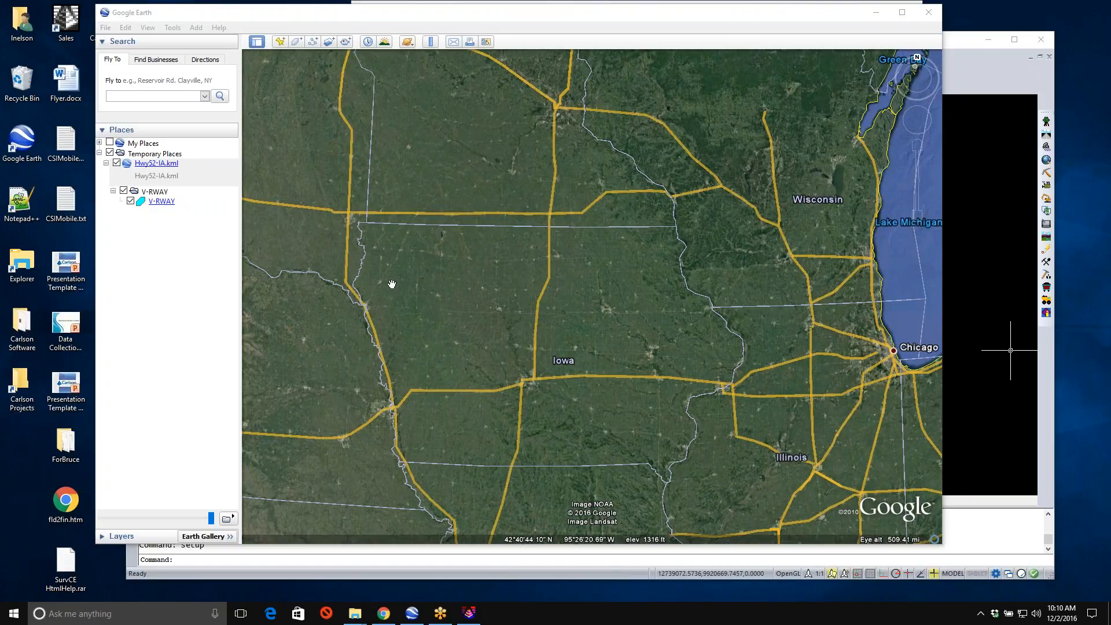
- View the Hwy52-IA.kml site on the satellite imagery, then close Google Earth, discarding the unsaved temporary places
{"action": "left_click", "coordinate": [166, 183]}
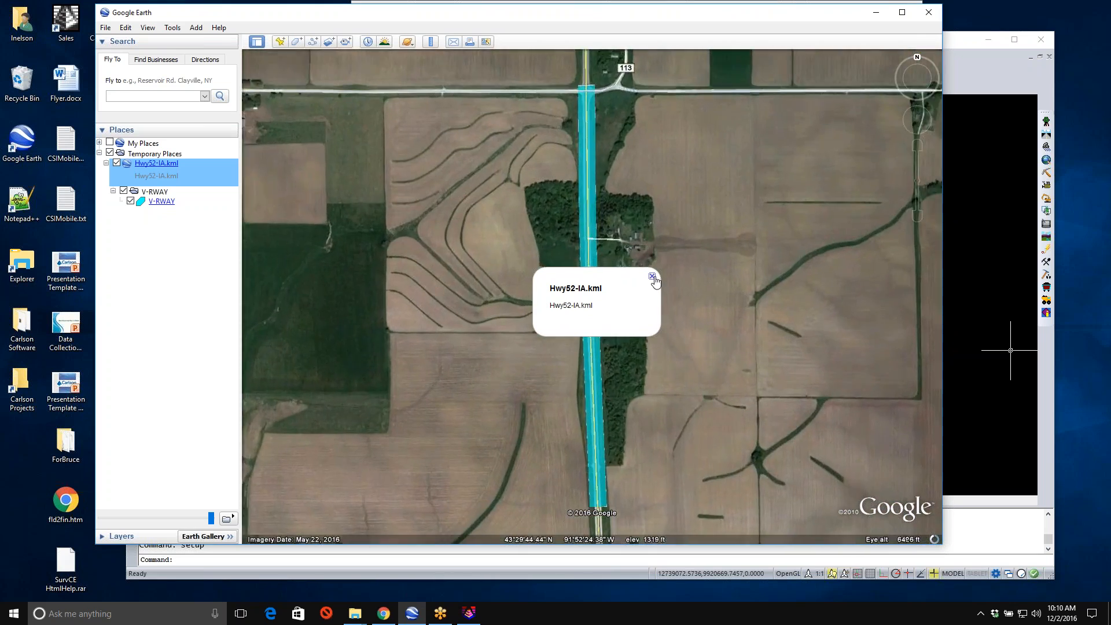
{"action": "left_click", "coordinate": [653, 277]}
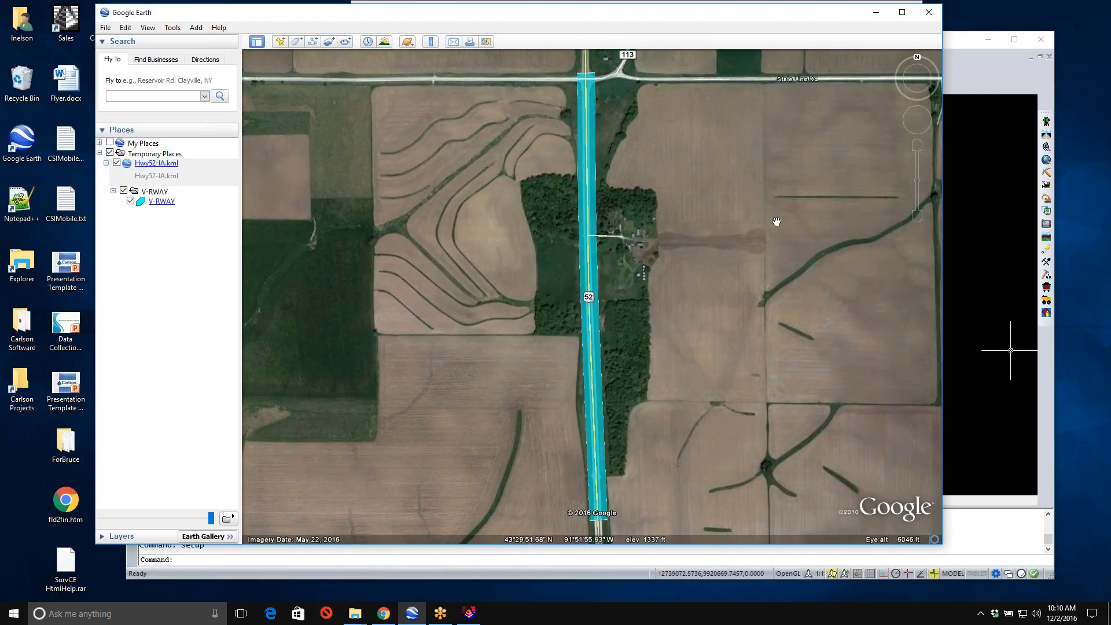
{"action": "left_click", "coordinate": [927, 13]}
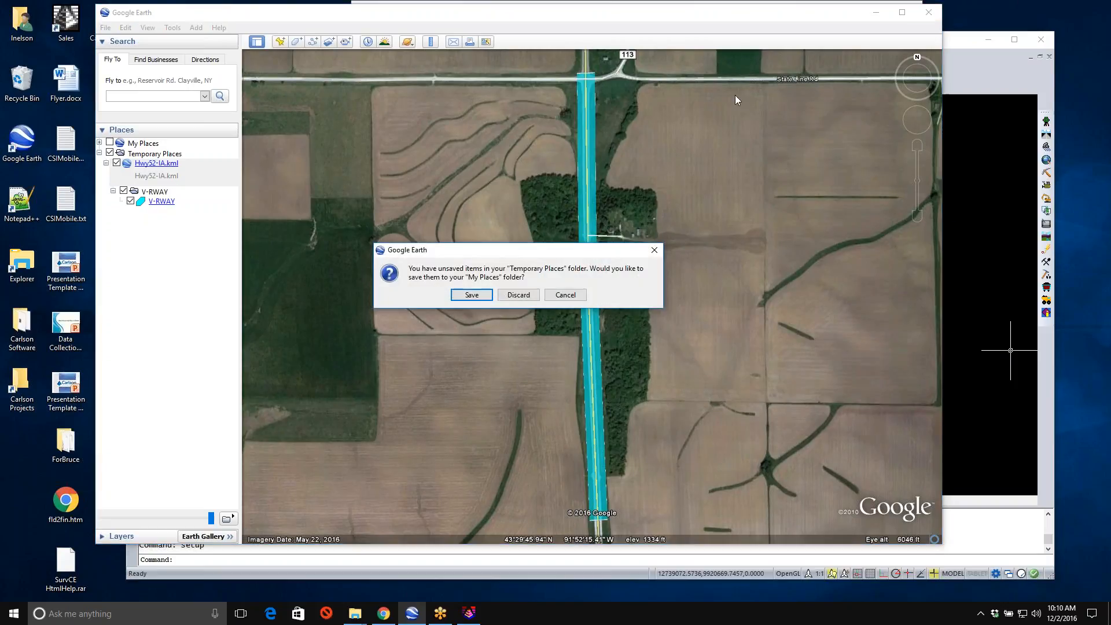
{"action": "left_click", "coordinate": [529, 295]}
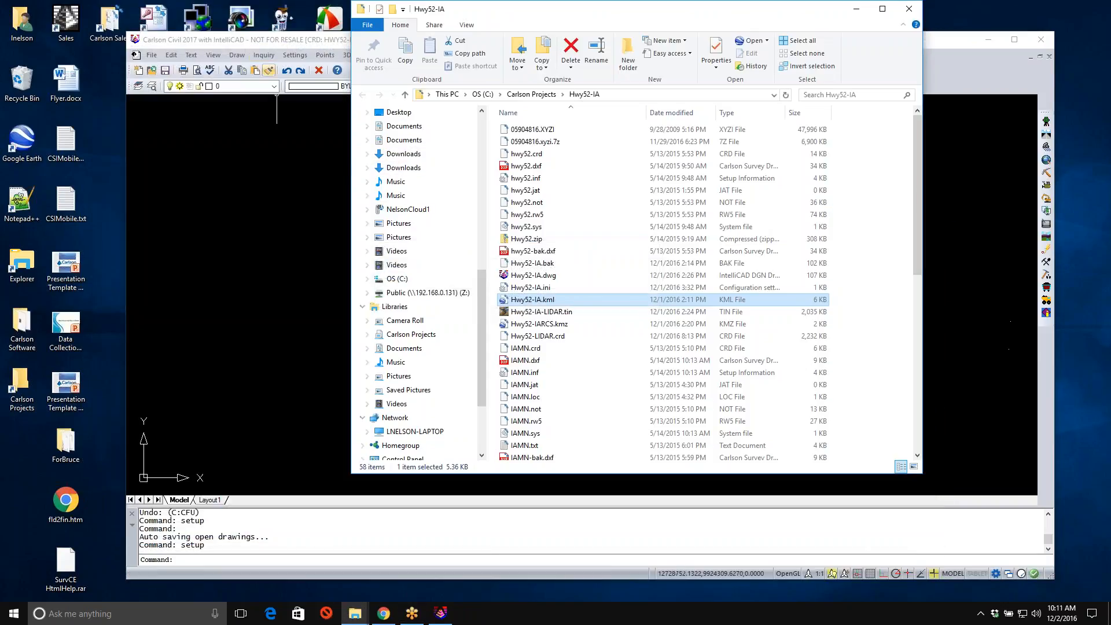
- Switch to Carlson Civil and examine the coordinate system and projection in the Drawing Setup, leaving without changes
{"action": "left_click", "coordinate": [277, 44]}
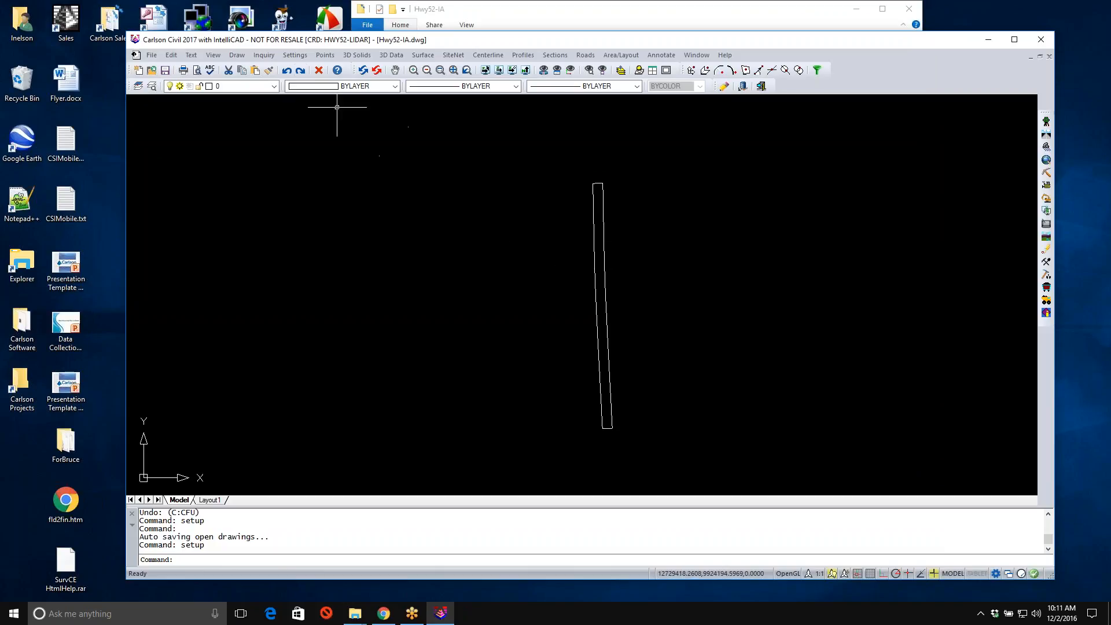
{"action": "left_click", "coordinate": [295, 55]}
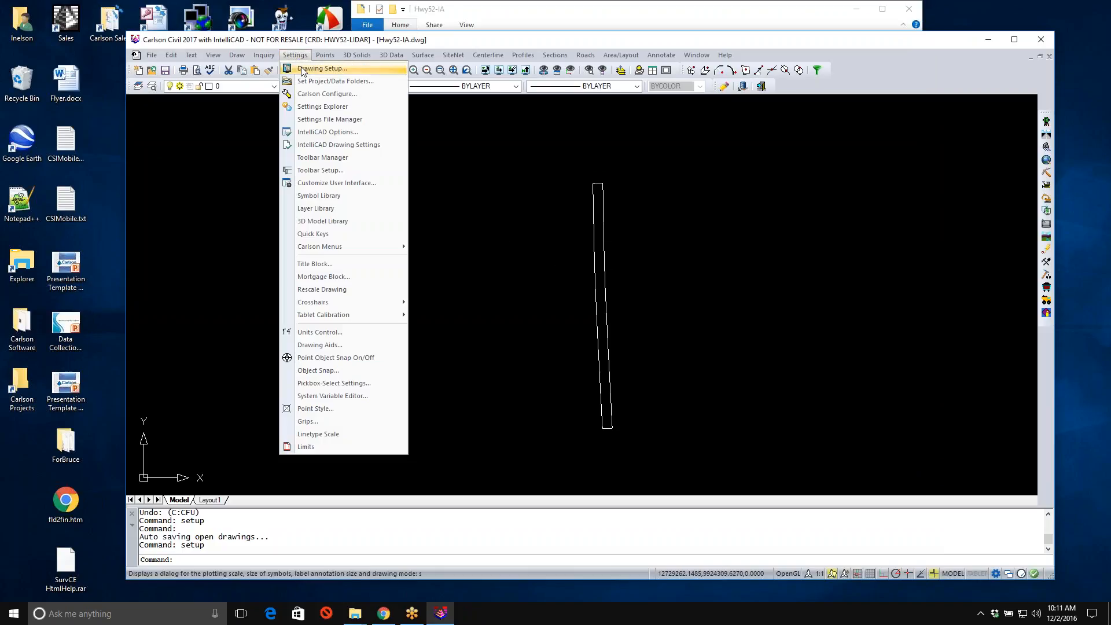
{"action": "left_click", "coordinate": [317, 69]}
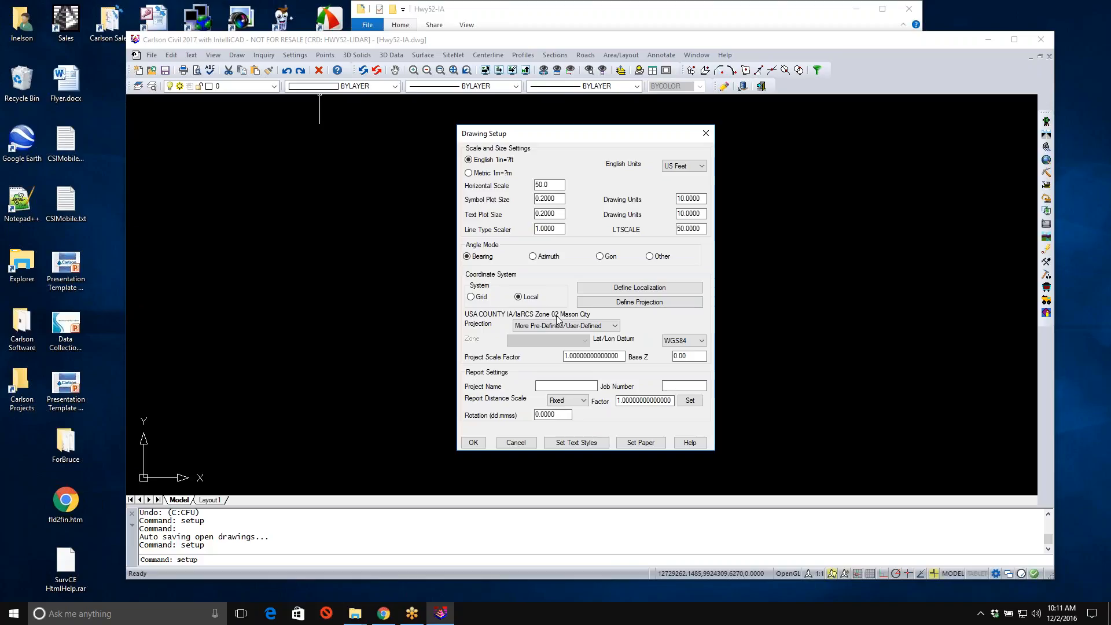
{"action": "left_click", "coordinate": [516, 442]}
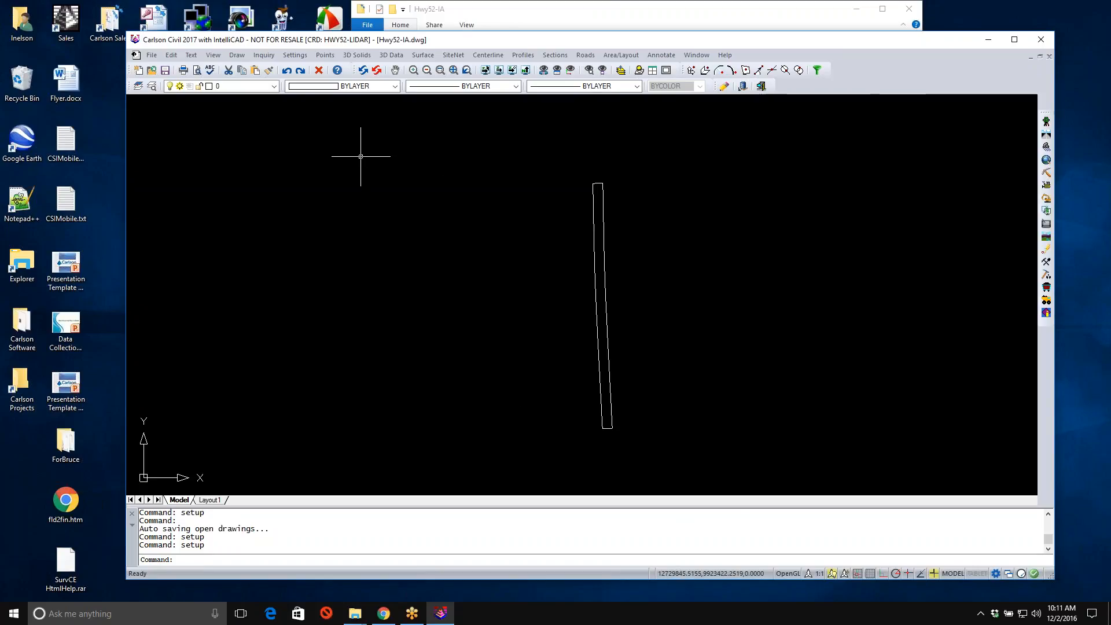
- Switch to the Carlson Survey module and open the Edit-Process Raw Data editor over the drawing
{"action": "left_click", "coordinate": [293, 56]}
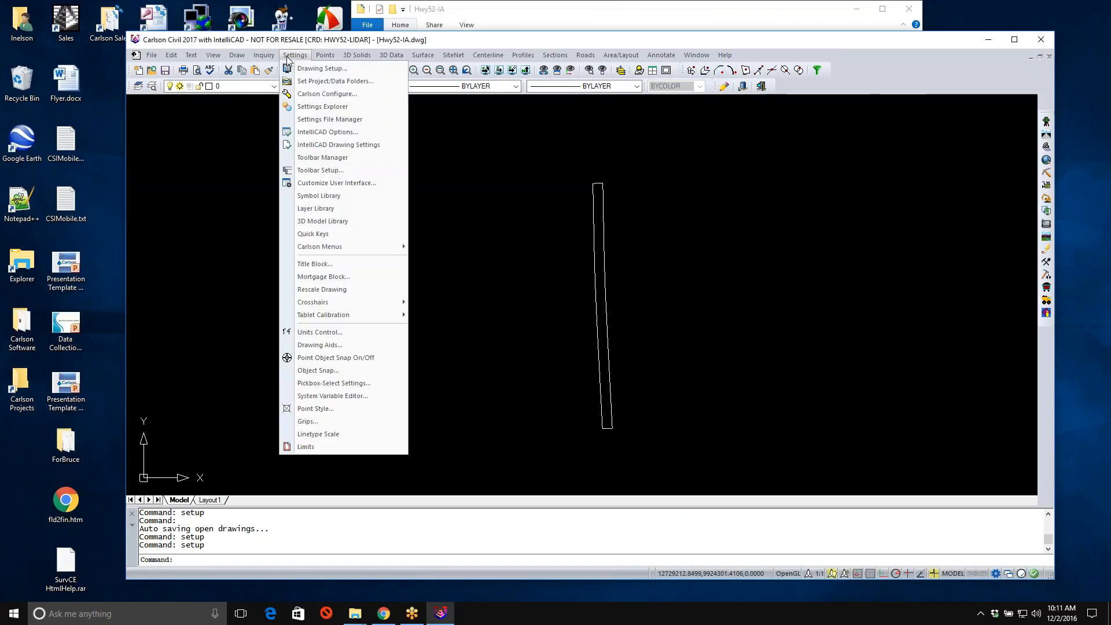
{"action": "mouse_move", "coordinate": [312, 247]}
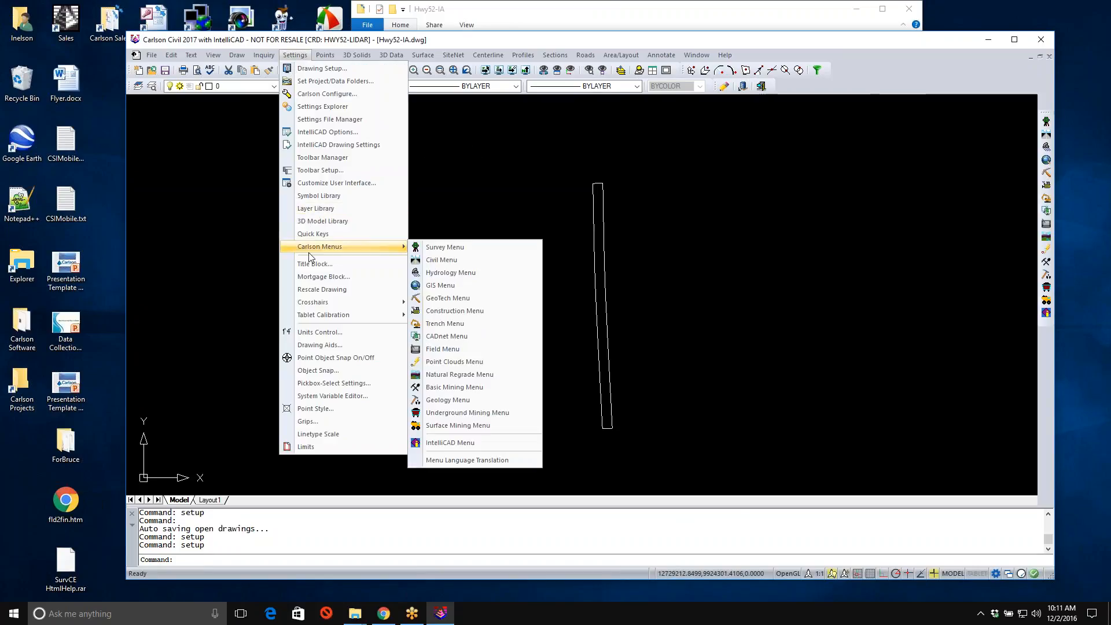
{"action": "left_click", "coordinate": [448, 253]}
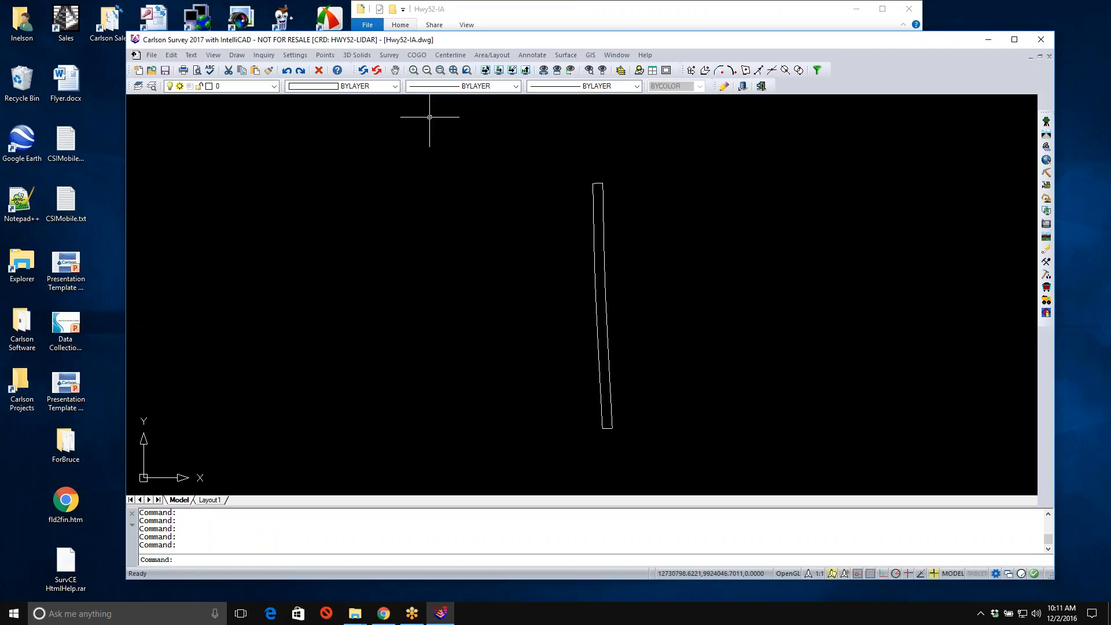
{"action": "left_click", "coordinate": [387, 56]}
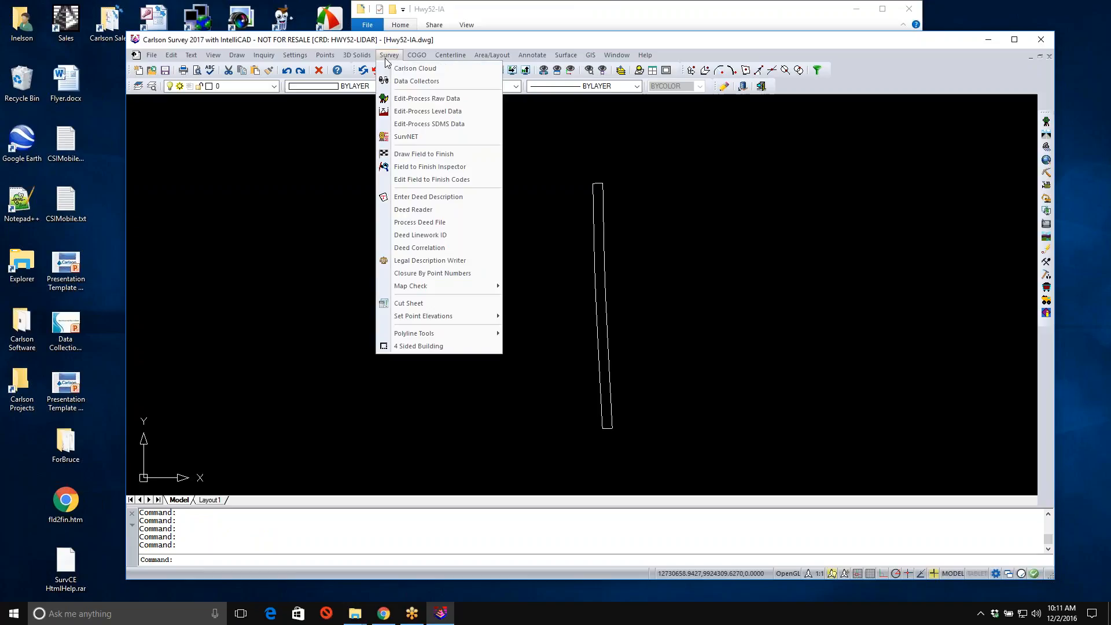
{"action": "left_click", "coordinate": [409, 100]}
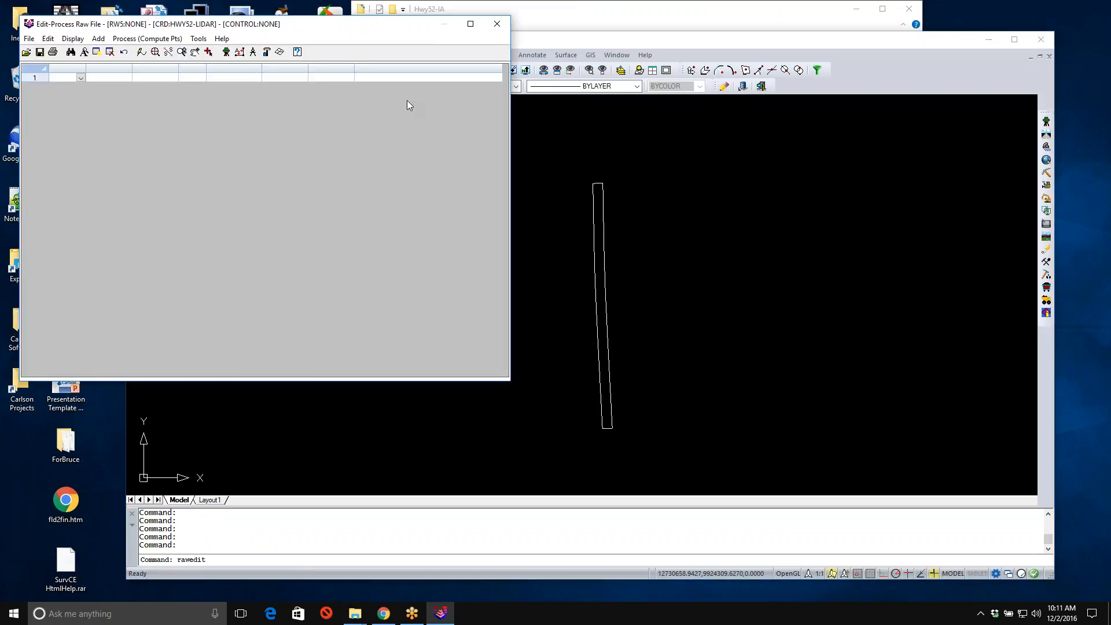
{"action": "left_click_drag", "start_coordinate": [318, 30], "coordinate": [538, 118]}
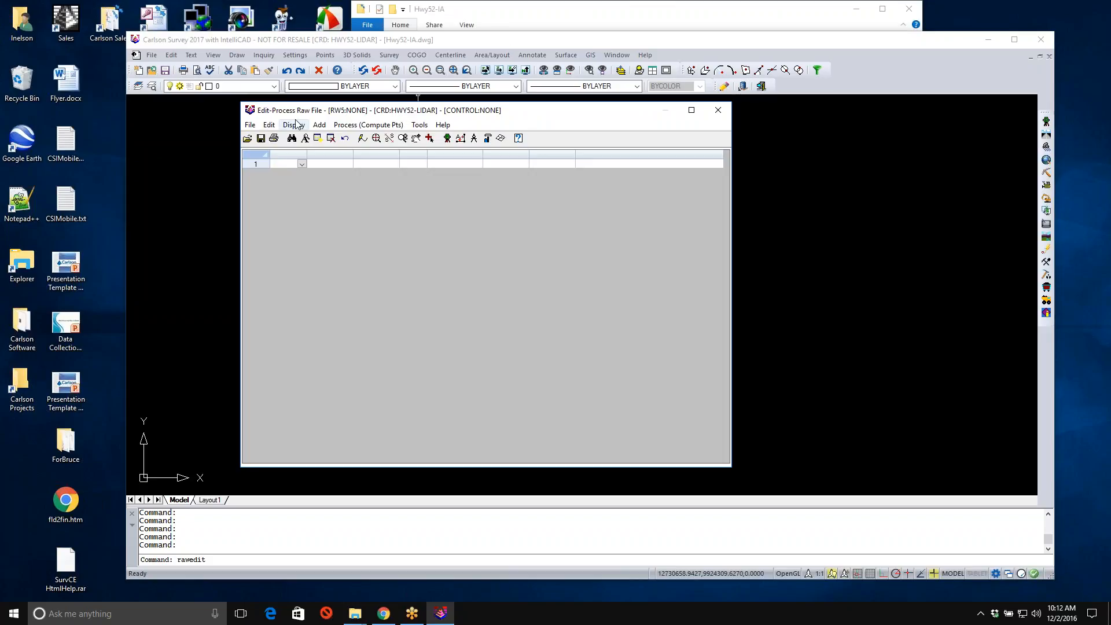
- Create a new coordinate file named Hwy52-GPS in the Hwy52-IA project folder for the raw data editor
{"action": "left_click", "coordinate": [251, 125]}
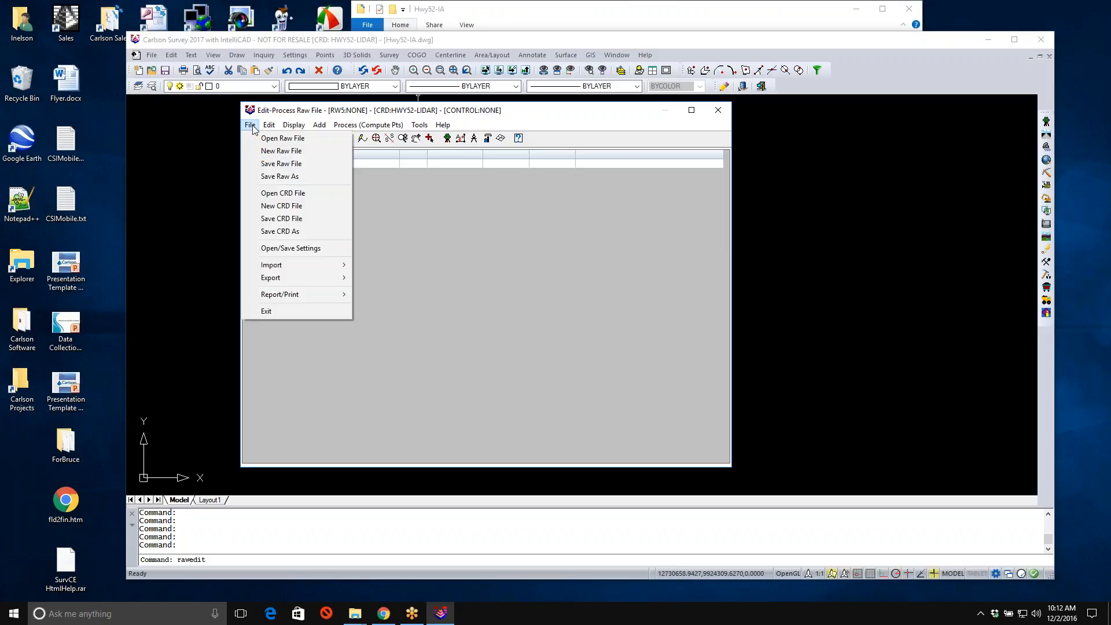
{"action": "left_click", "coordinate": [307, 207]}
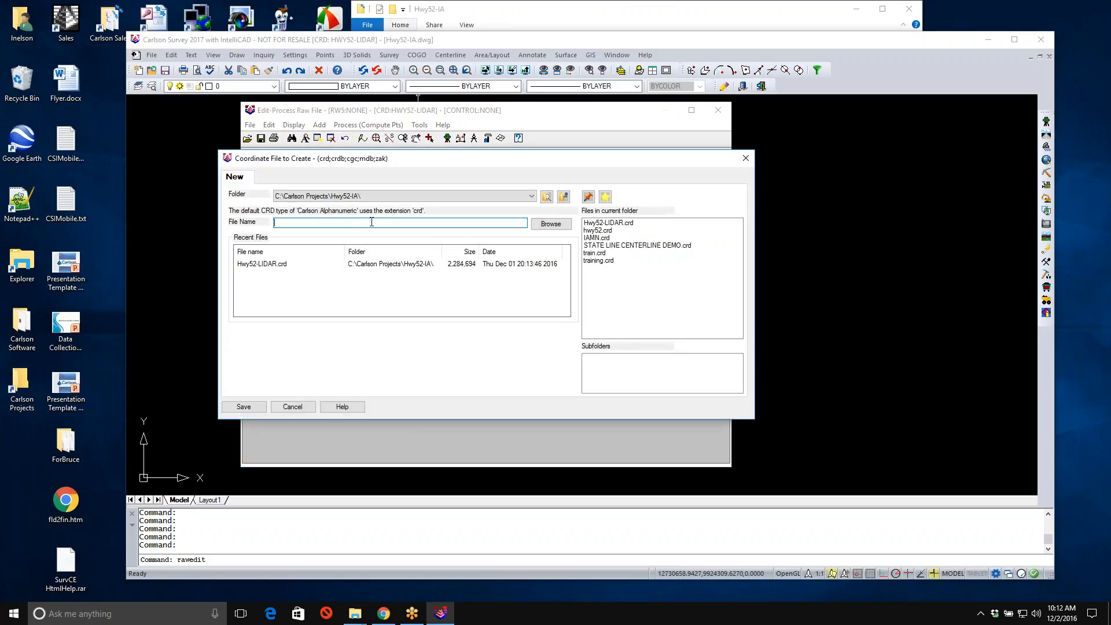
{"action": "type", "text": "Hwy"}
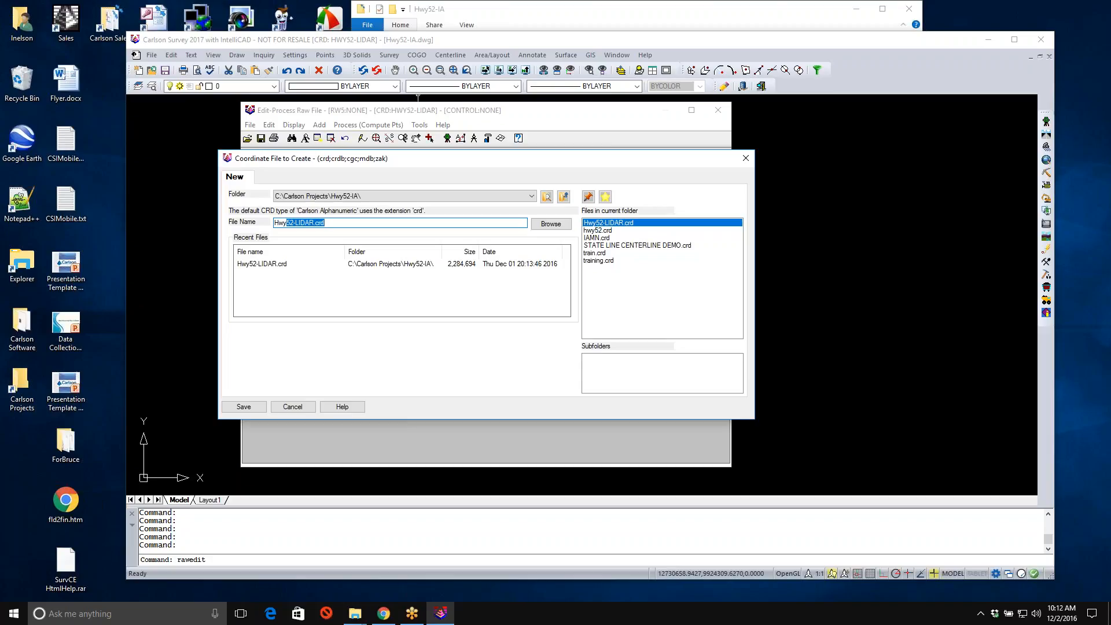
{"action": "type", "text": "52-GPS"}
{"action": "left_click", "coordinate": [247, 407]}
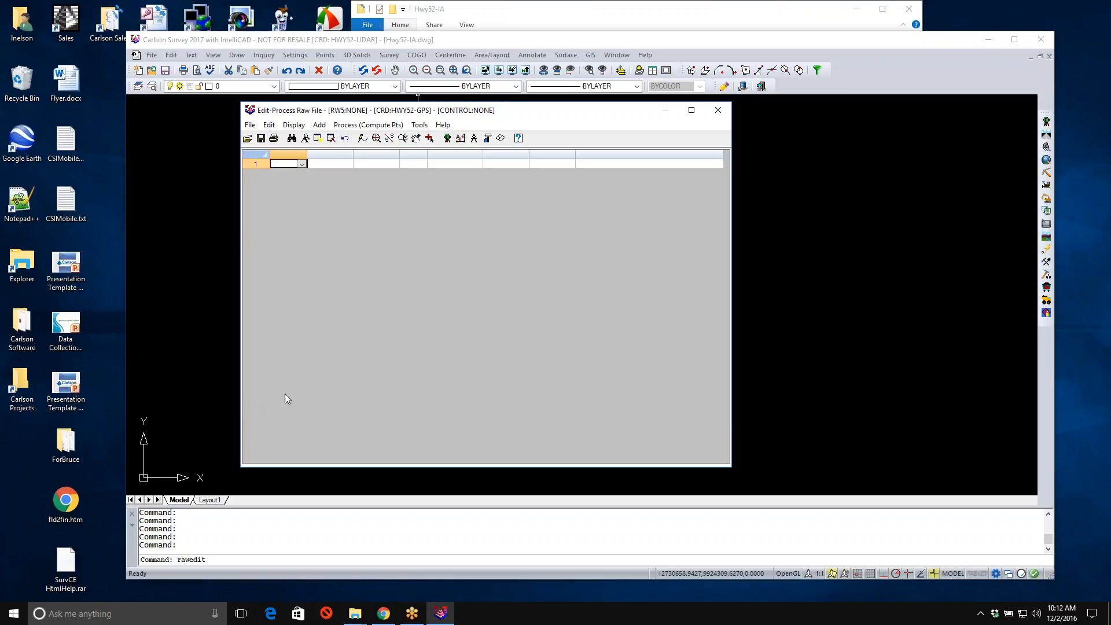
- Import the Carlson raw file IAMN.rw5 from the Hwy52-IA folder into the raw data editor
{"action": "left_click", "coordinate": [251, 125]}
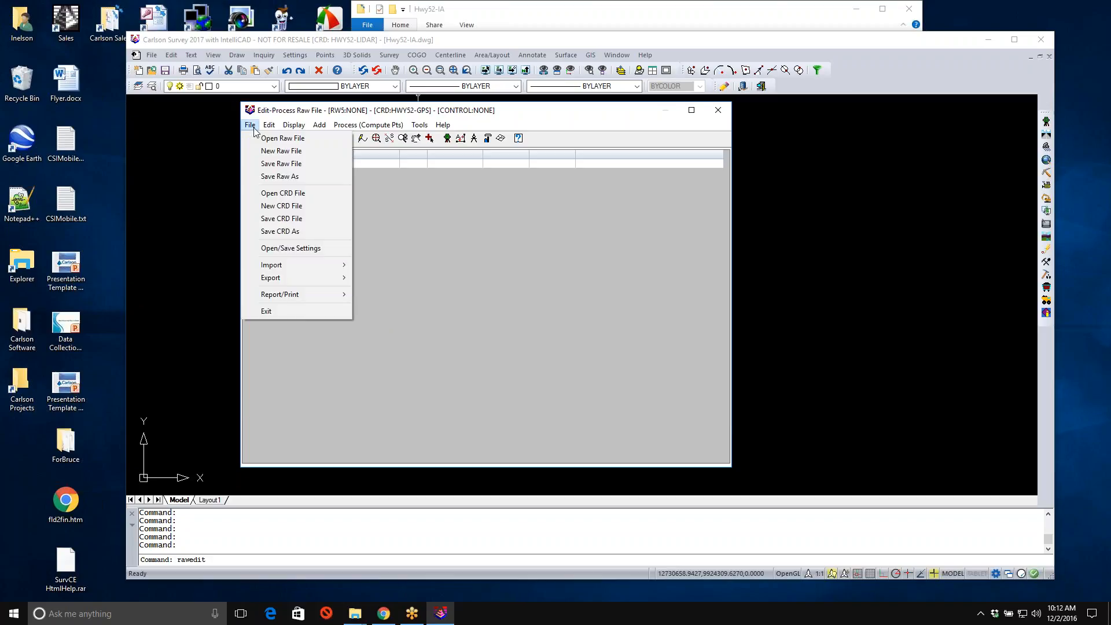
{"action": "mouse_move", "coordinate": [284, 264]}
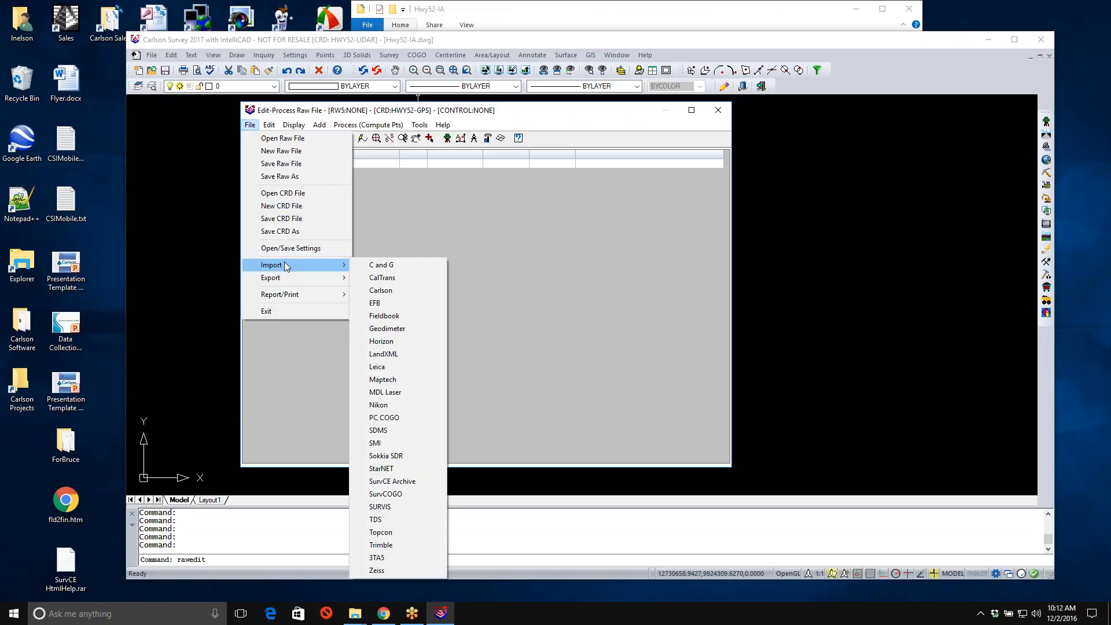
{"action": "left_click", "coordinate": [397, 293]}
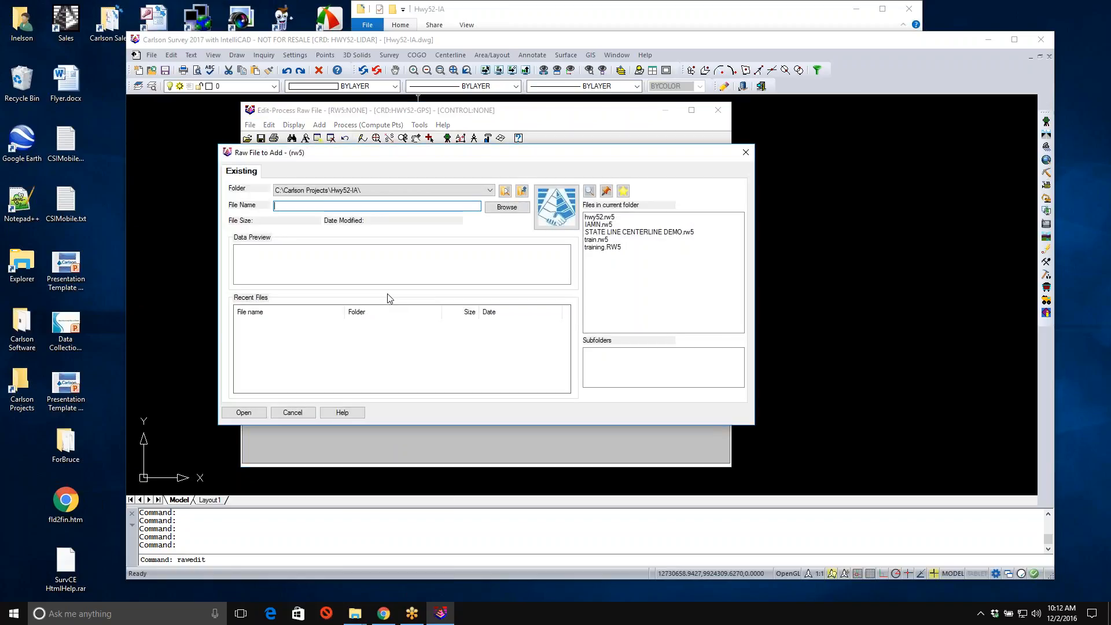
{"action": "left_click", "coordinate": [600, 225]}
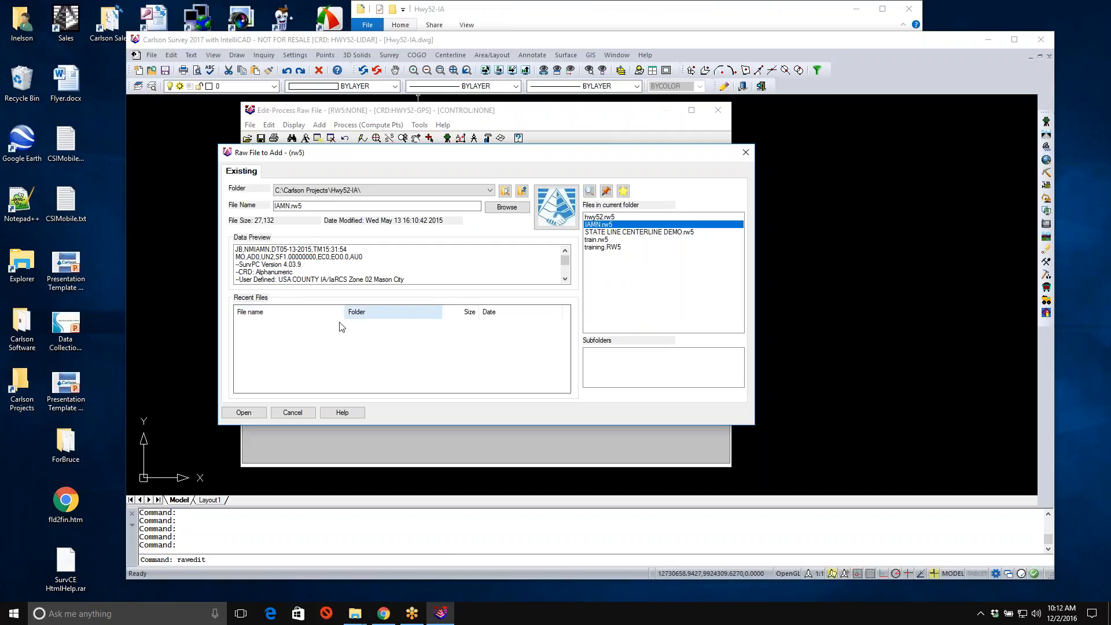
{"action": "left_click", "coordinate": [255, 415]}
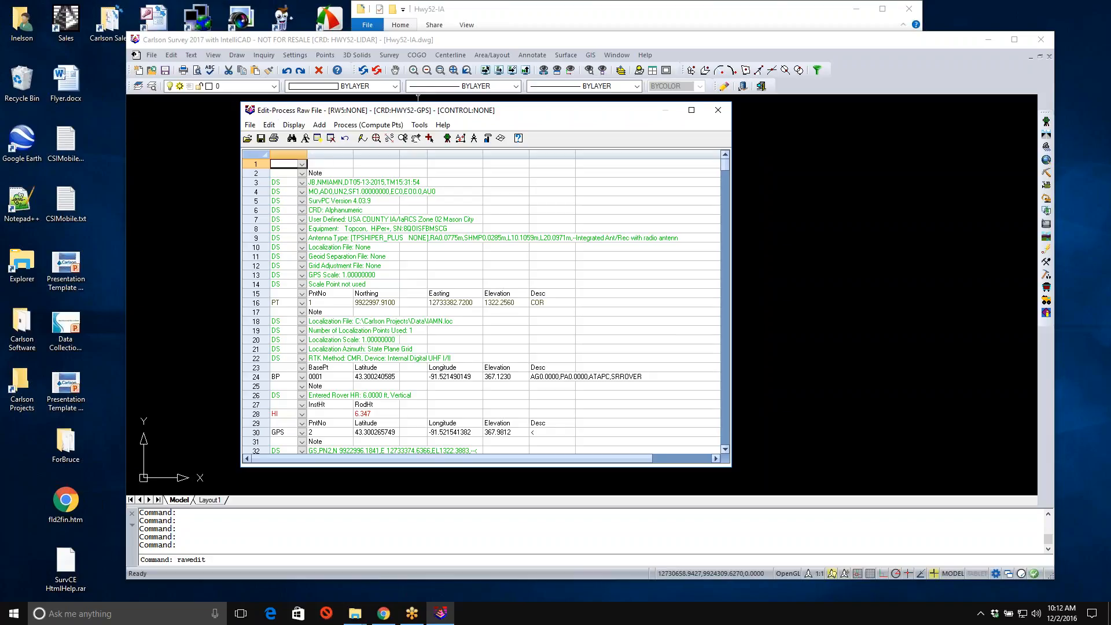
- Add the Carlson raw file STATE LINE CENTERLINE DEMO.rw5 to the imported raw data
{"action": "left_click", "coordinate": [252, 125]}
{"action": "mouse_move", "coordinate": [287, 265]}
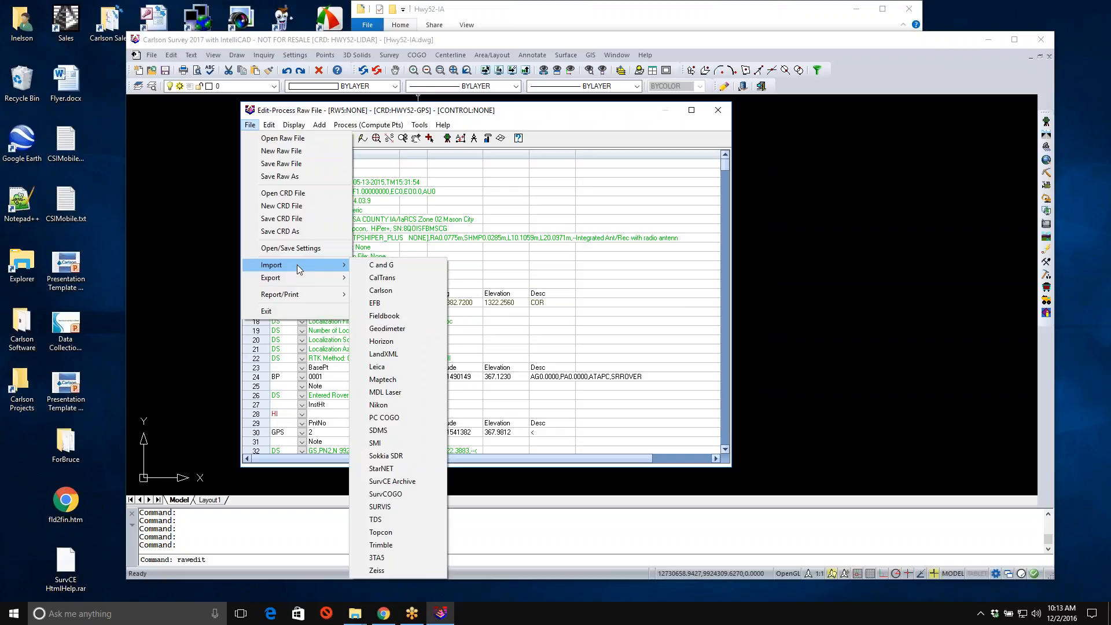
{"action": "left_click", "coordinate": [422, 290]}
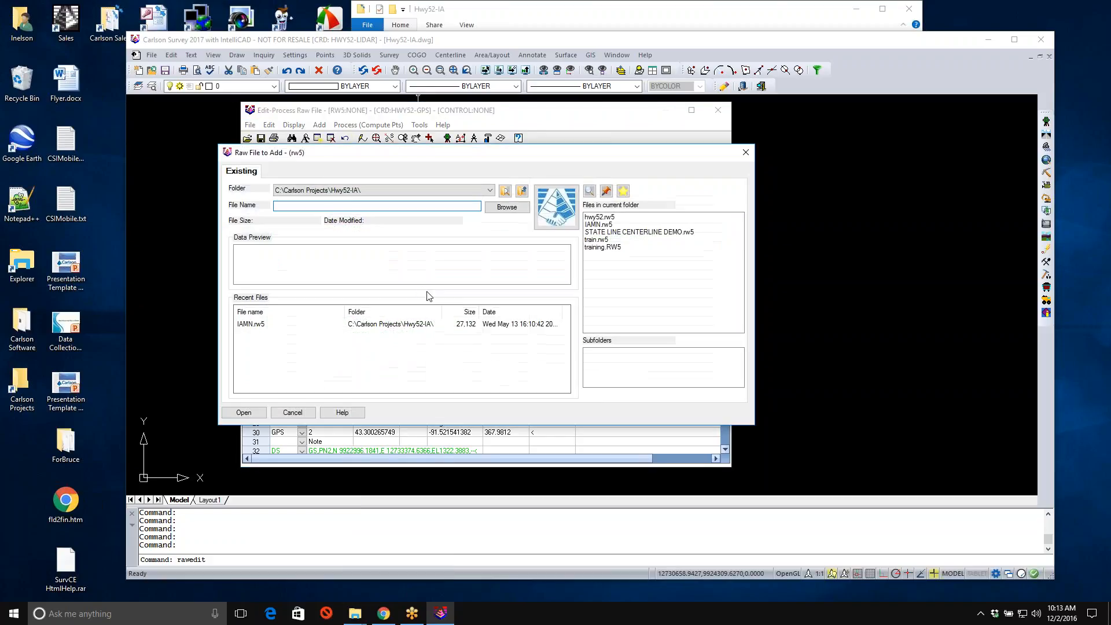
{"action": "left_click", "coordinate": [643, 233]}
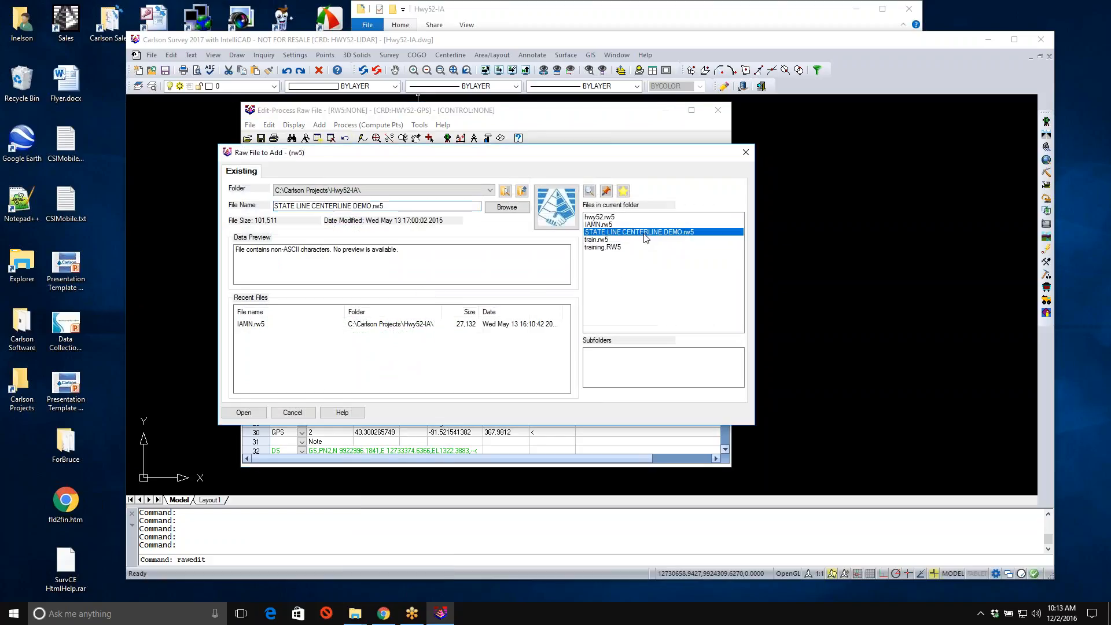
{"action": "left_click", "coordinate": [244, 412]}
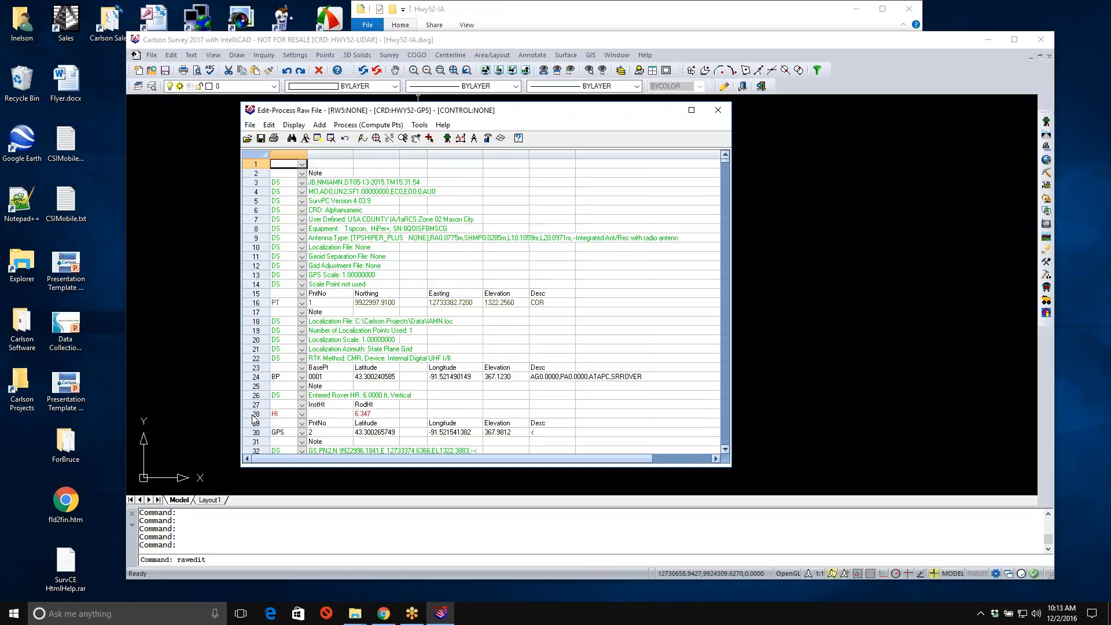
- Add the Carlson raw file hwy52.rw5 to the imported raw data
{"action": "left_click", "coordinate": [250, 126]}
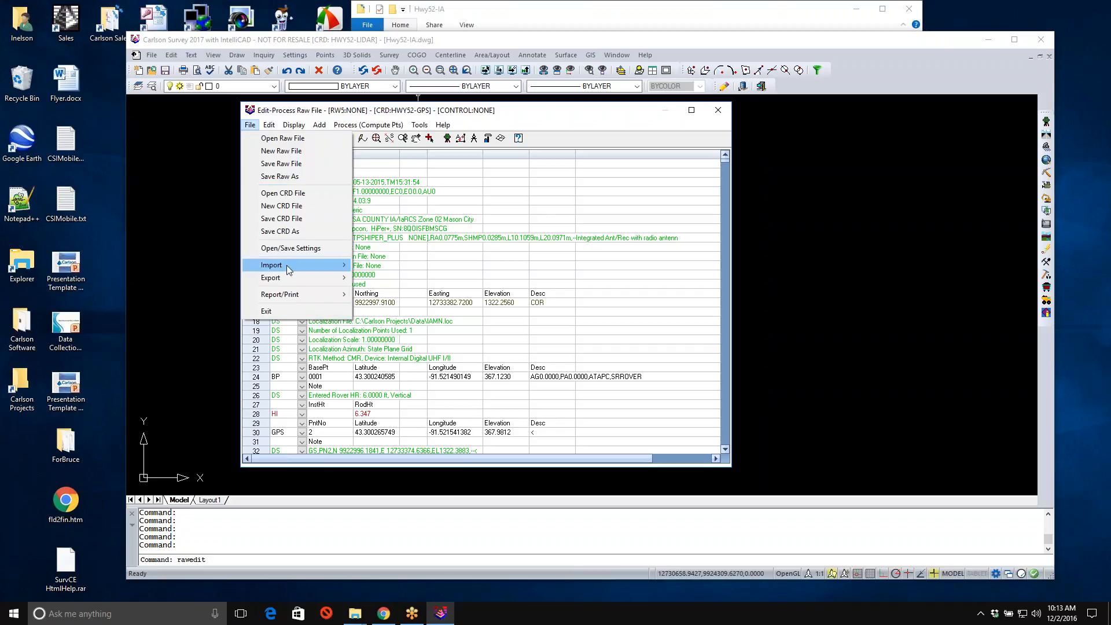
{"action": "mouse_move", "coordinate": [286, 265]}
{"action": "left_click", "coordinate": [395, 294]}
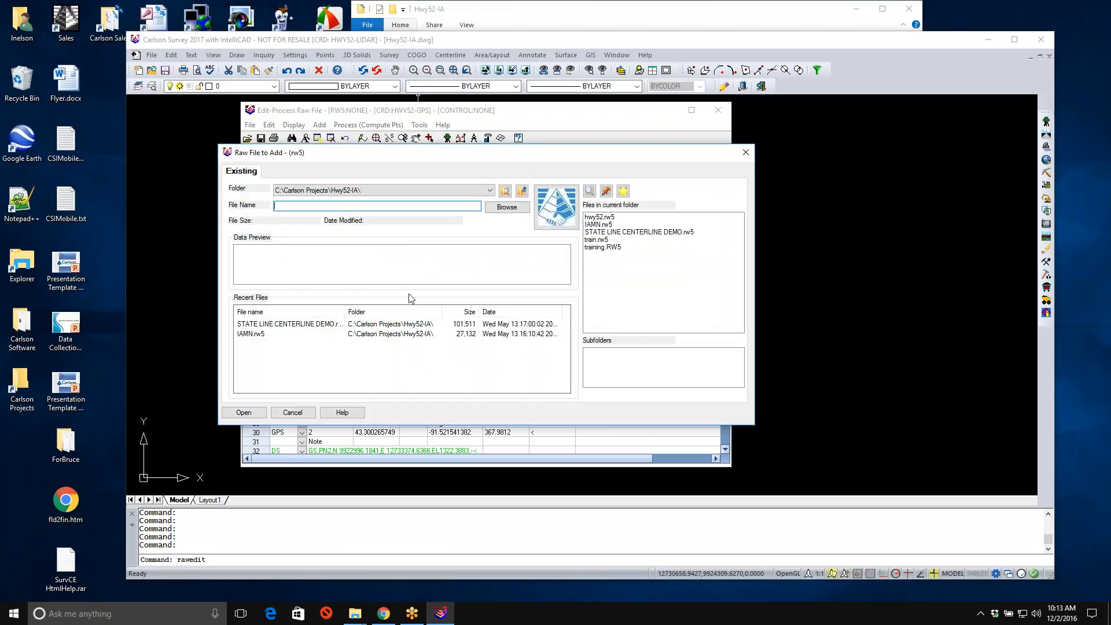
{"action": "left_click", "coordinate": [602, 217]}
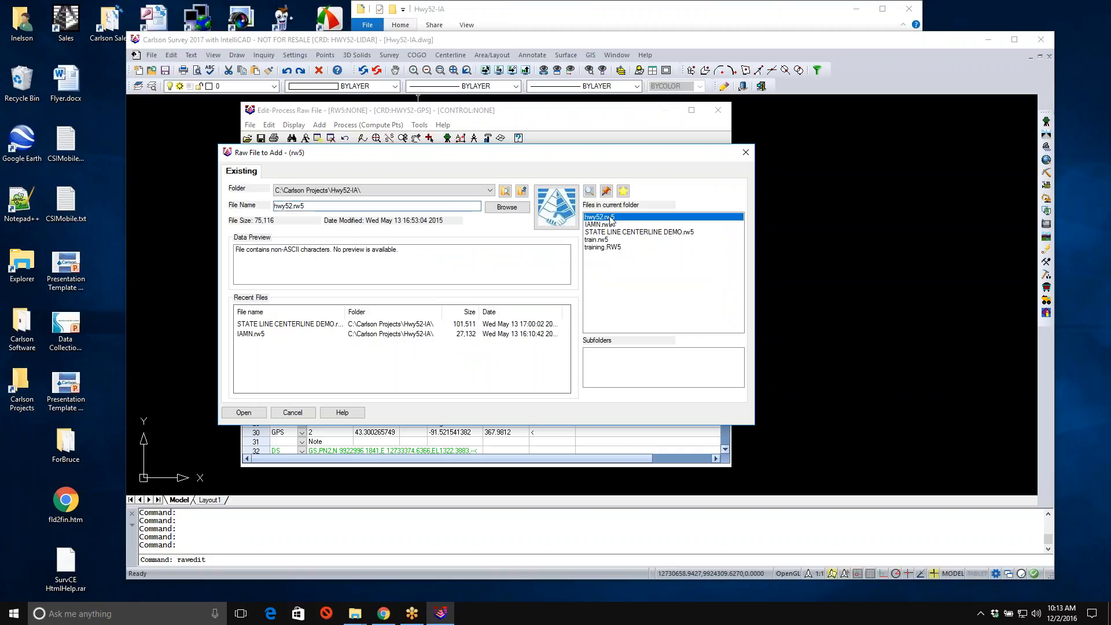
{"action": "left_click", "coordinate": [243, 412]}
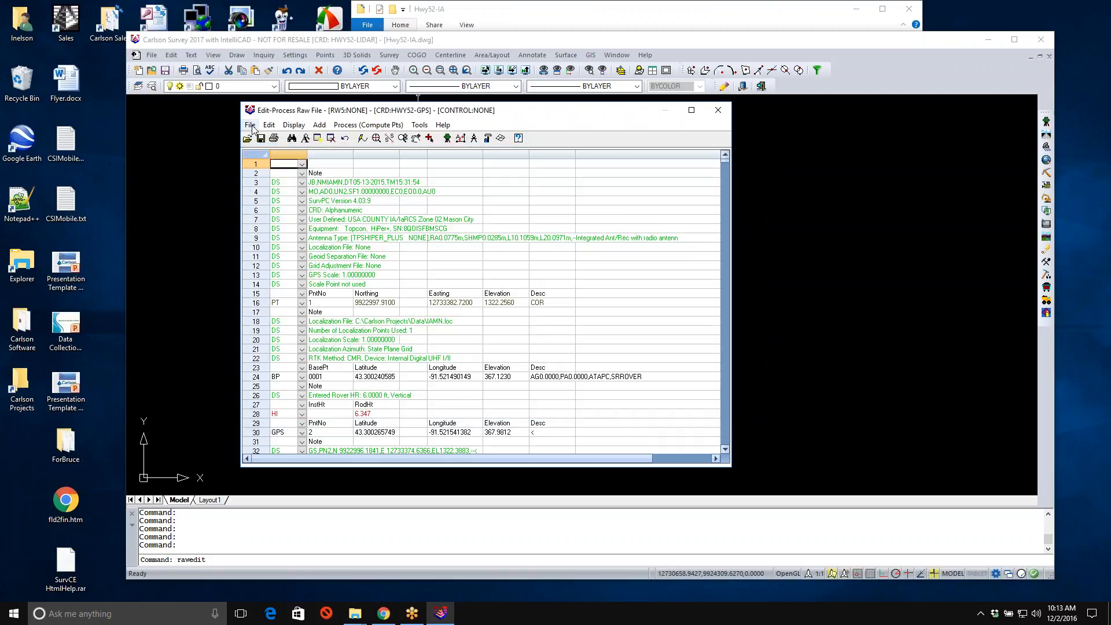
- Add the Carlson raw file training.RW5 to the imported raw data
{"action": "left_click", "coordinate": [250, 125]}
{"action": "mouse_move", "coordinate": [275, 264]}
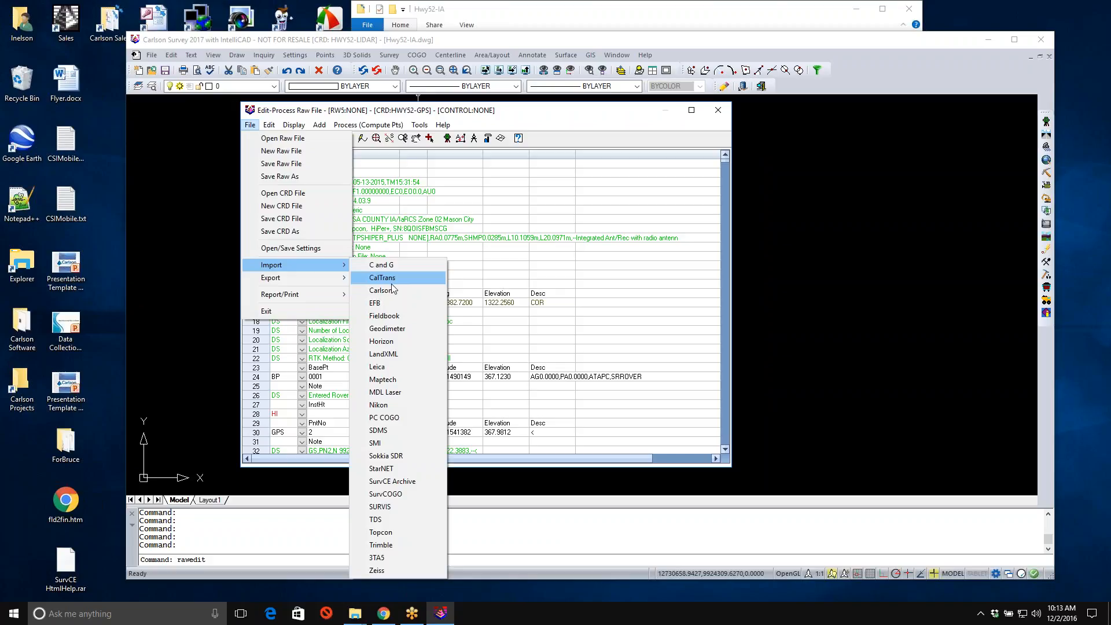
{"action": "left_click", "coordinate": [396, 290]}
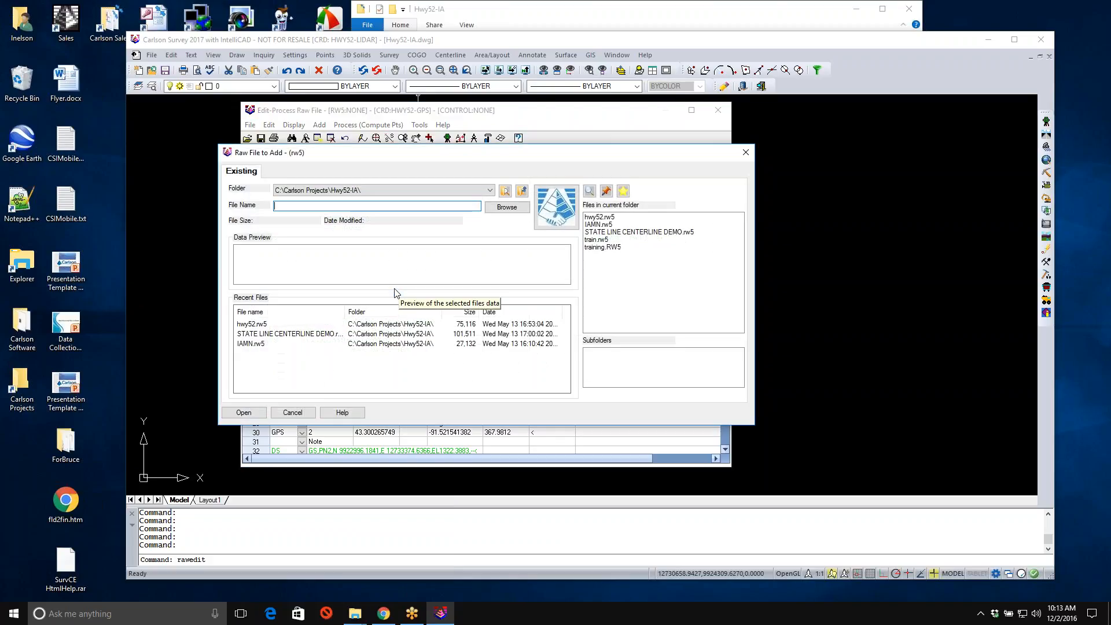
{"action": "left_click", "coordinate": [607, 251]}
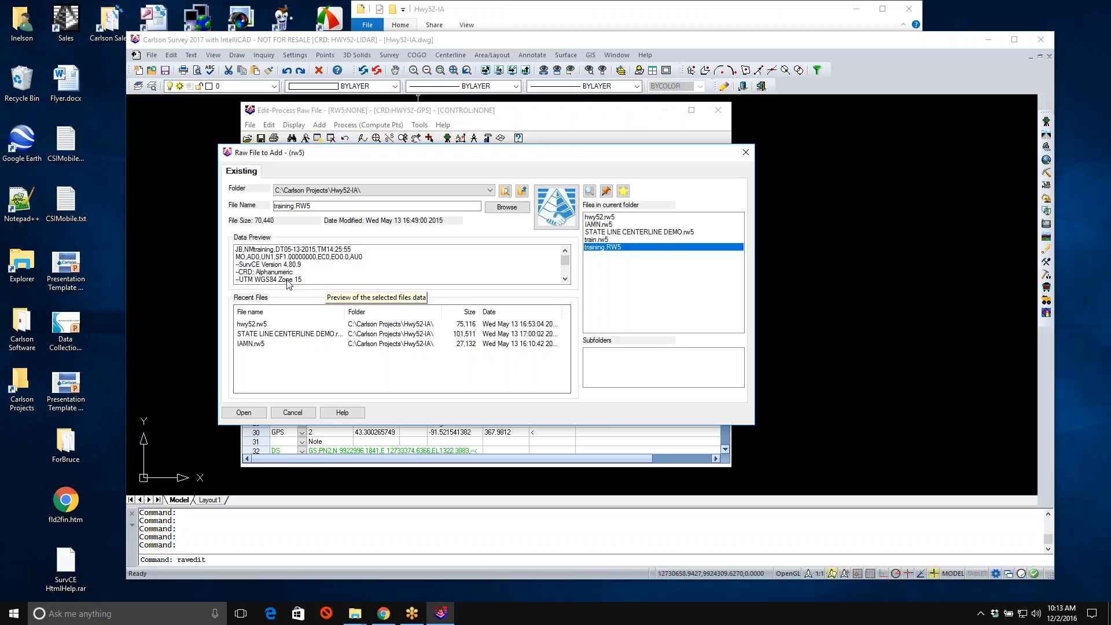
{"action": "left_click", "coordinate": [244, 412]}
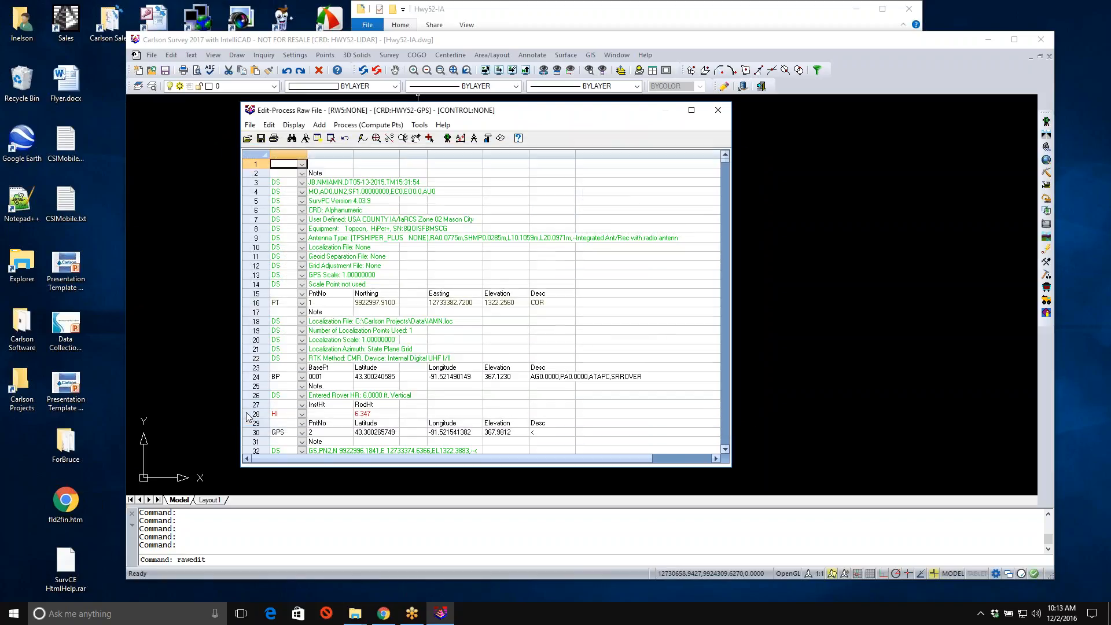
- Add the Carlson raw file train.rw5 from the Hwy52-IA folder to the imported raw data
{"action": "left_click", "coordinate": [249, 124]}
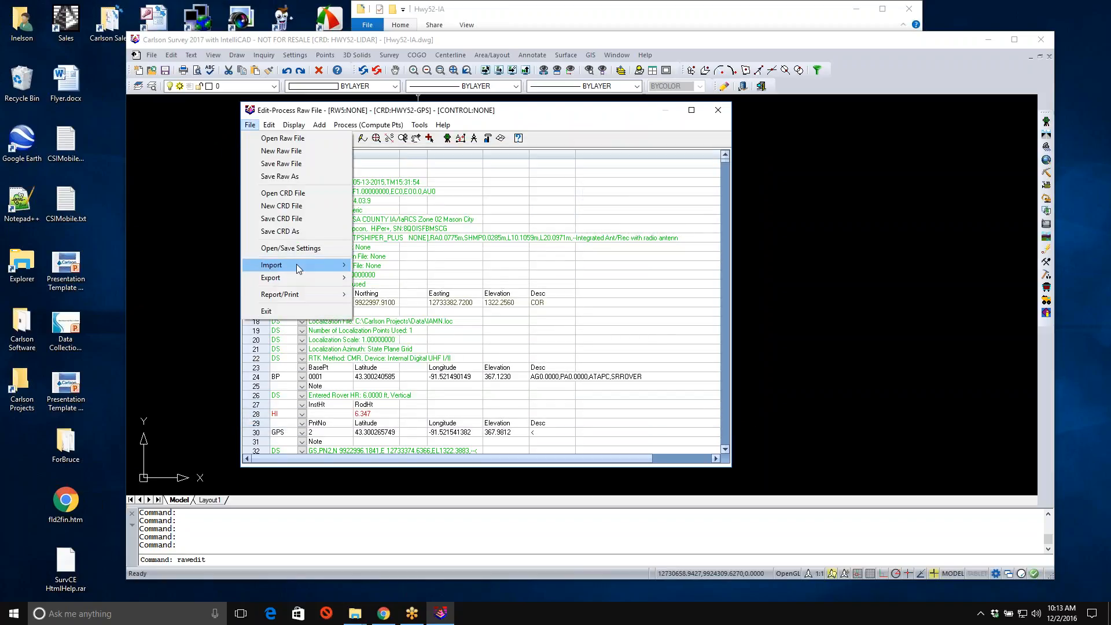
{"action": "mouse_move", "coordinate": [298, 268]}
{"action": "left_click", "coordinate": [394, 295]}
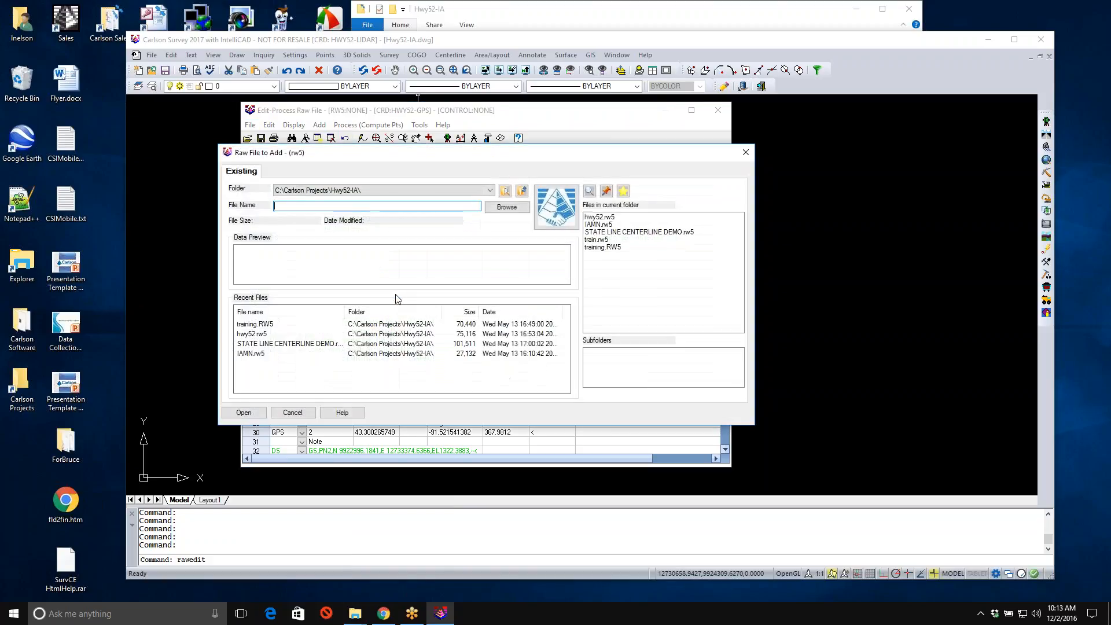
{"action": "left_click", "coordinate": [602, 248]}
{"action": "left_click", "coordinate": [602, 240]}
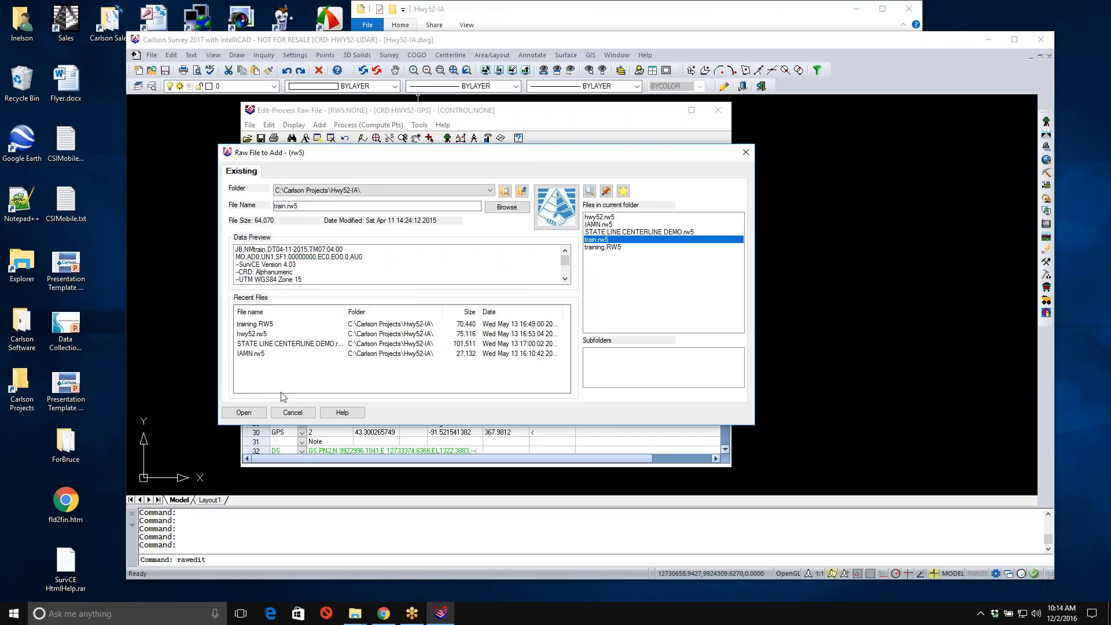
{"action": "left_click", "coordinate": [243, 412]}
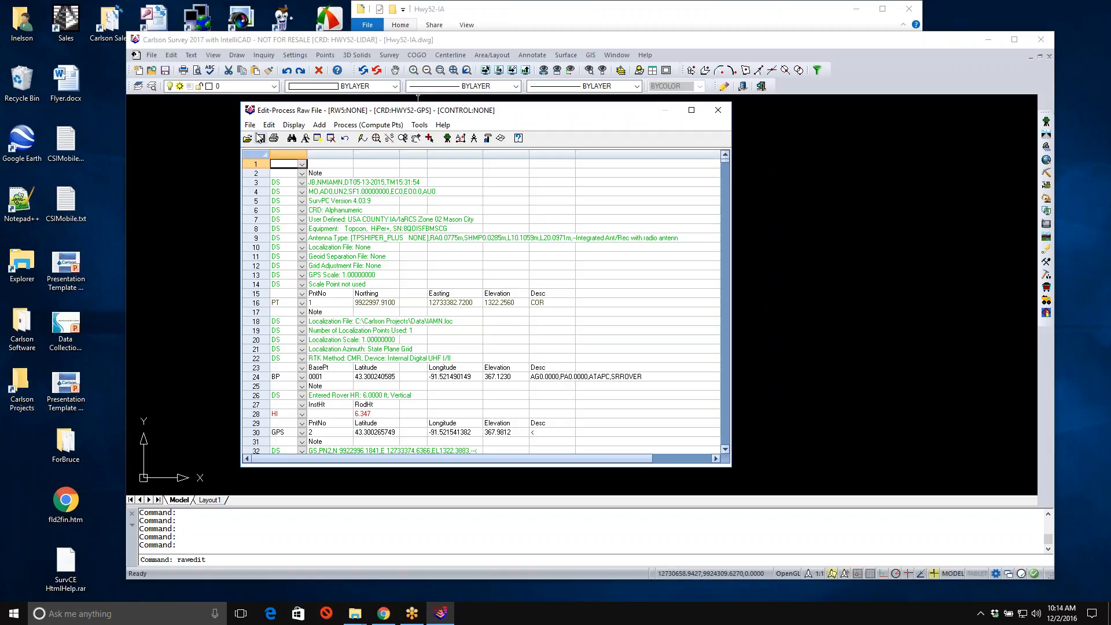
- Review the data preview of the TDS raw file STATE LINE RD.raw and import the file into the raw data
{"action": "left_click", "coordinate": [250, 124]}
{"action": "mouse_move", "coordinate": [280, 263]}
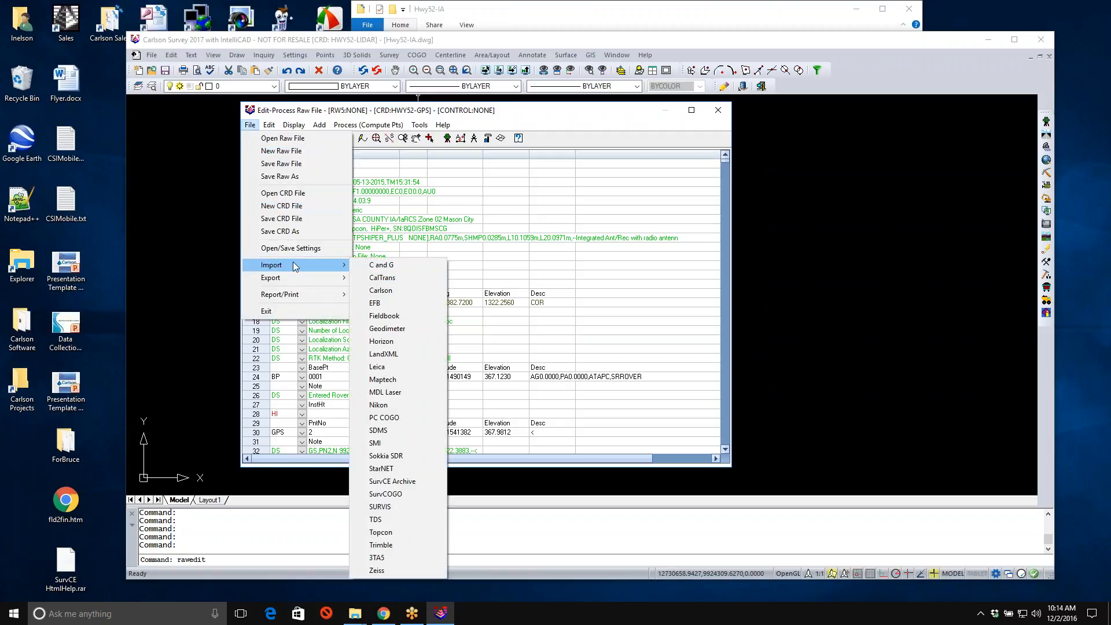
{"action": "left_click", "coordinate": [386, 519]}
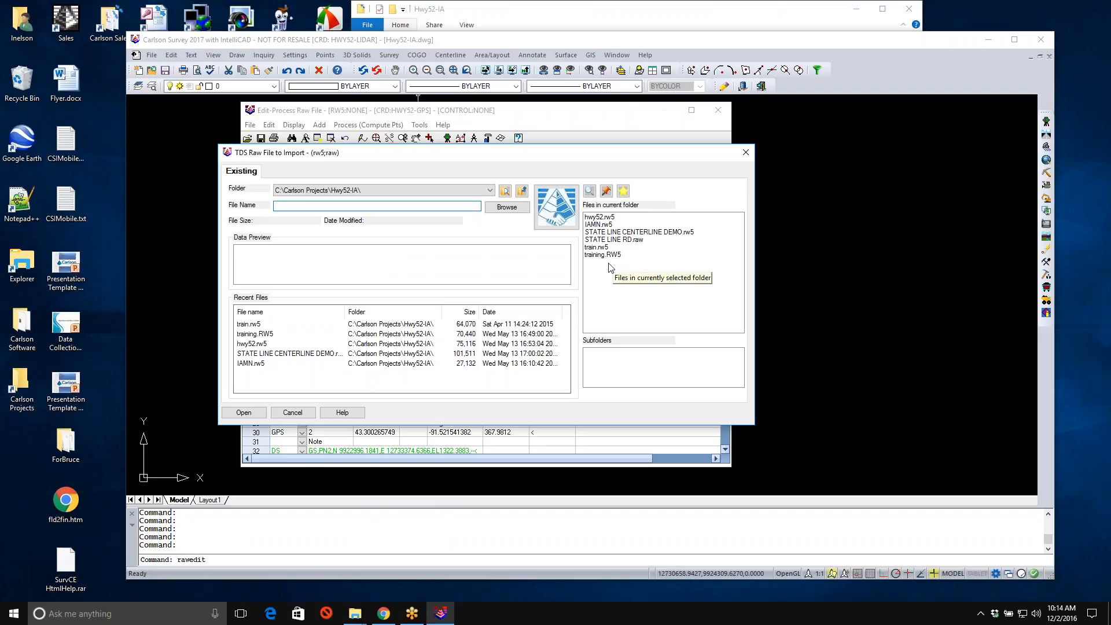
{"action": "left_click", "coordinate": [619, 240]}
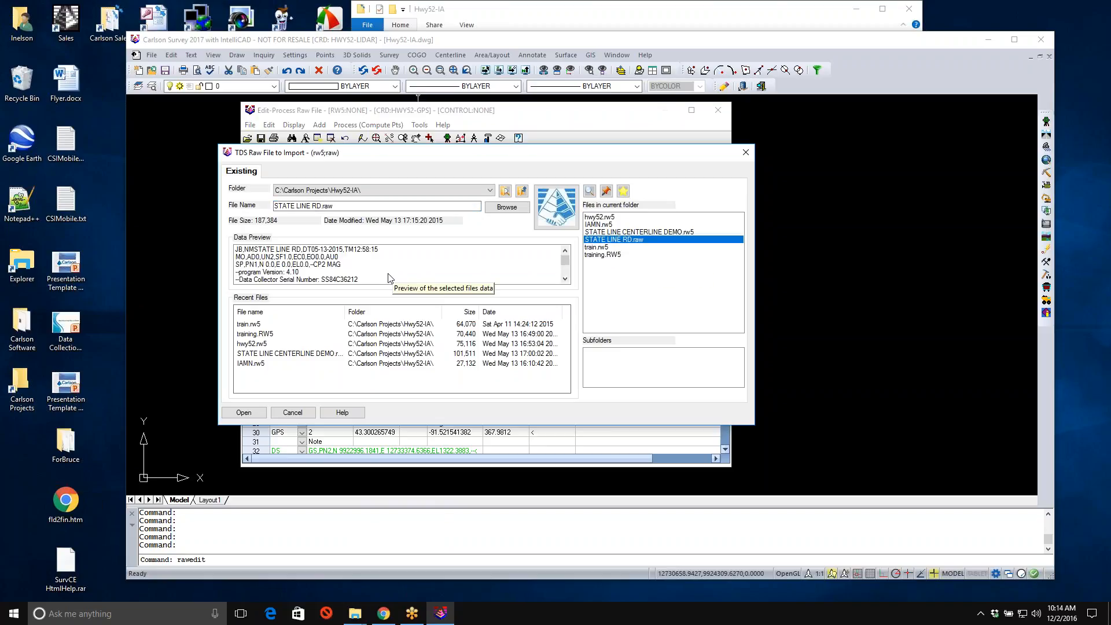
{"action": "left_click", "coordinate": [565, 279]}
{"action": "left_click", "coordinate": [566, 279]}
{"action": "left_click", "coordinate": [565, 279]}
{"action": "left_click", "coordinate": [566, 279]}
{"action": "left_click", "coordinate": [565, 279]}
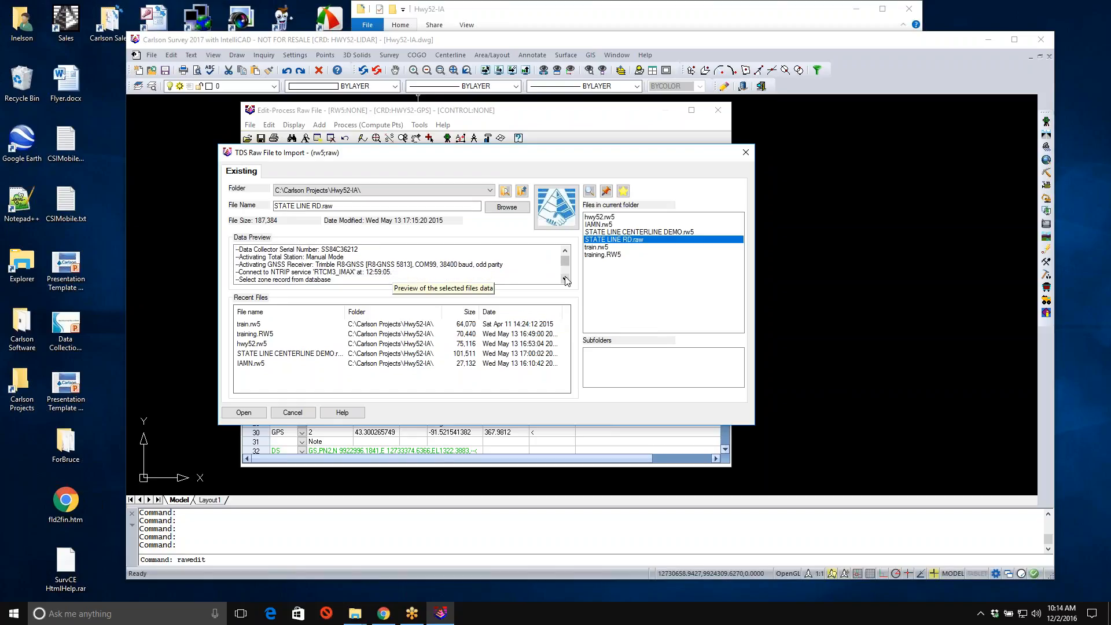
{"action": "left_click", "coordinate": [566, 281]}
{"action": "left_click", "coordinate": [566, 281]}
{"action": "left_click", "coordinate": [565, 281]}
{"action": "left_click", "coordinate": [566, 281]}
{"action": "left_click", "coordinate": [566, 281]}
{"action": "left_click", "coordinate": [566, 282]}
{"action": "left_click", "coordinate": [566, 281]}
{"action": "left_click", "coordinate": [566, 281]}
{"action": "left_click", "coordinate": [566, 281]}
{"action": "left_click", "coordinate": [565, 281]}
{"action": "left_click", "coordinate": [566, 281]}
{"action": "left_click", "coordinate": [566, 282]}
{"action": "left_click", "coordinate": [566, 281]}
{"action": "left_click", "coordinate": [566, 281]}
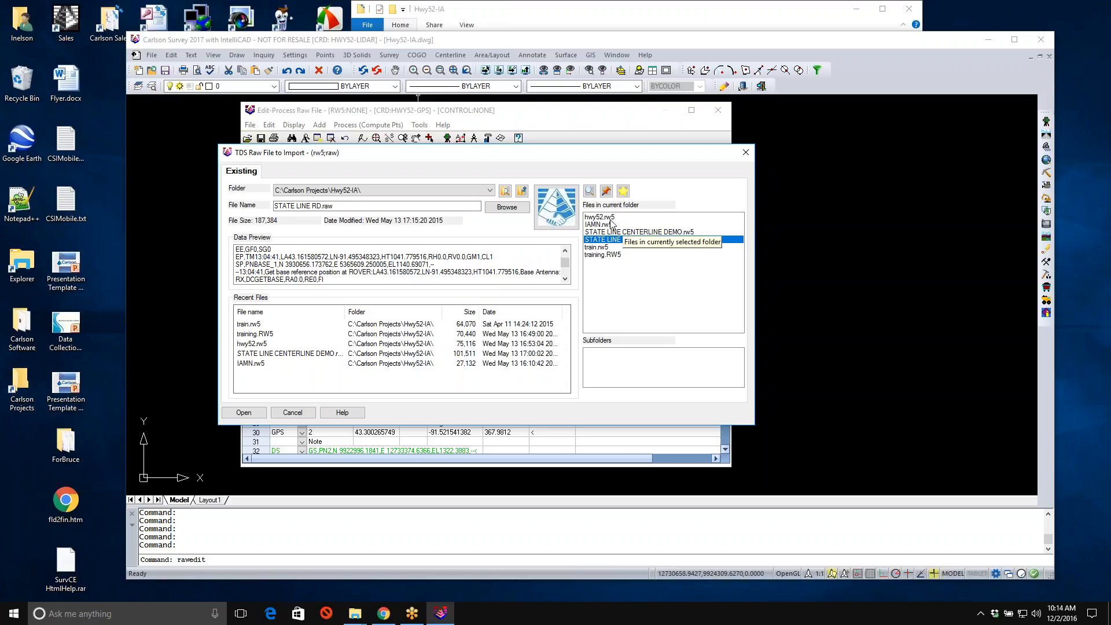
{"action": "left_click", "coordinate": [245, 413]}
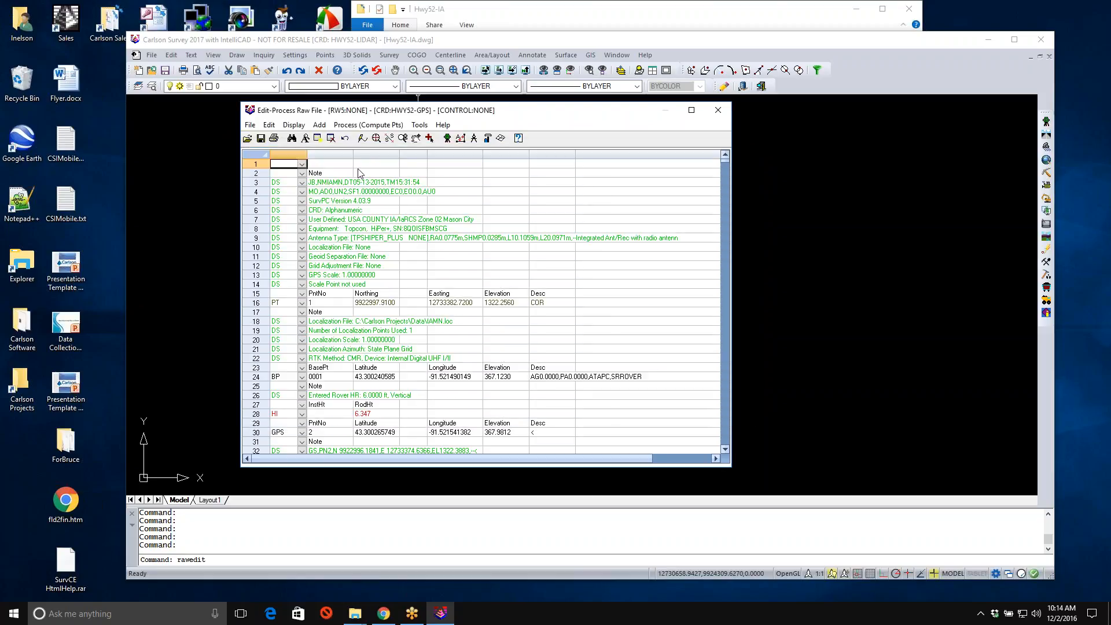
- Process the raw data with No Adjust using the existing options, continuing past the point 1 store conflict, and close the results report
{"action": "left_click", "coordinate": [368, 125]}
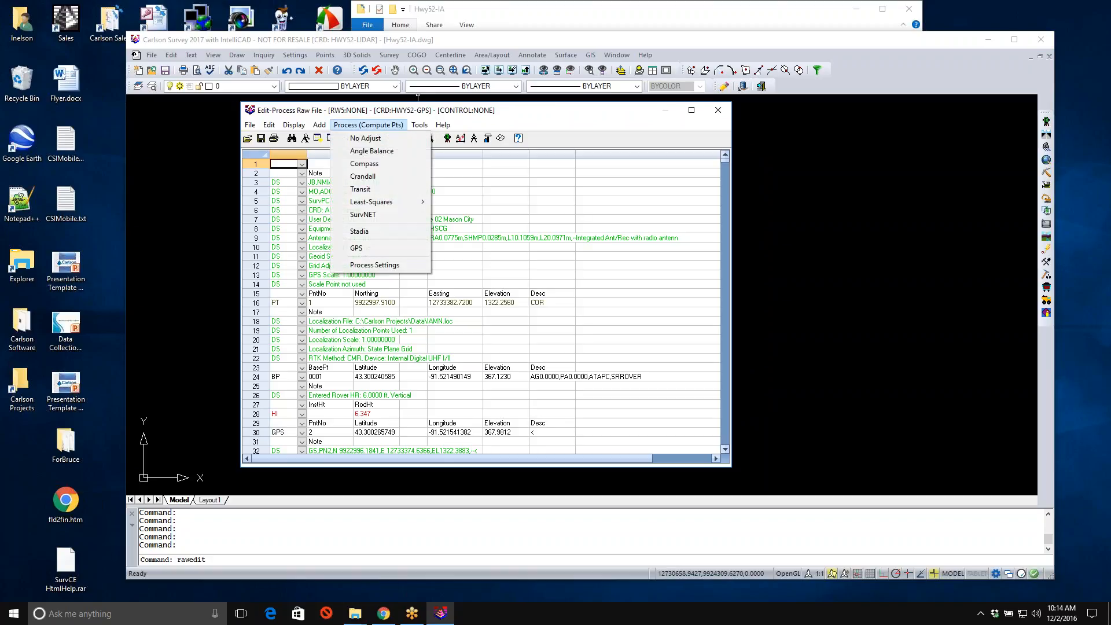
{"action": "left_click", "coordinate": [367, 139]}
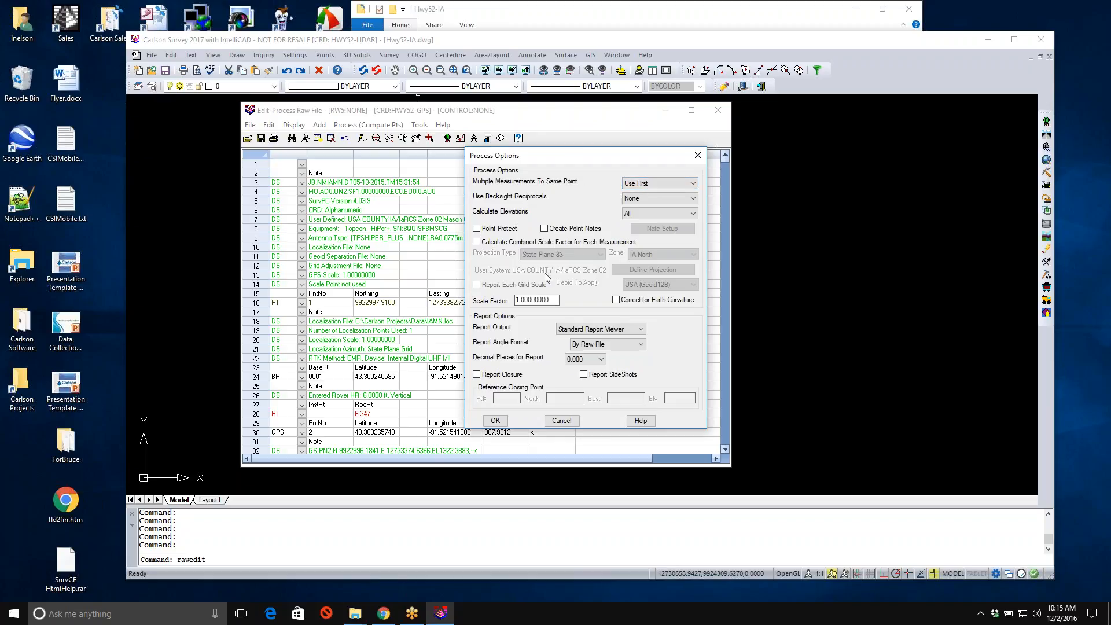
{"action": "left_click", "coordinate": [495, 420]}
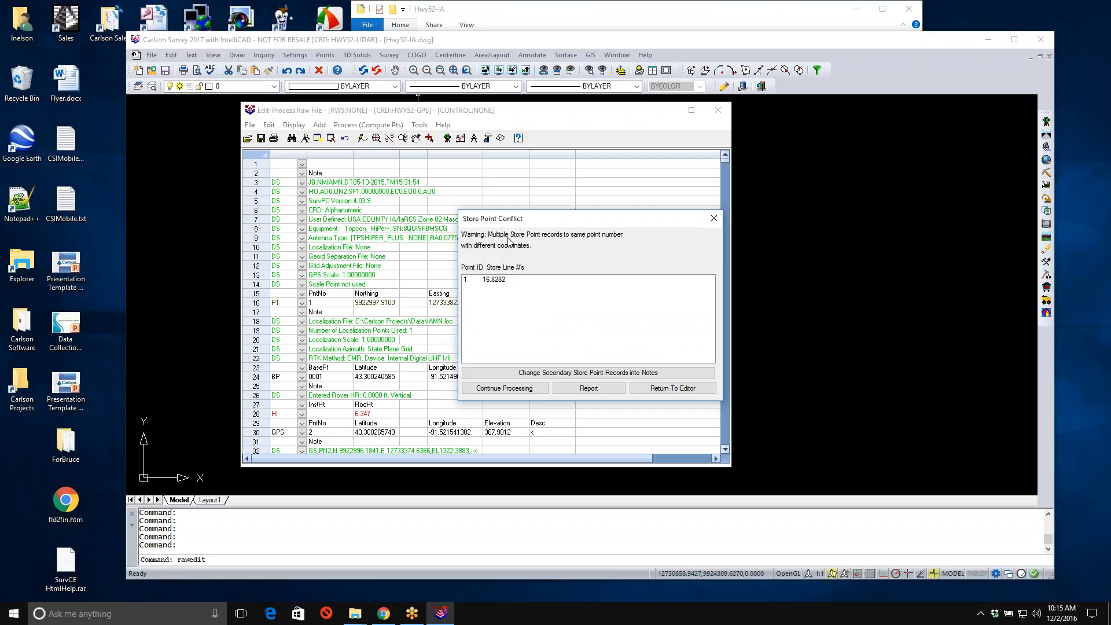
{"action": "left_click", "coordinate": [510, 282]}
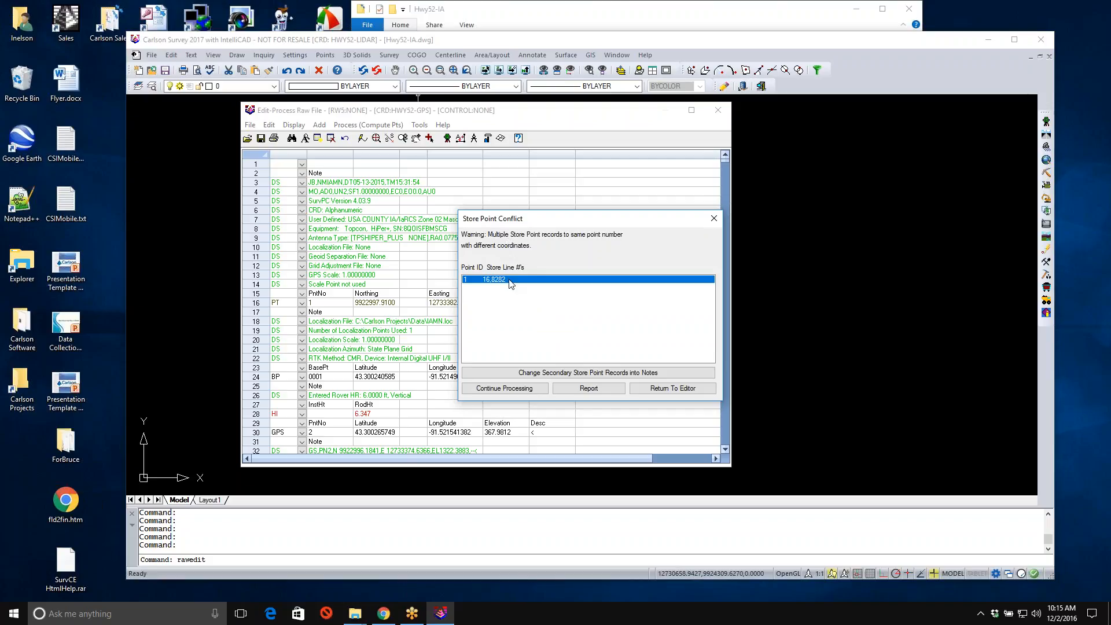
{"action": "left_click", "coordinate": [505, 392]}
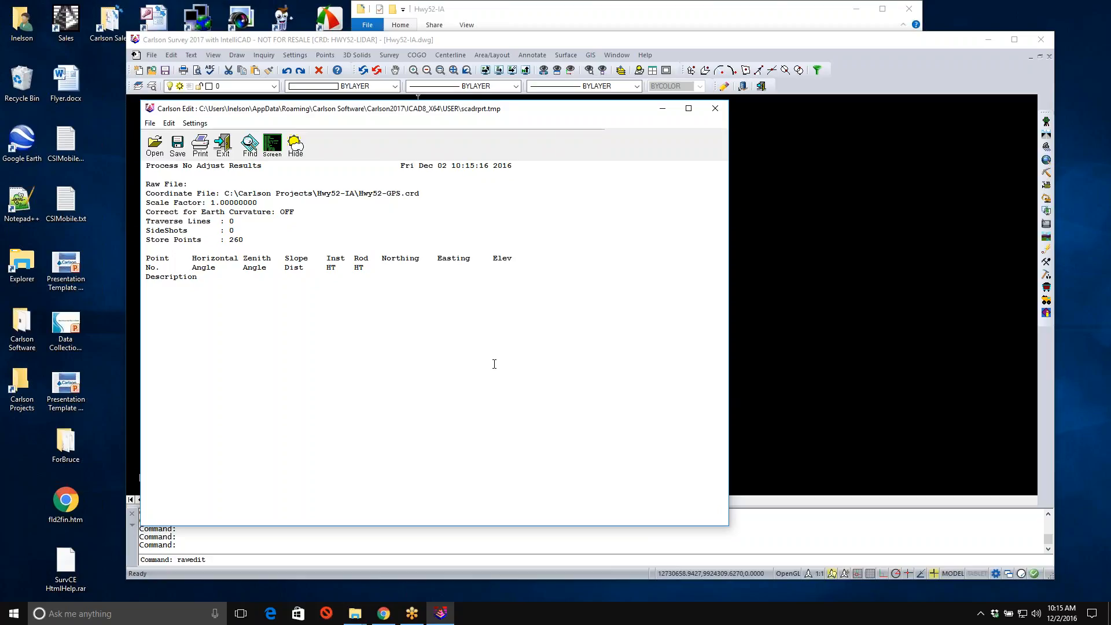
{"action": "left_click", "coordinate": [222, 149]}
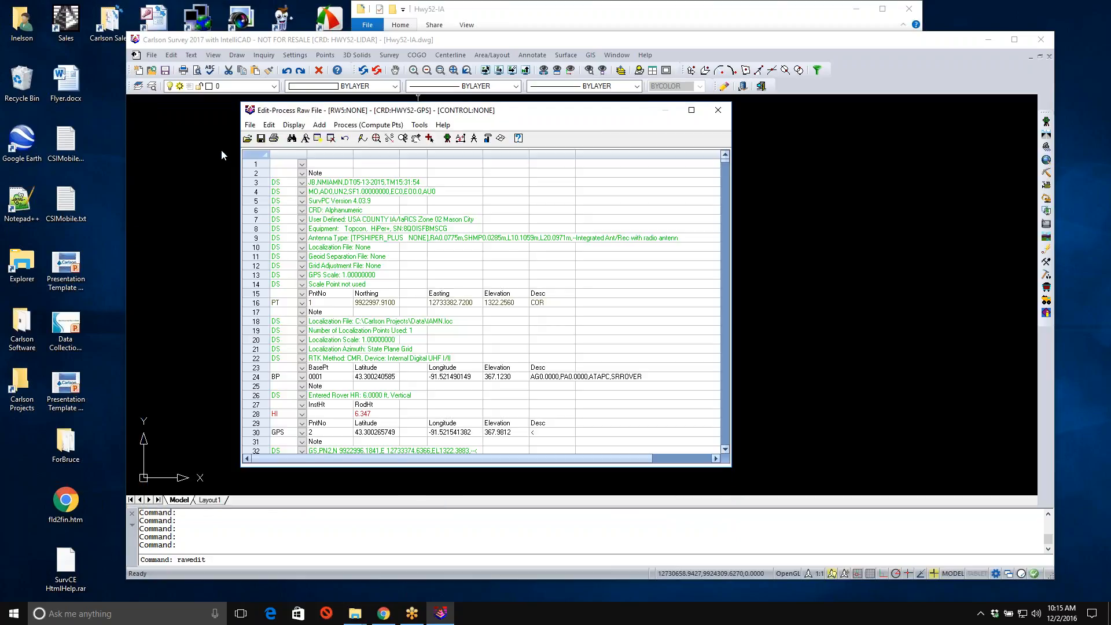
- Process the GPS records in State Plane 83, IA North, with Geoid12B and US Feet, and close the results report
{"action": "left_click", "coordinate": [386, 126]}
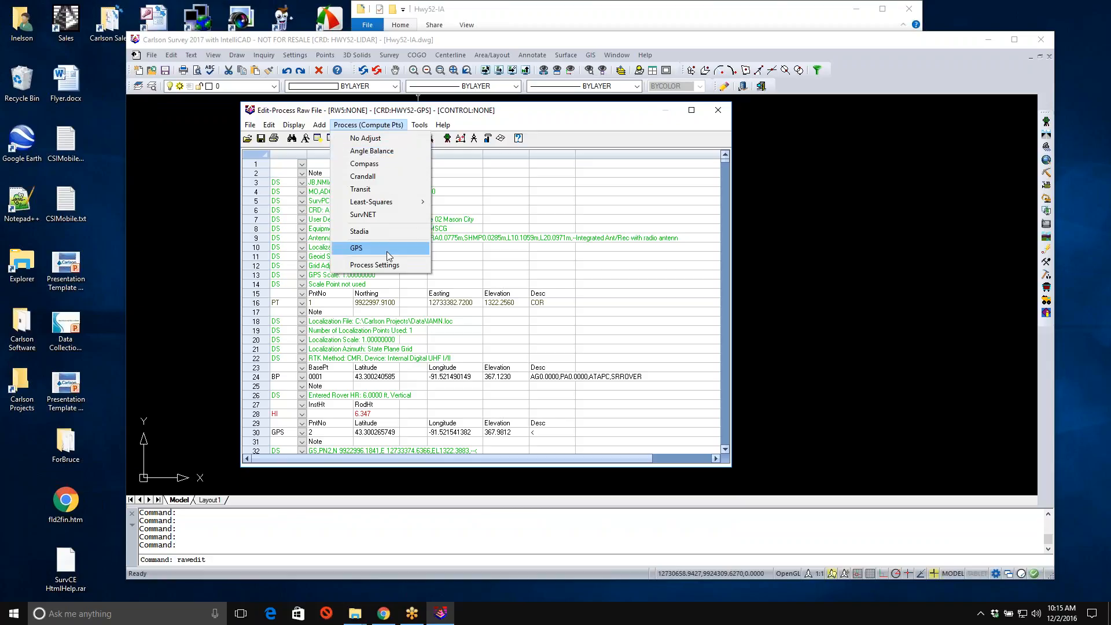
{"action": "left_click", "coordinate": [387, 252]}
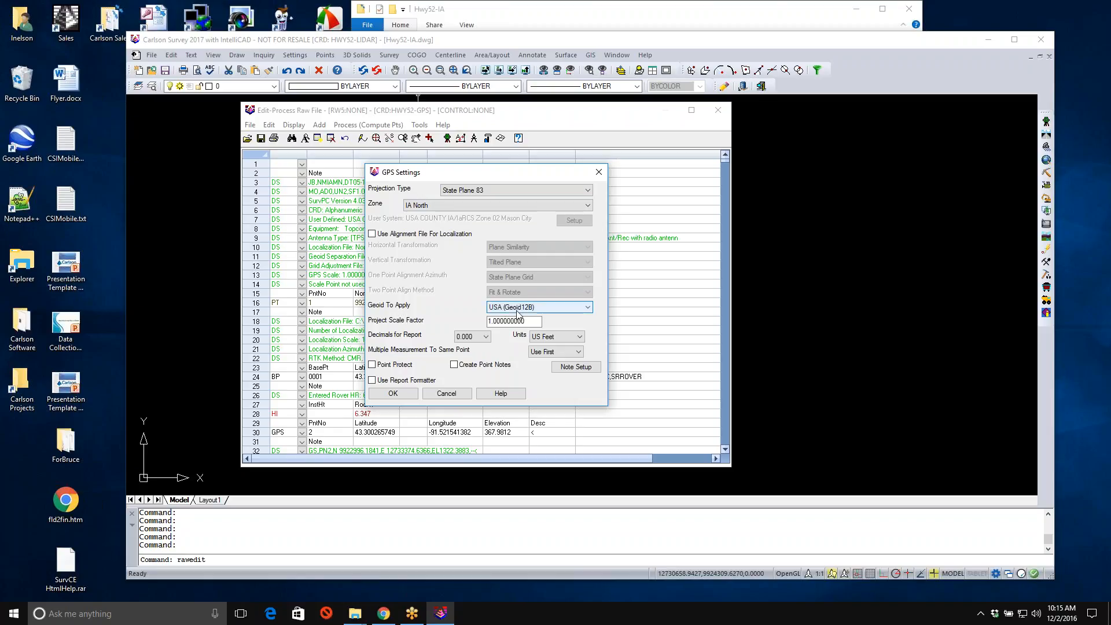
{"action": "left_click", "coordinate": [394, 394]}
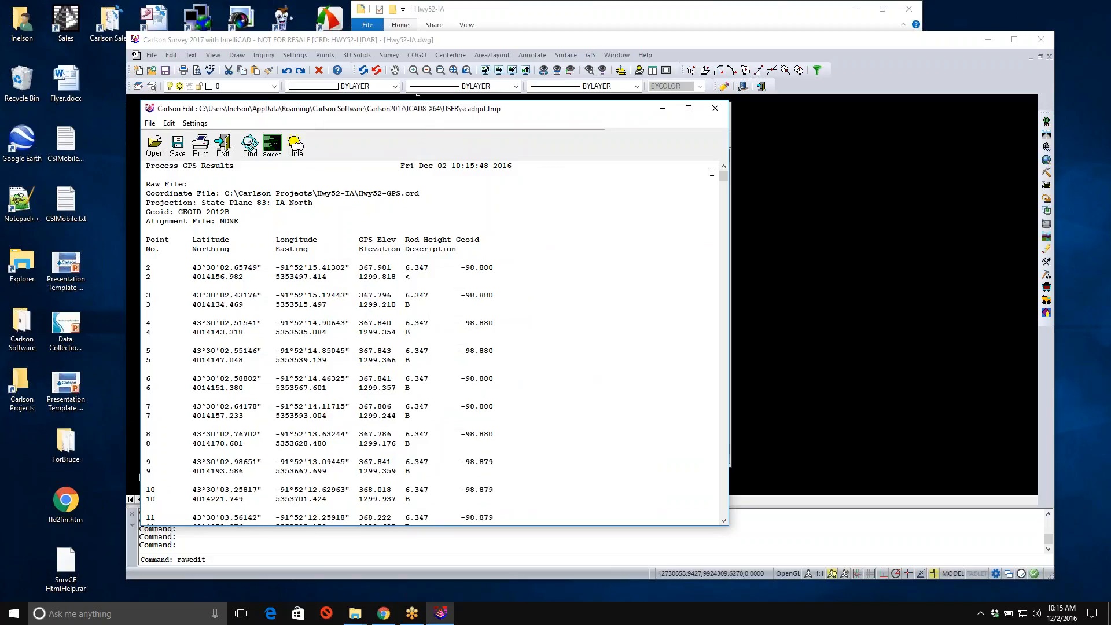
{"action": "mouse_move", "coordinate": [723, 175]}
{"action": "left_mouse_down"}
{"action": "mouse_move", "coordinate": [720, 498]}
{"action": "mouse_move", "coordinate": [758, 276]}
{"action": "mouse_move", "coordinate": [737, 169]}
{"action": "left_mouse_up"}
{"action": "left_click", "coordinate": [716, 115]}
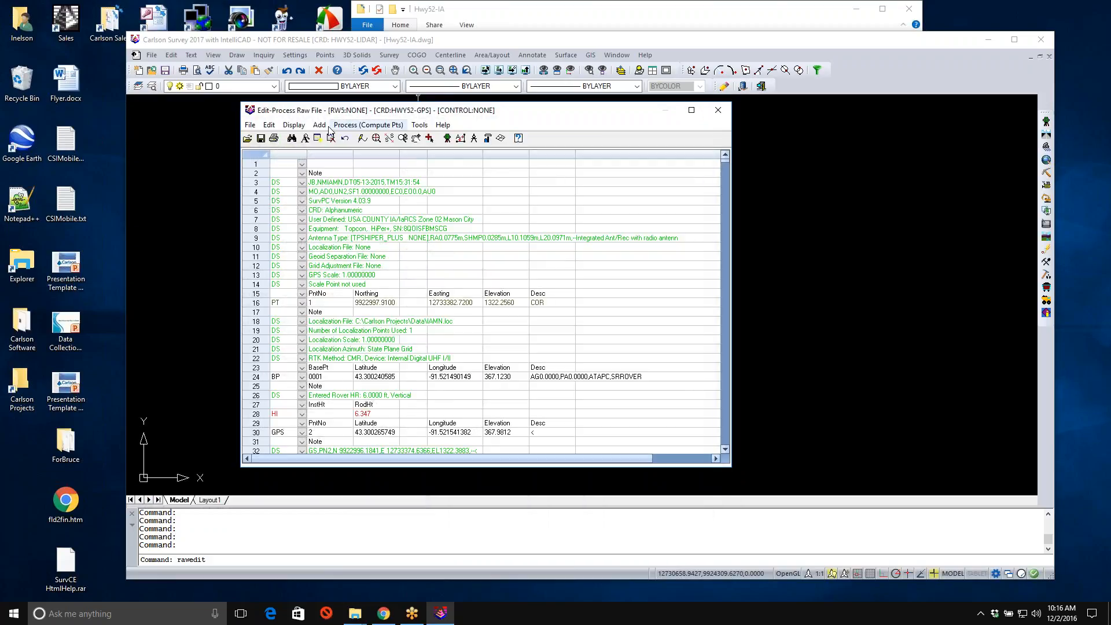
- Exit the raw data editor without saving the raw data, but save the coordinate file changes
{"action": "left_click", "coordinate": [250, 125]}
{"action": "left_click", "coordinate": [265, 312]}
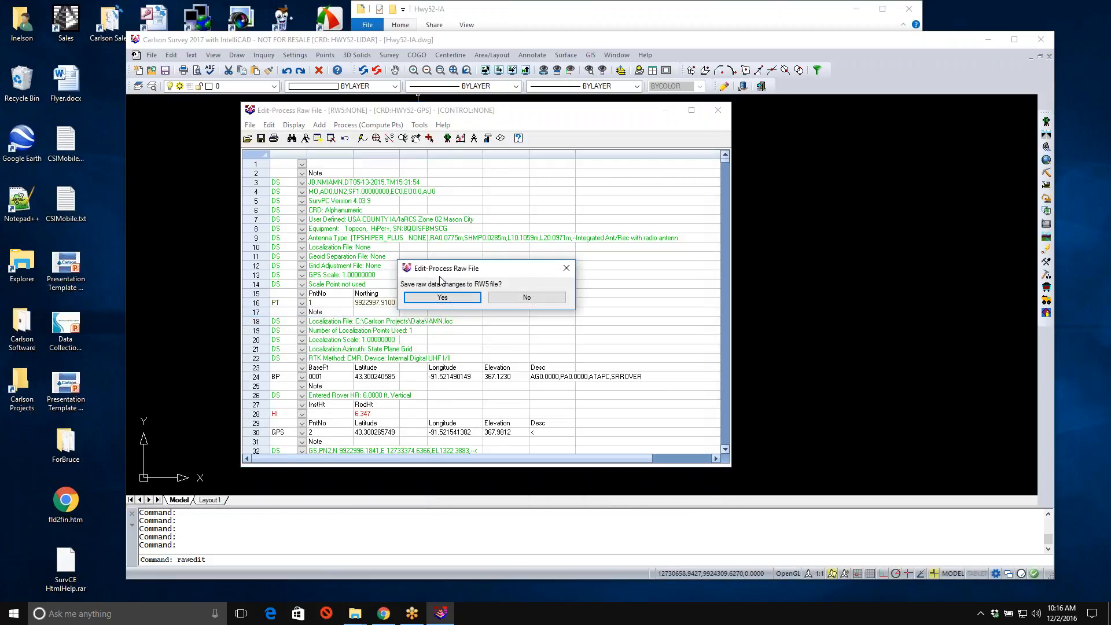
{"action": "left_click", "coordinate": [526, 298]}
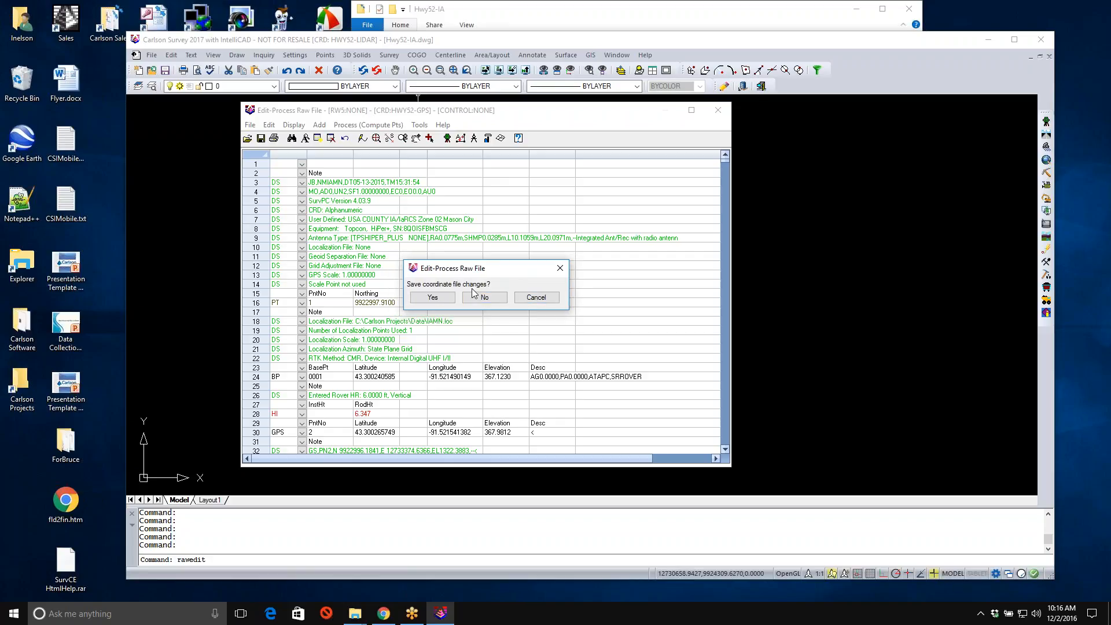
{"action": "left_click", "coordinate": [433, 297]}
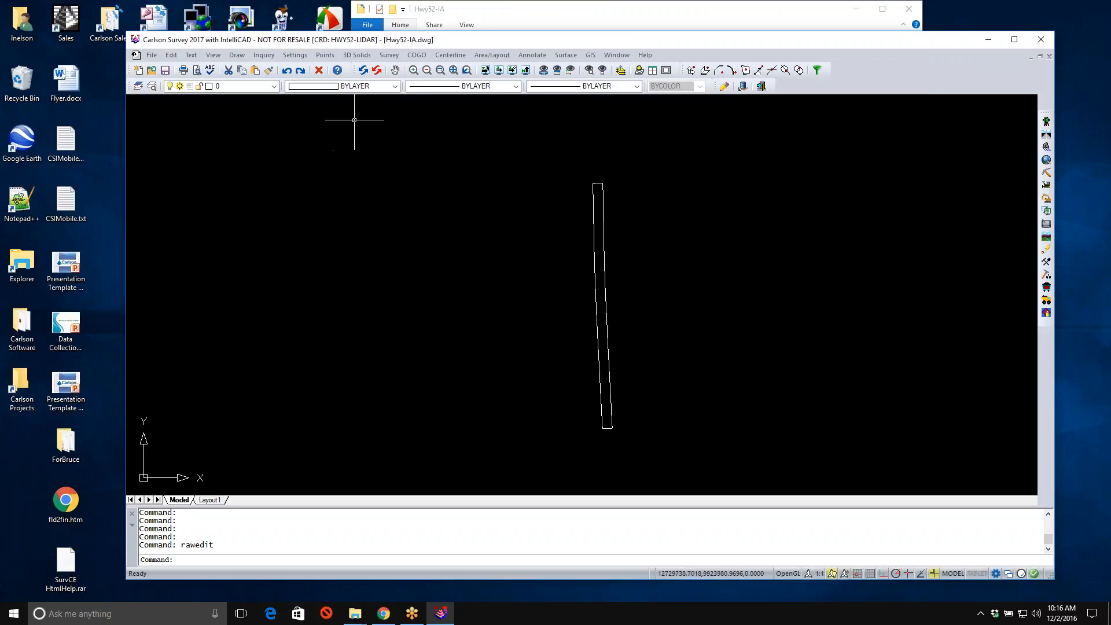
- Set the existing Hwy52-GPS.crd as the current coordinate file
{"action": "left_click", "coordinate": [317, 58]}
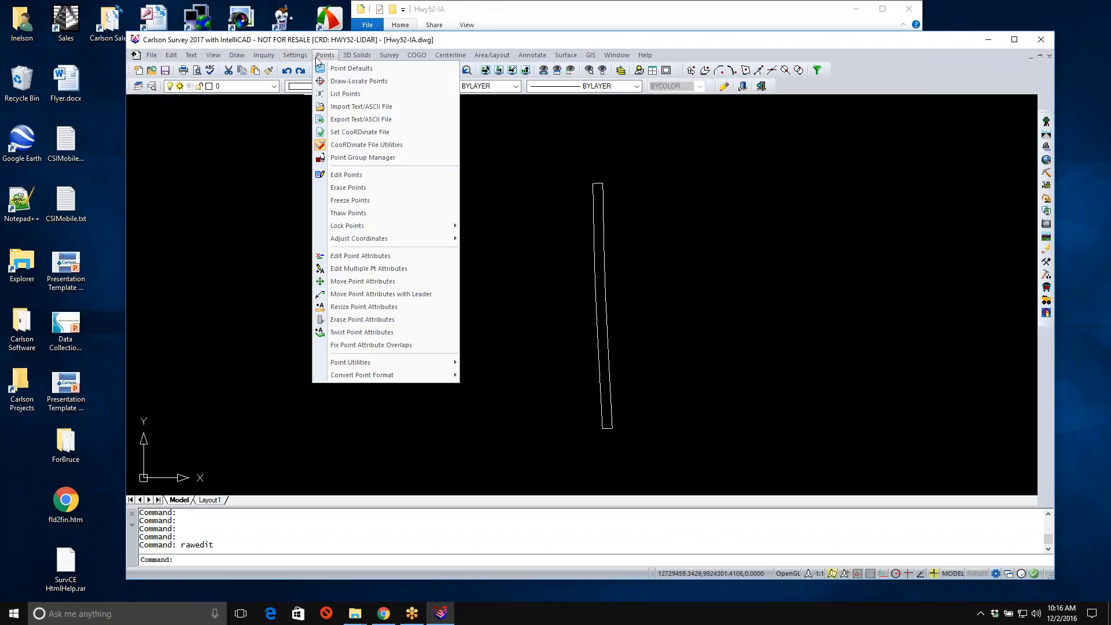
{"action": "left_click", "coordinate": [348, 132]}
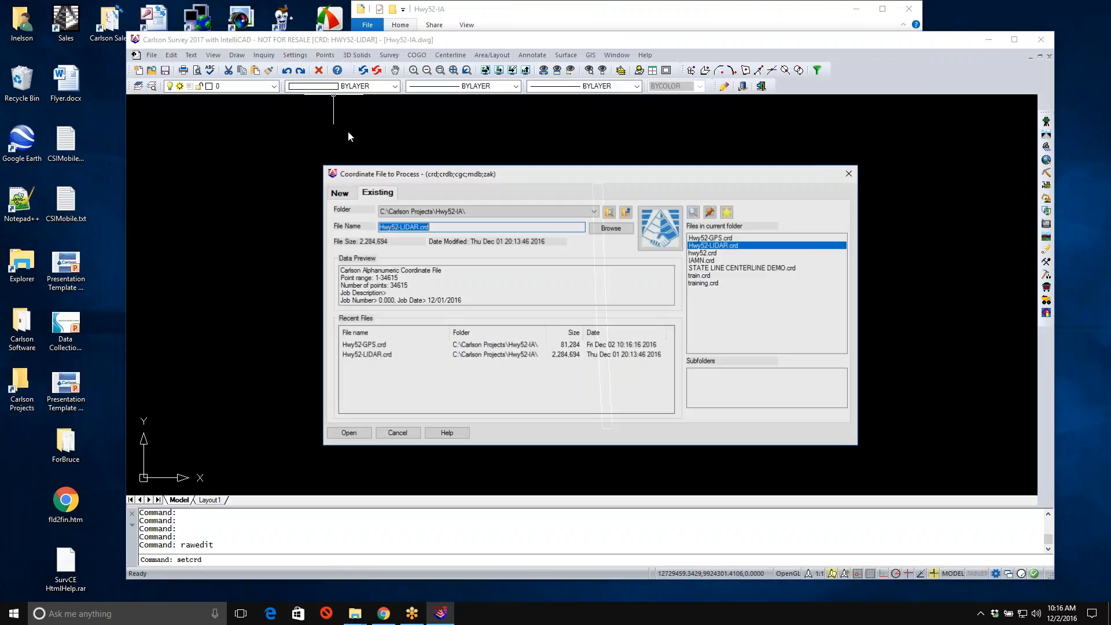
{"action": "left_click", "coordinate": [722, 239]}
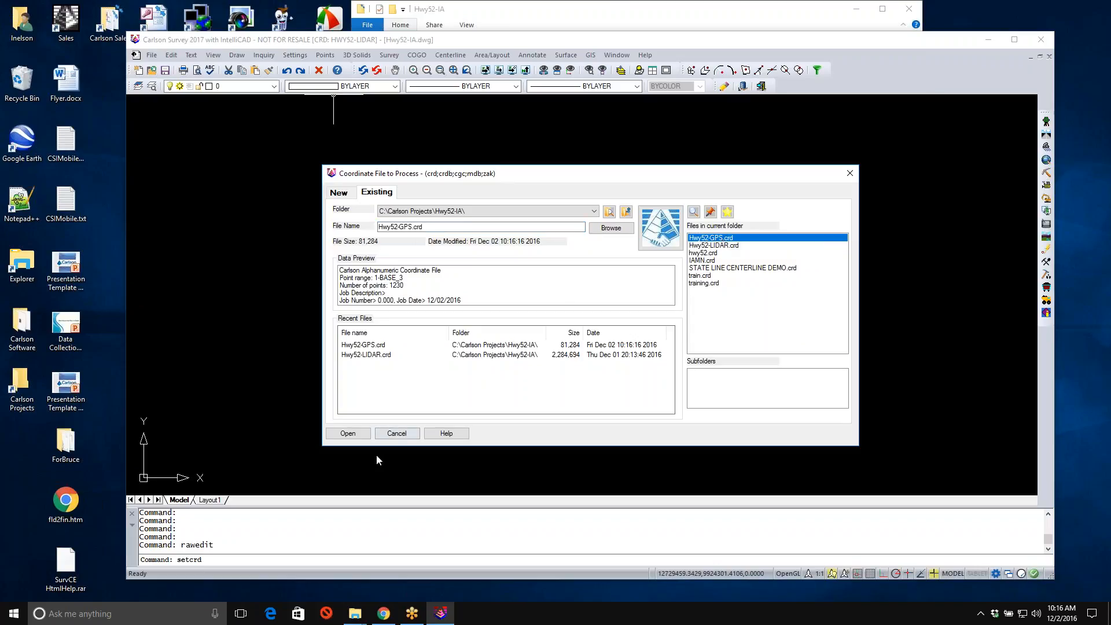
{"action": "left_click", "coordinate": [349, 434]}
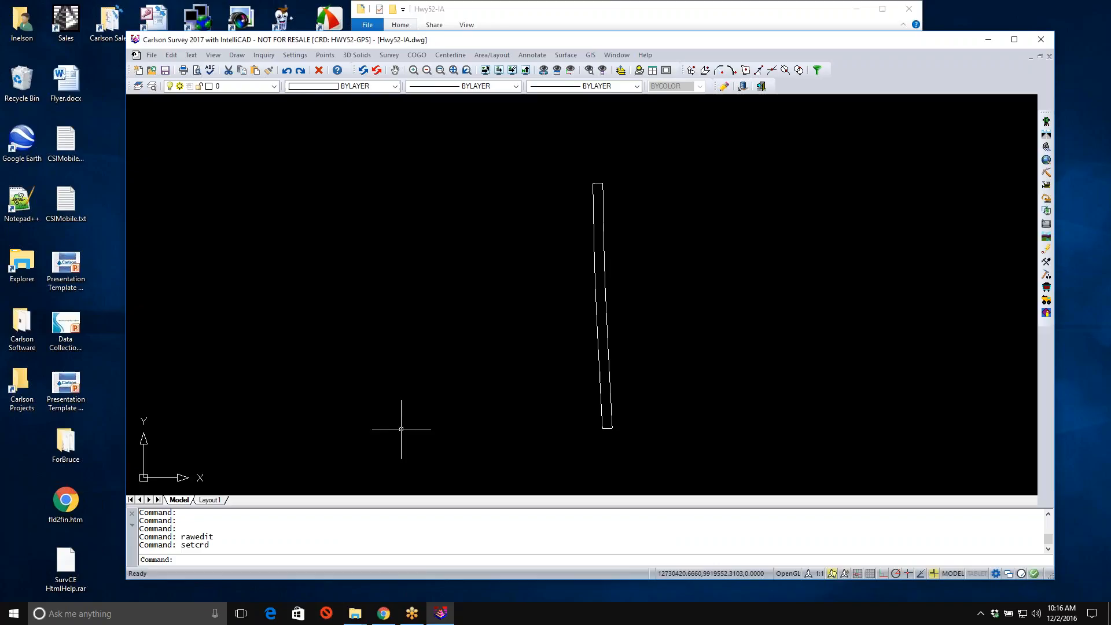
- List the points of the Hwy52-GPS coordinate file, examine their numbers, coordinates and descriptions through the end, and close the report
{"action": "left_click", "coordinate": [325, 55]}
{"action": "left_click", "coordinate": [346, 94]}
{"action": "left_click", "coordinate": [533, 244]}
{"action": "left_click", "coordinate": [527, 412]}
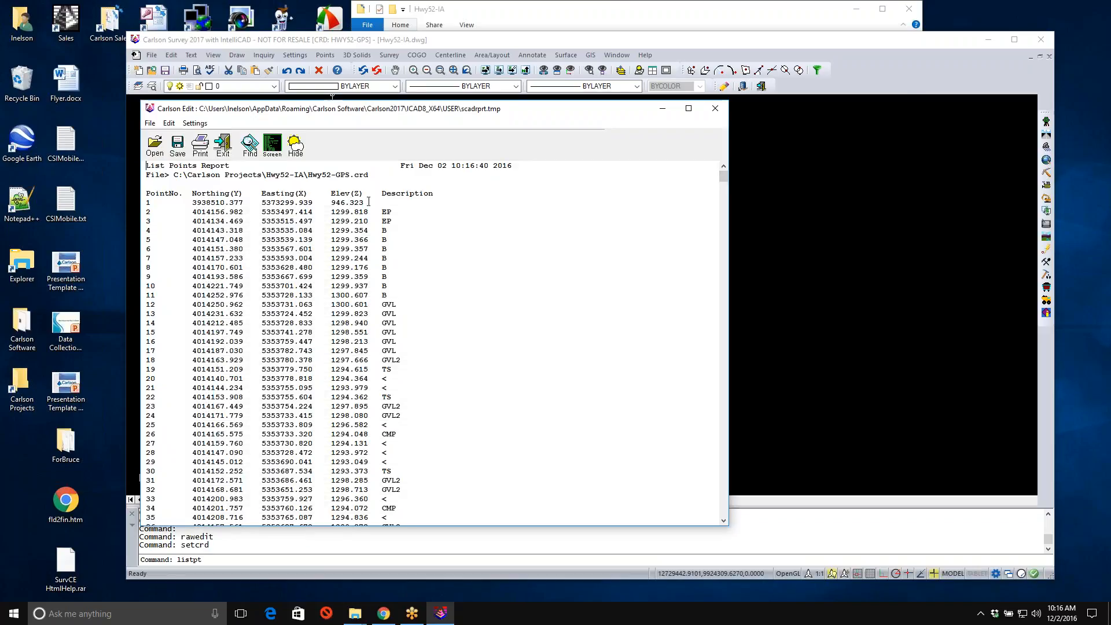
{"action": "left_click_drag", "start_coordinate": [723, 177], "coordinate": [727, 495]}
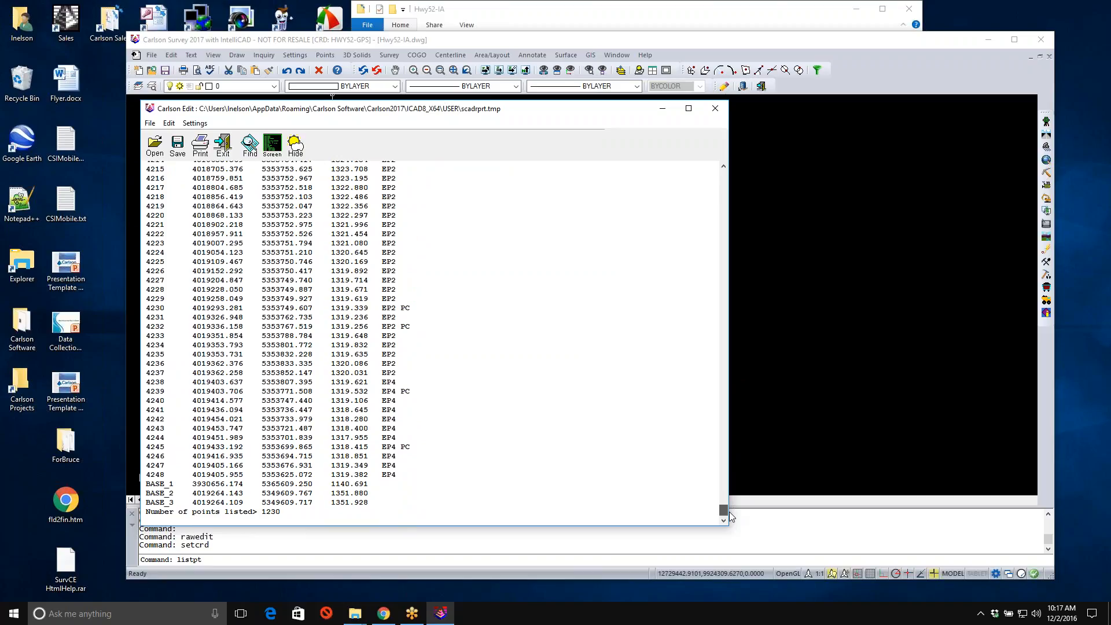
{"action": "left_click_drag", "start_coordinate": [734, 509], "coordinate": [737, 500]}
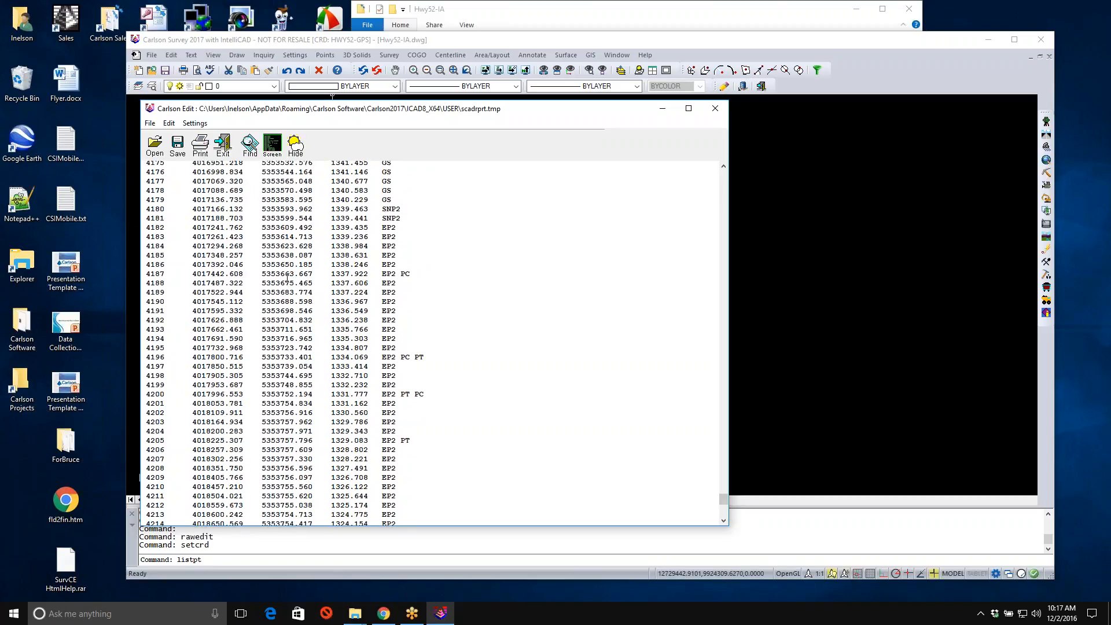
{"action": "left_click", "coordinate": [713, 110]}
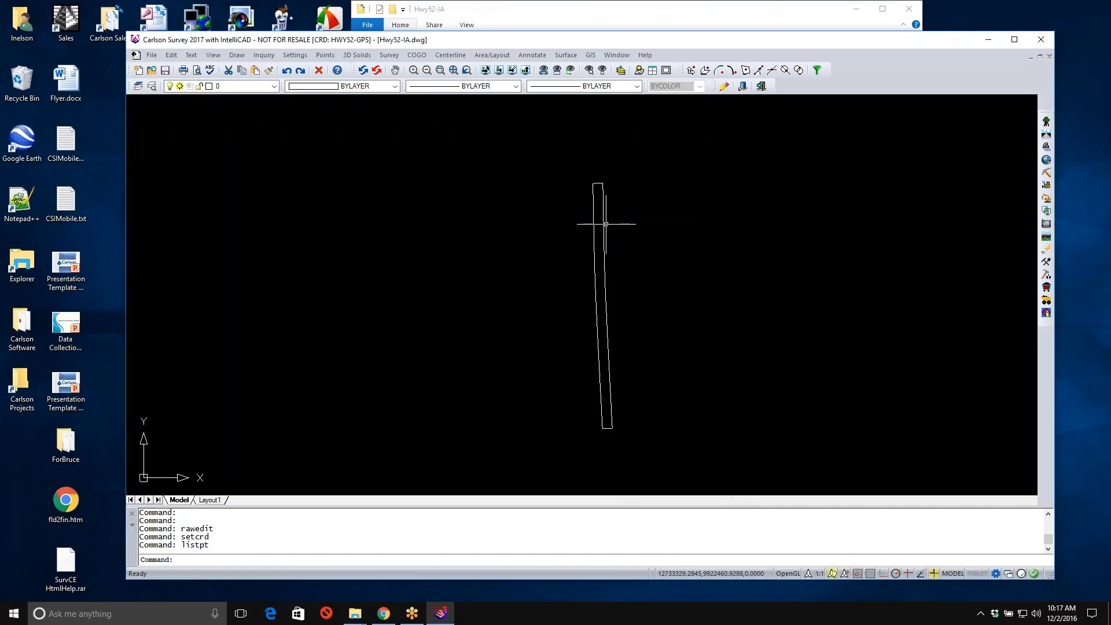
- Check the coordinate system and projection in the Drawing Setup and leave it without changes
{"action": "left_click", "coordinate": [294, 54]}
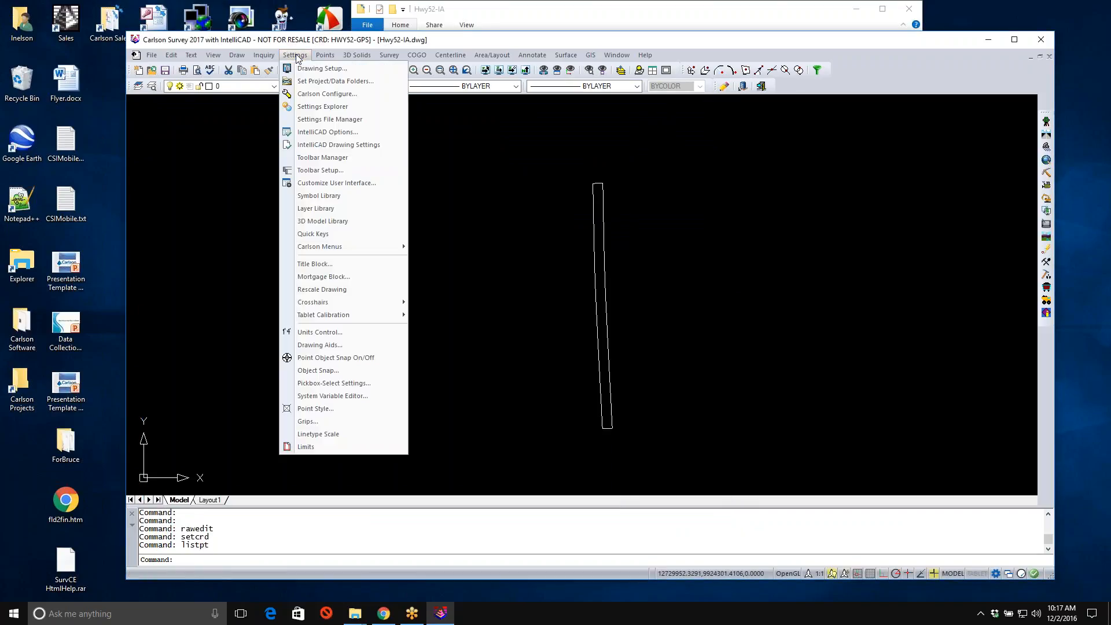
{"action": "left_click", "coordinate": [305, 71]}
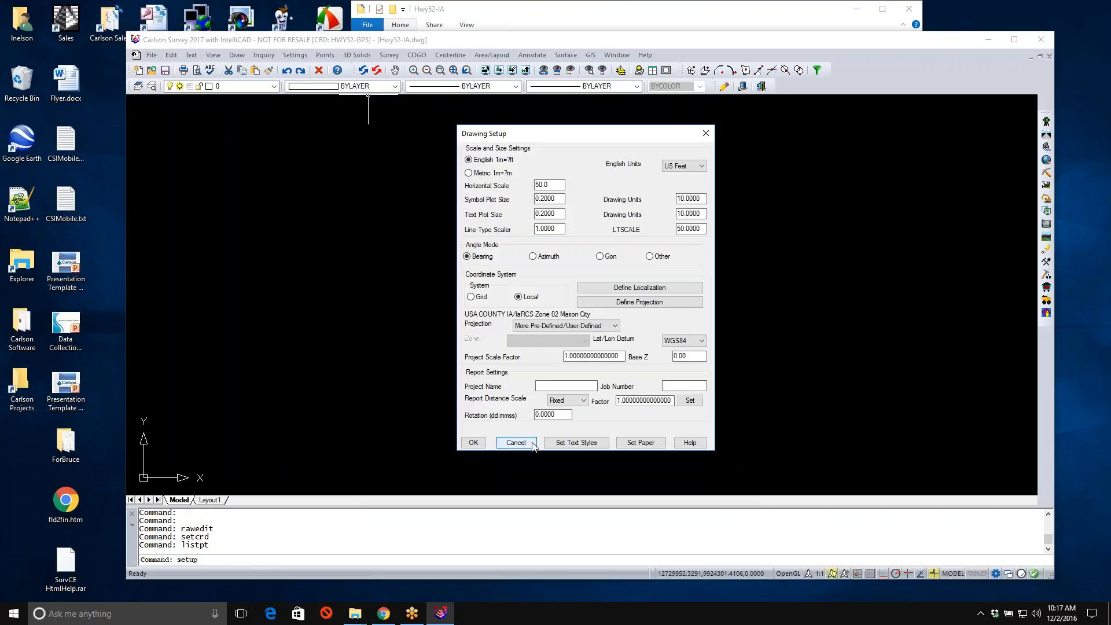
{"action": "left_click", "coordinate": [515, 442]}
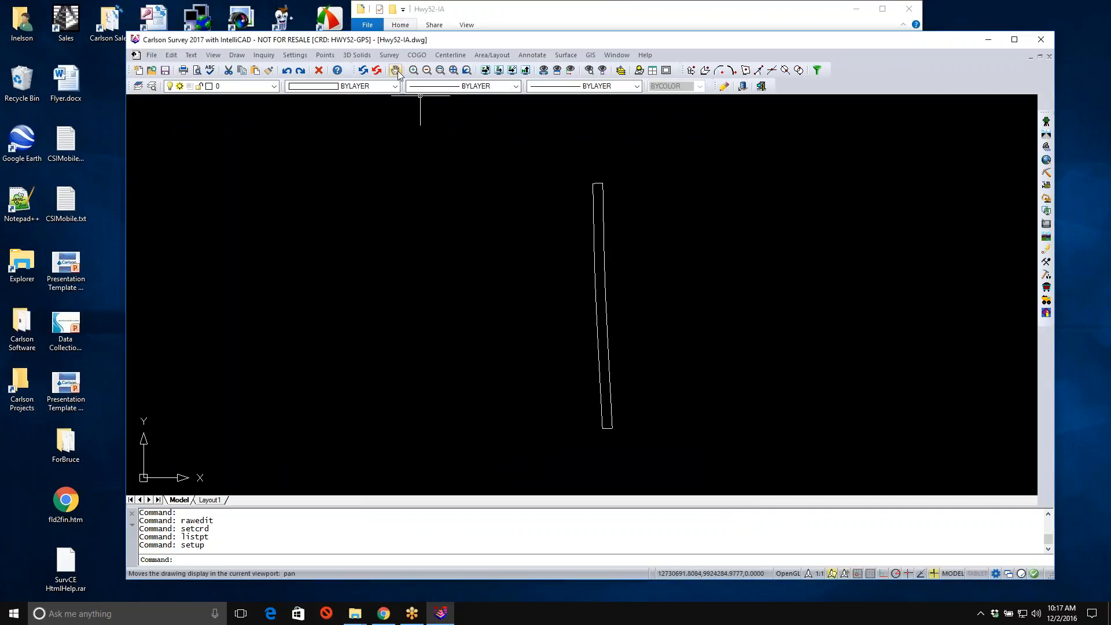
- Set up a Grid to Grid coordinate transformation that takes its input from point numbers and overwrites the existing coordinates
{"action": "left_click", "coordinate": [323, 56]}
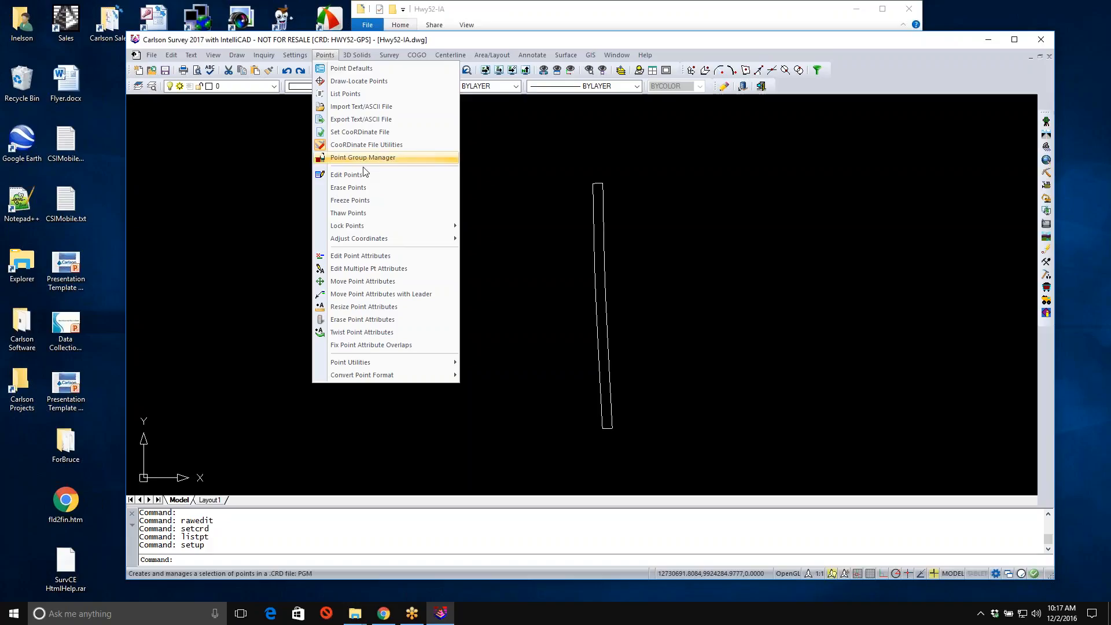
{"action": "mouse_move", "coordinate": [371, 239]}
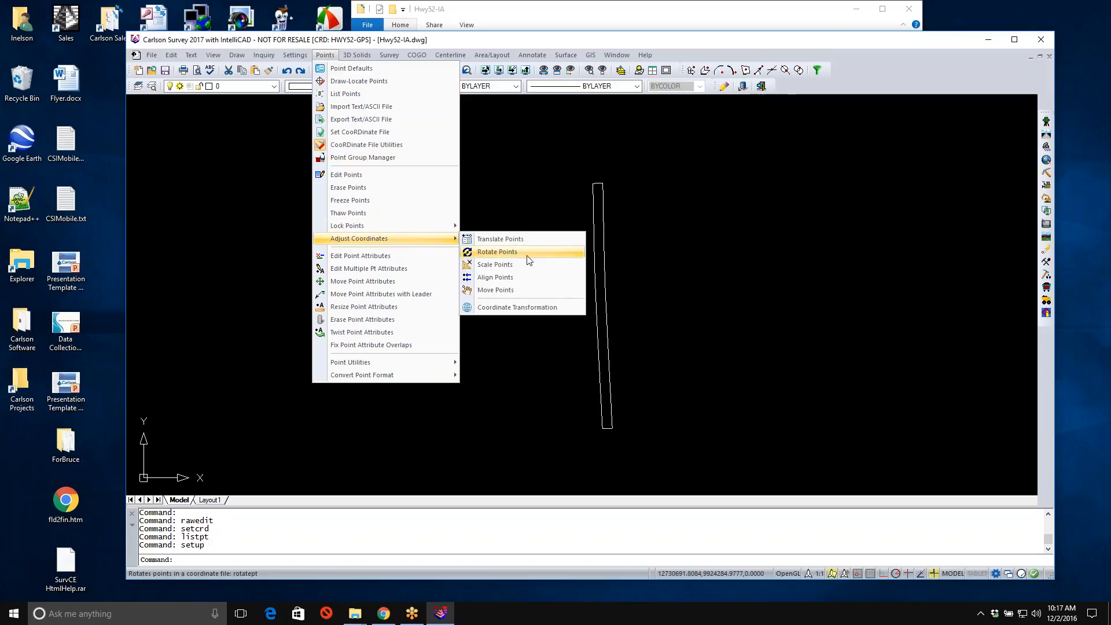
{"action": "left_click", "coordinate": [541, 309]}
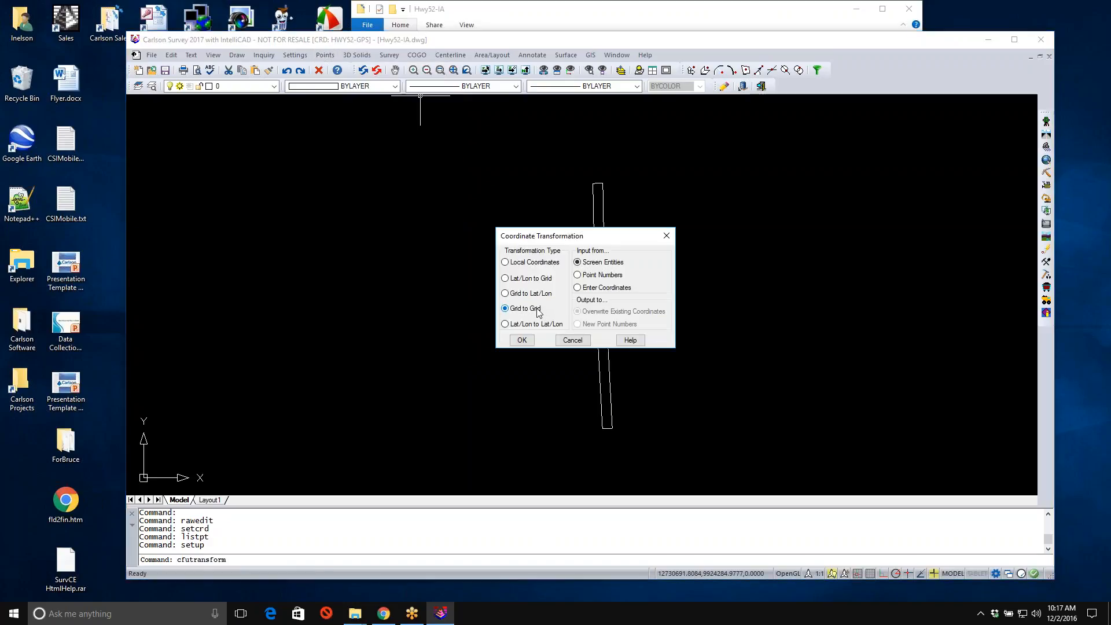
{"action": "left_click", "coordinate": [610, 278]}
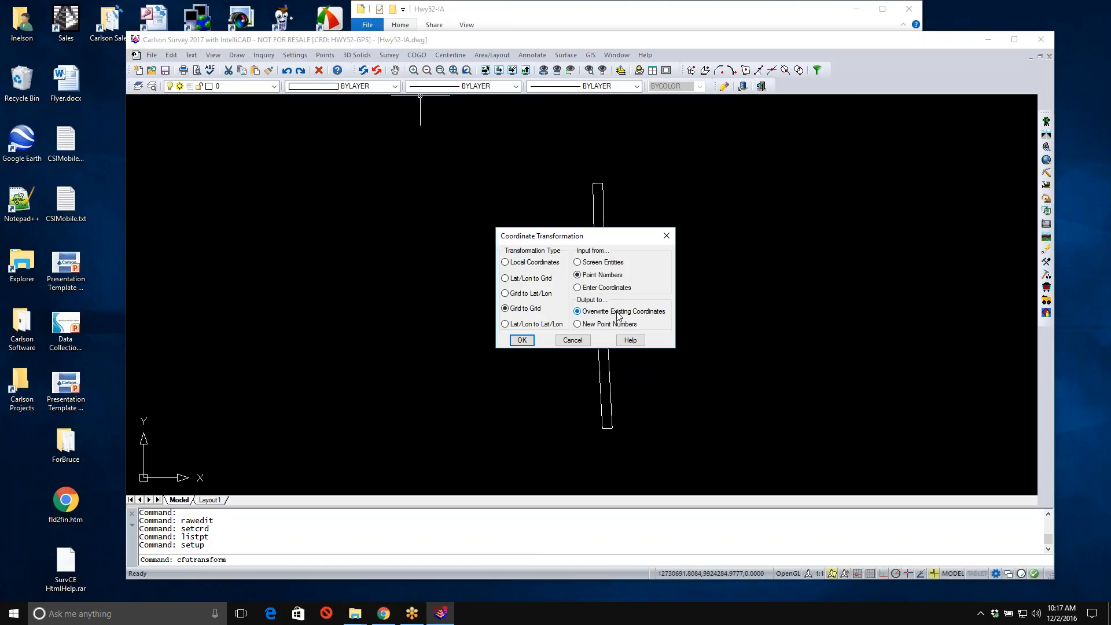
{"action": "left_click", "coordinate": [530, 342]}
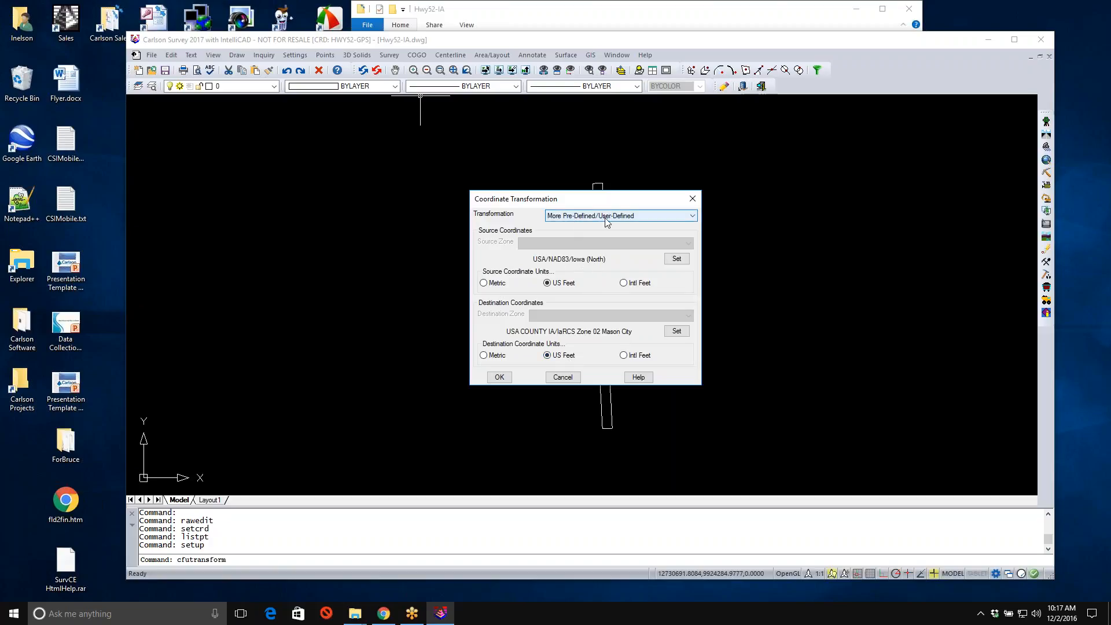
- Review the projection zones available for the USA and USA COUNTY IA regions, and leave the source projection without changes
{"action": "left_click", "coordinate": [677, 259]}
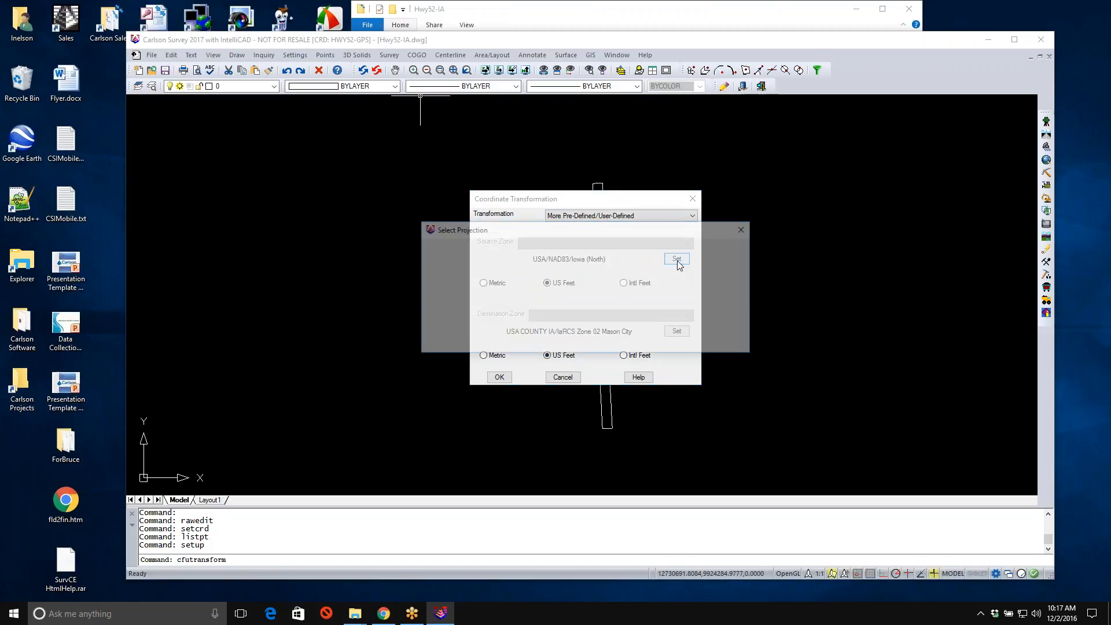
{"action": "left_click", "coordinate": [521, 342]}
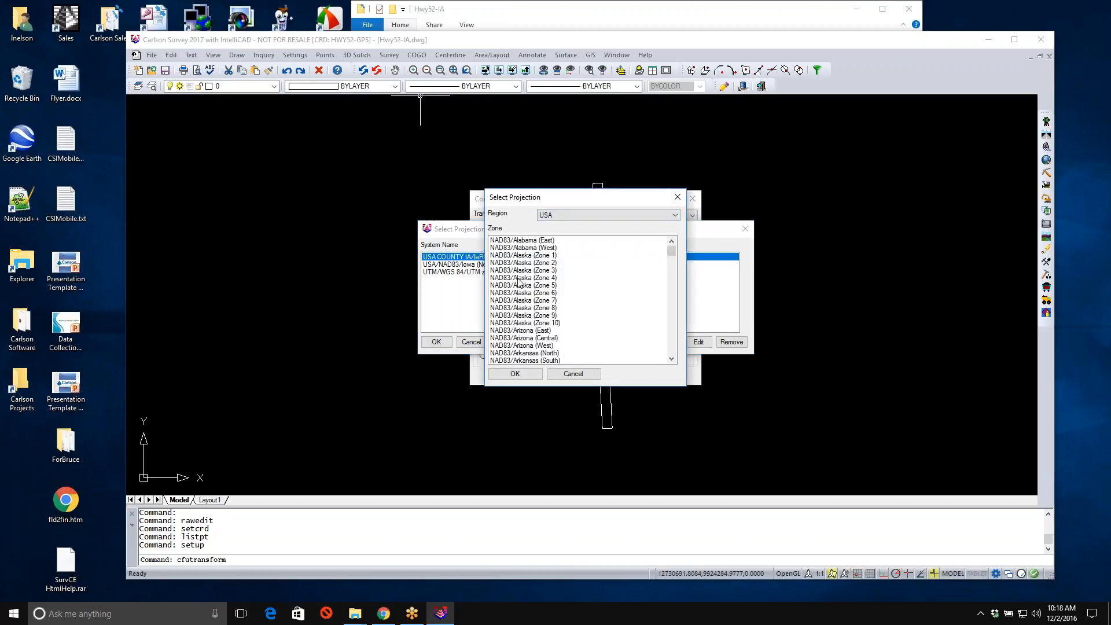
{"action": "left_click", "coordinate": [576, 215]}
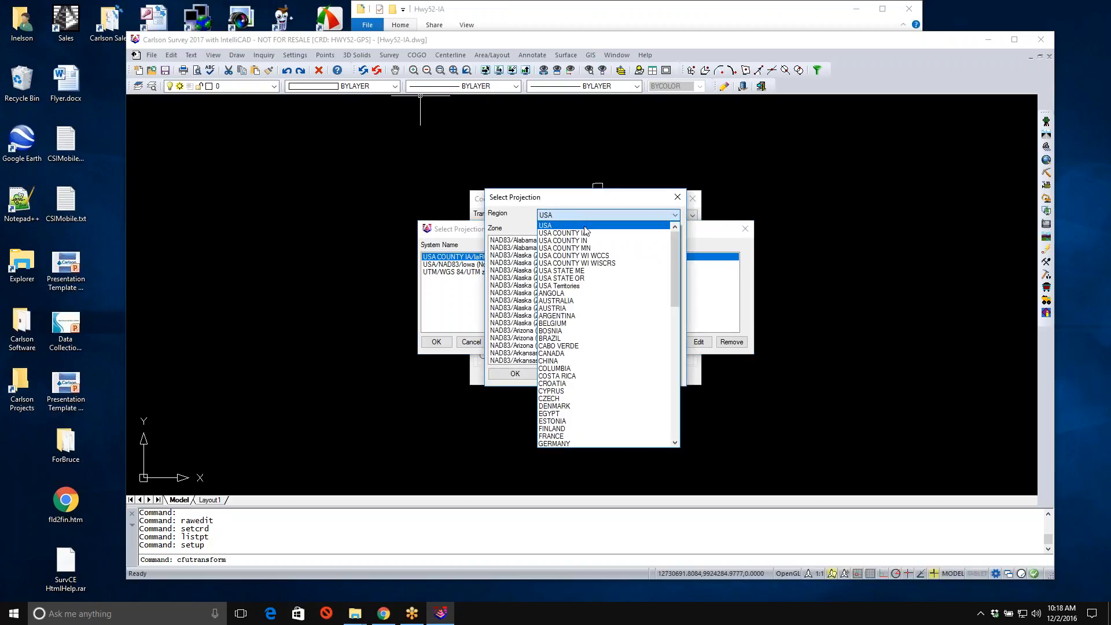
{"action": "left_click", "coordinate": [564, 216]}
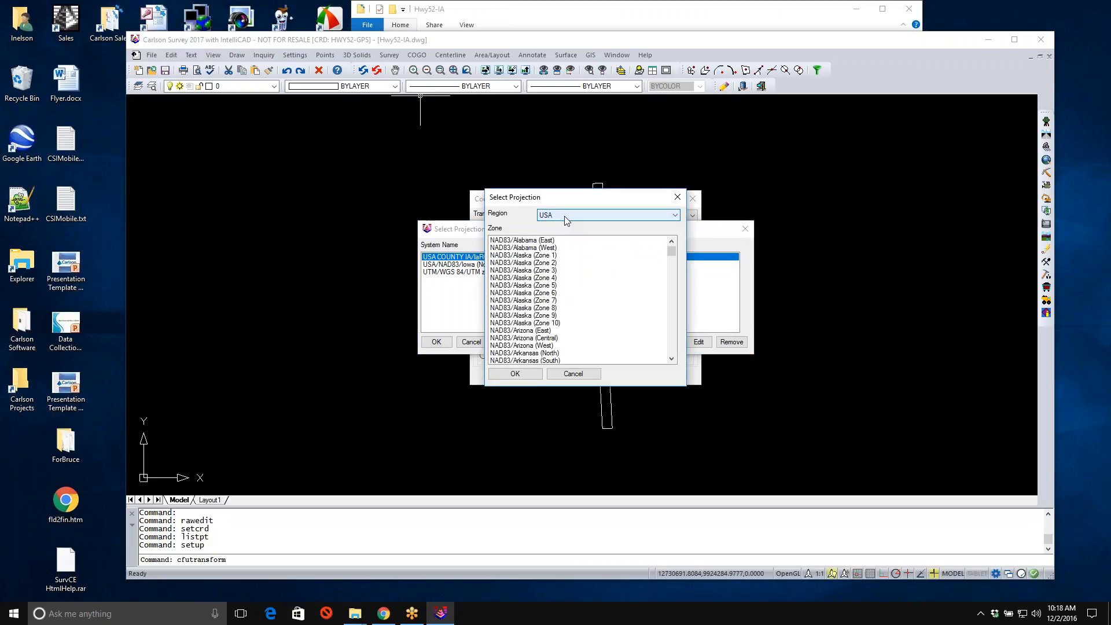
{"action": "scroll", "coordinate": [669, 310], "scroll_direction": "down", "scroll_amount": 10}
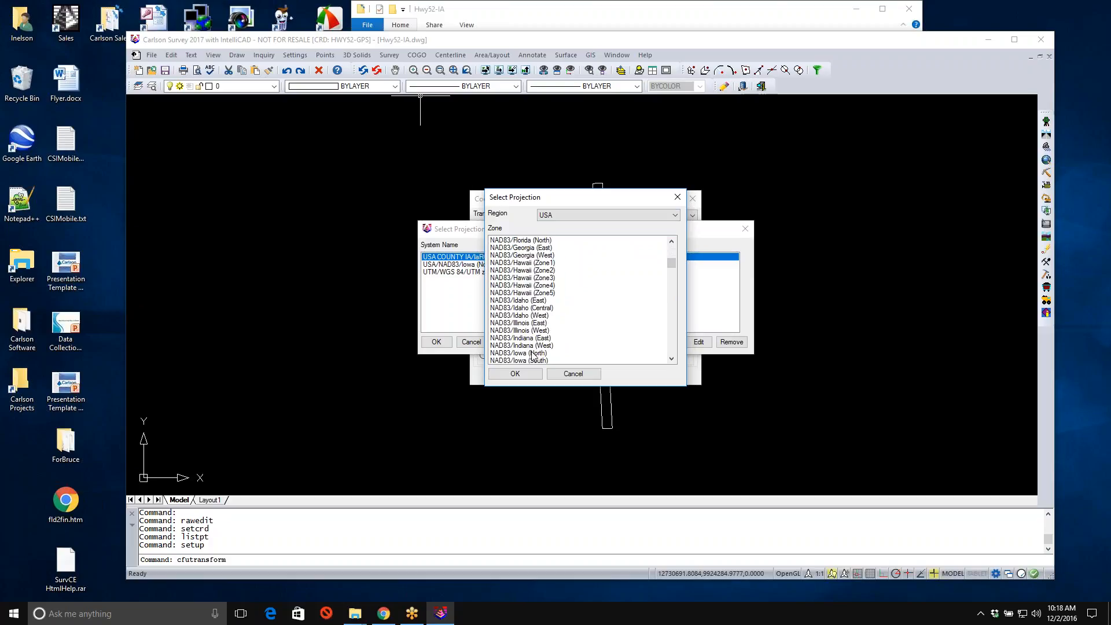
{"action": "left_click", "coordinate": [596, 217]}
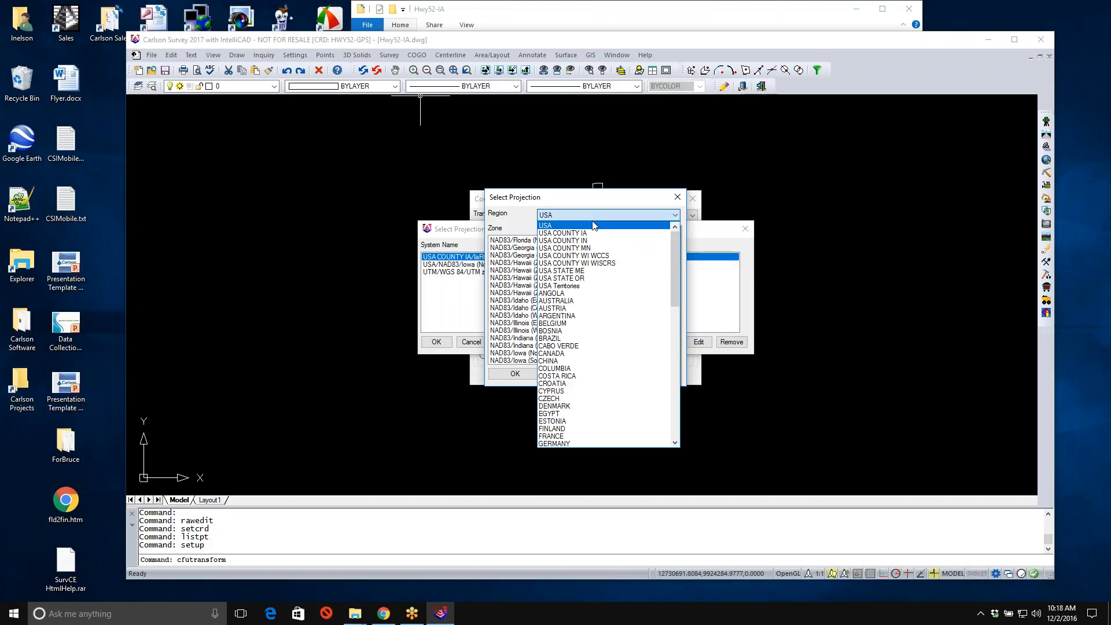
{"action": "left_click", "coordinate": [585, 233]}
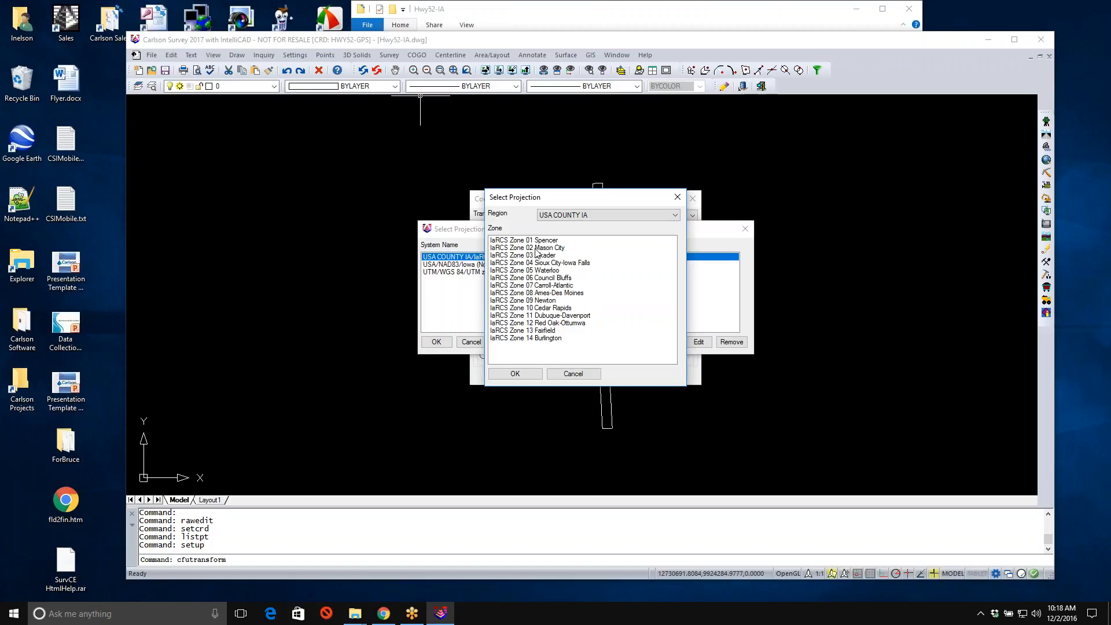
{"action": "left_click", "coordinate": [586, 376]}
{"action": "left_click", "coordinate": [471, 342]}
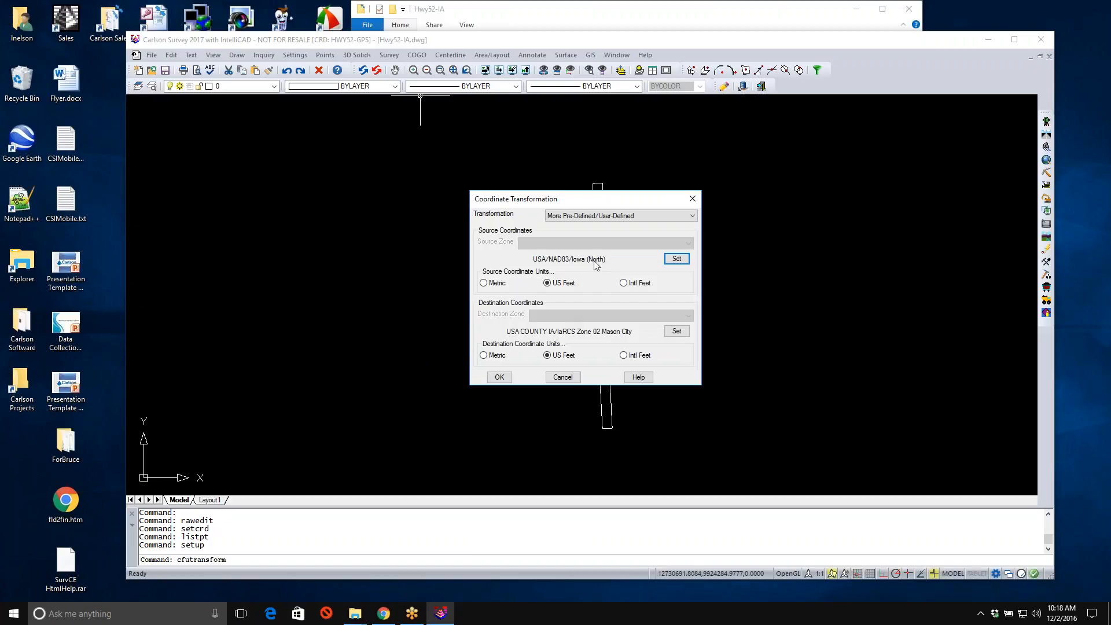
- Transform ALL points from USA/NAD83/Iowa (North) to IaRCS Zone 02 Mason City, with both systems in US Feet
{"action": "left_click", "coordinate": [509, 378]}
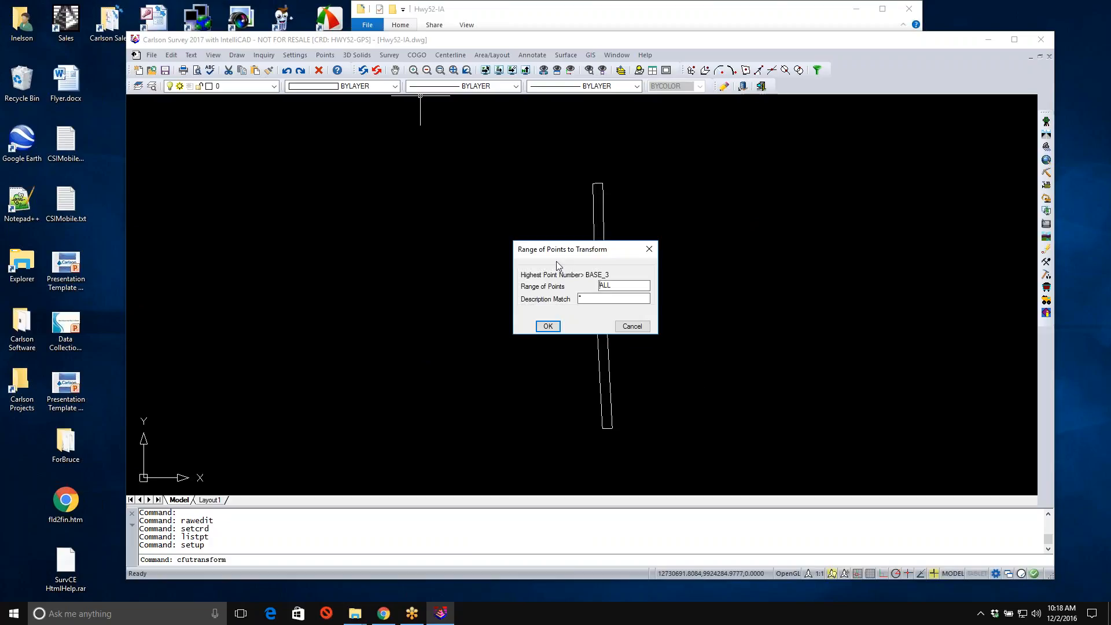
{"action": "left_click", "coordinate": [547, 327]}
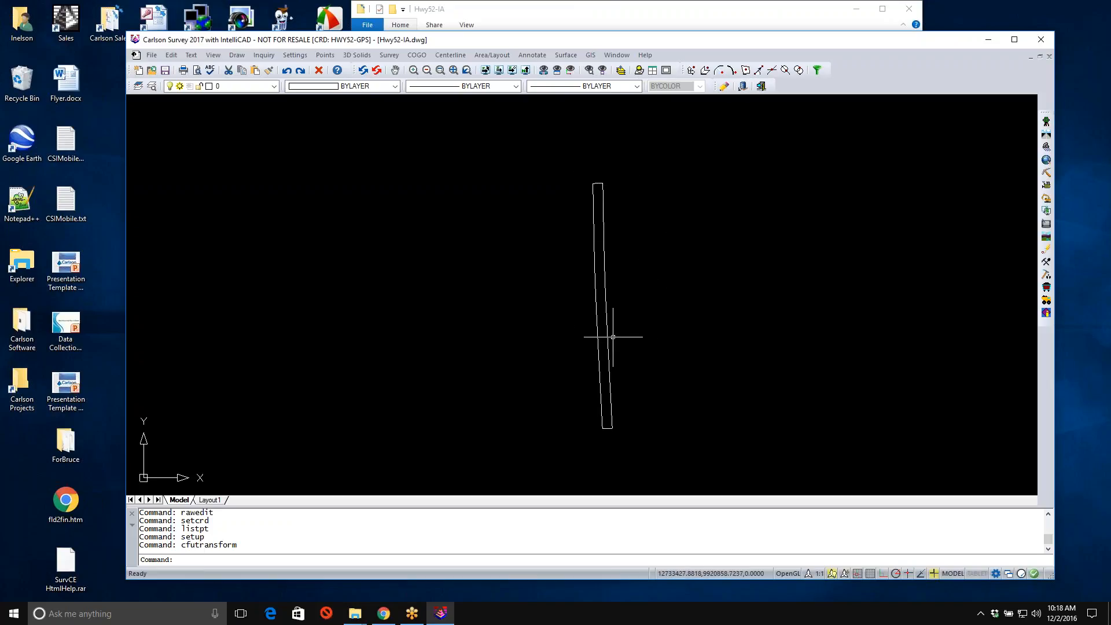
- Start Draw Field to Finish and choose to split no multiple codes
{"action": "left_click", "coordinate": [389, 57]}
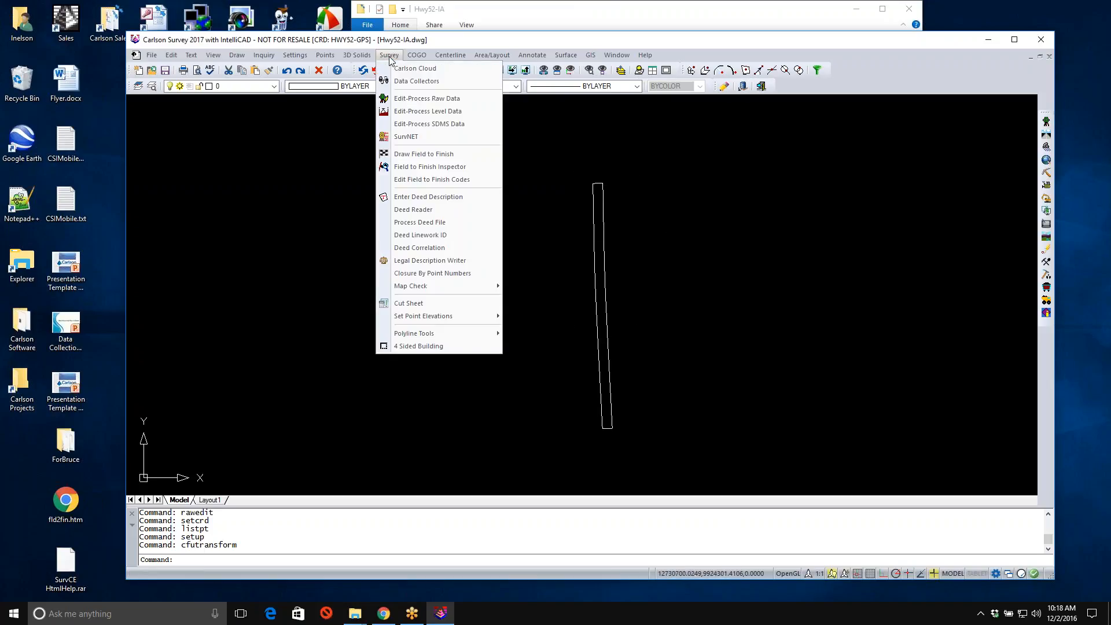
{"action": "left_click", "coordinate": [417, 154]}
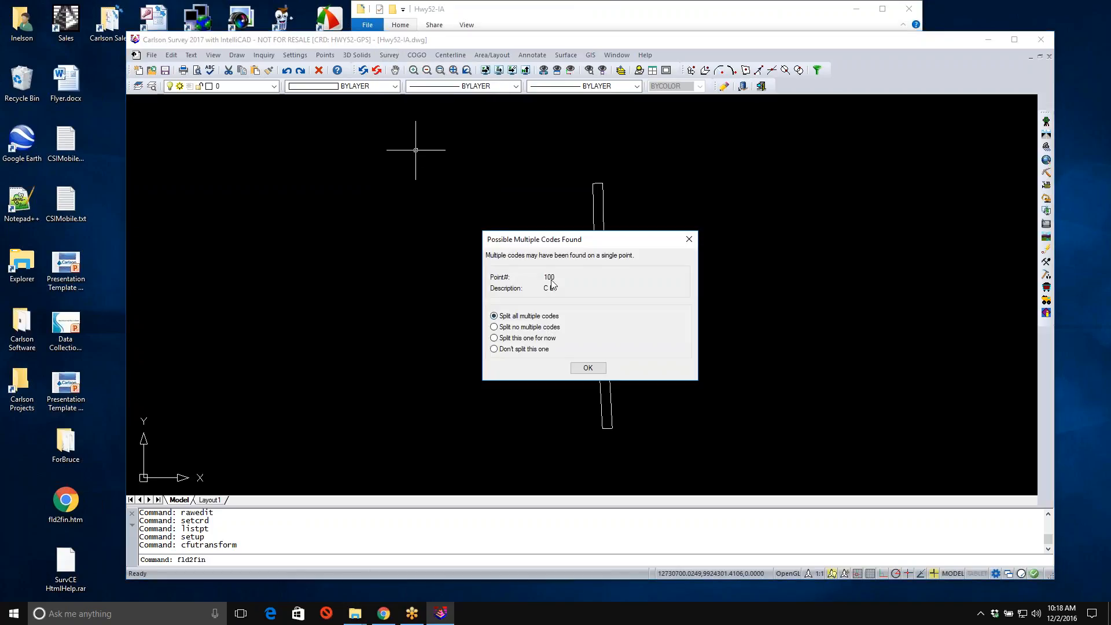
{"action": "left_click", "coordinate": [539, 327]}
{"action": "left_click", "coordinate": [586, 368]}
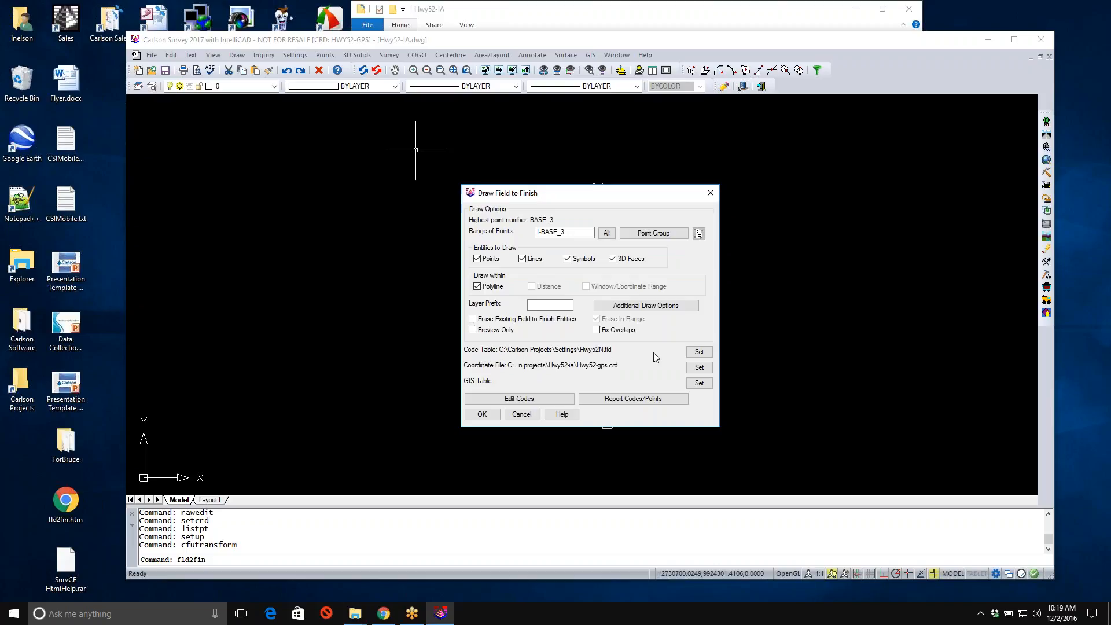
- Open the Hwy52N code table for editing and turn off processing for the GND code
{"action": "left_click", "coordinate": [527, 399]}
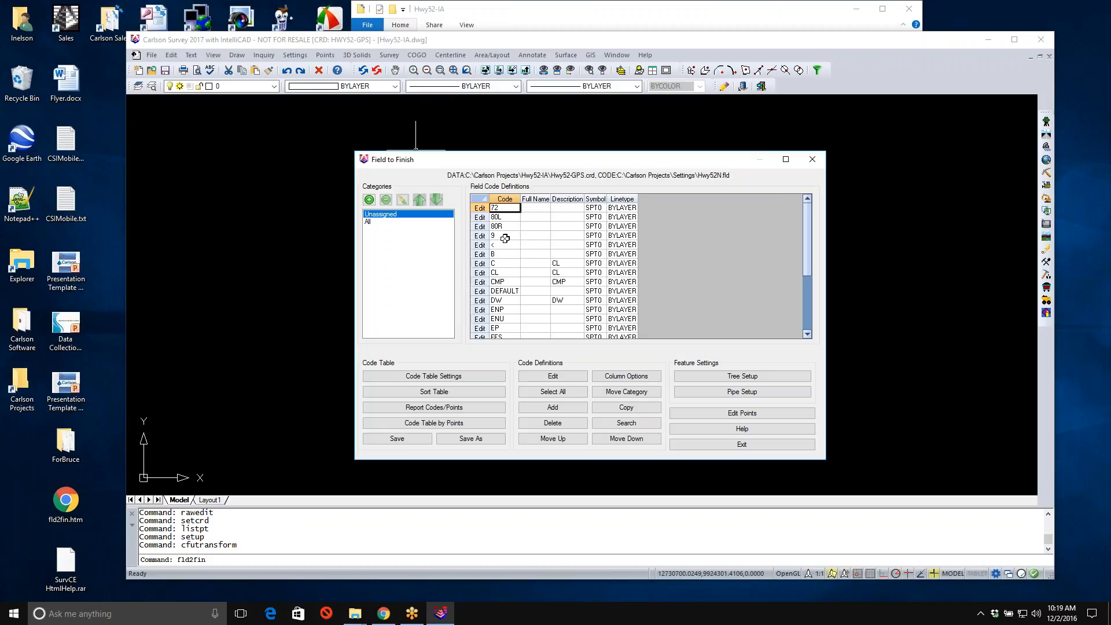
{"action": "left_click", "coordinate": [807, 330]}
{"action": "left_click", "coordinate": [807, 331]}
{"action": "left_click", "coordinate": [807, 331]}
{"action": "left_click", "coordinate": [807, 331]}
{"action": "left_click", "coordinate": [807, 333]}
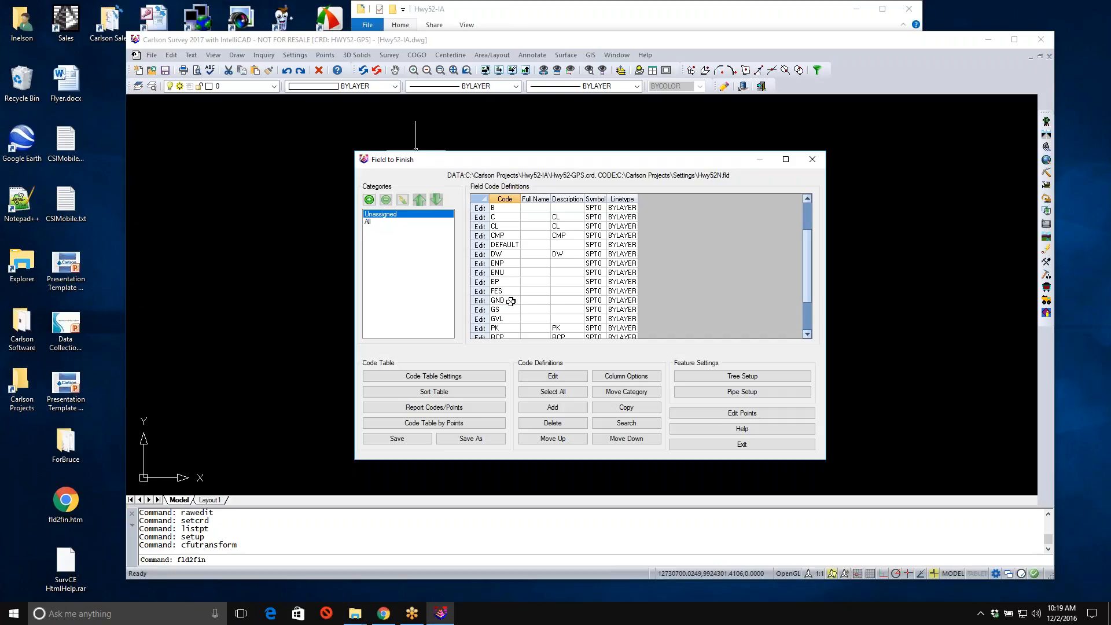
{"action": "left_click", "coordinate": [480, 300]}
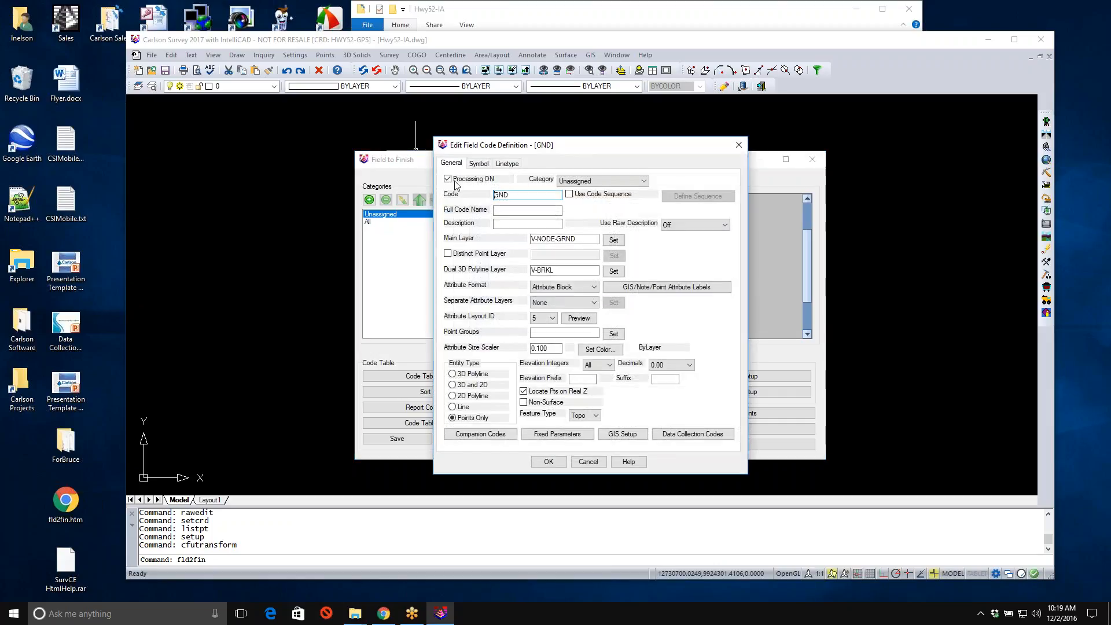
{"action": "left_click", "coordinate": [455, 181]}
{"action": "left_click", "coordinate": [547, 461]}
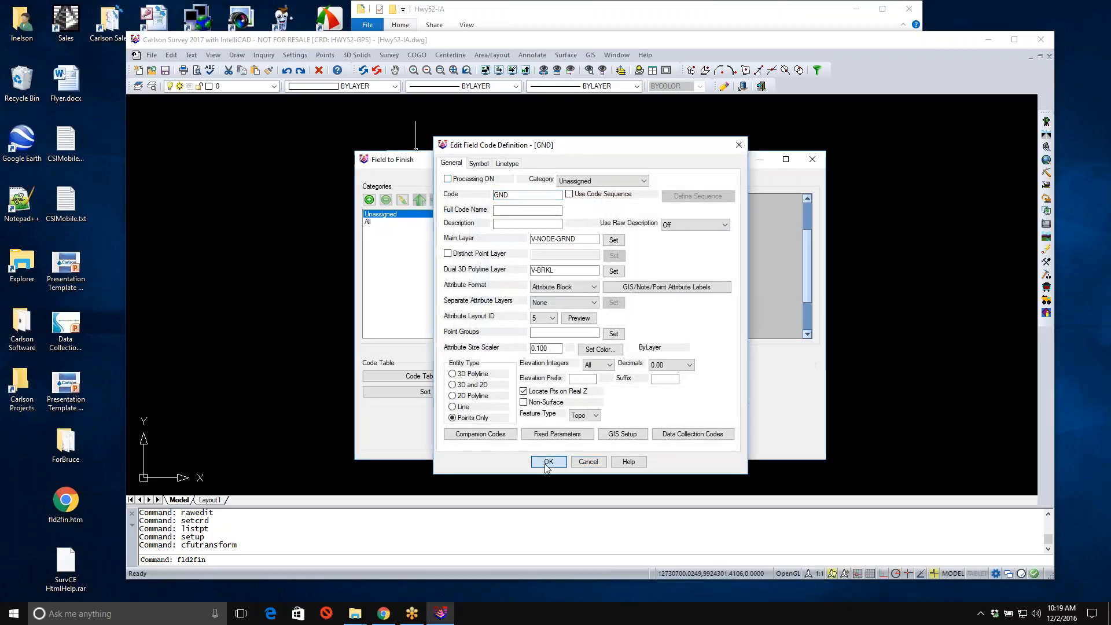
- Turn off processing for the GS field code
{"action": "left_click", "coordinate": [480, 272]}
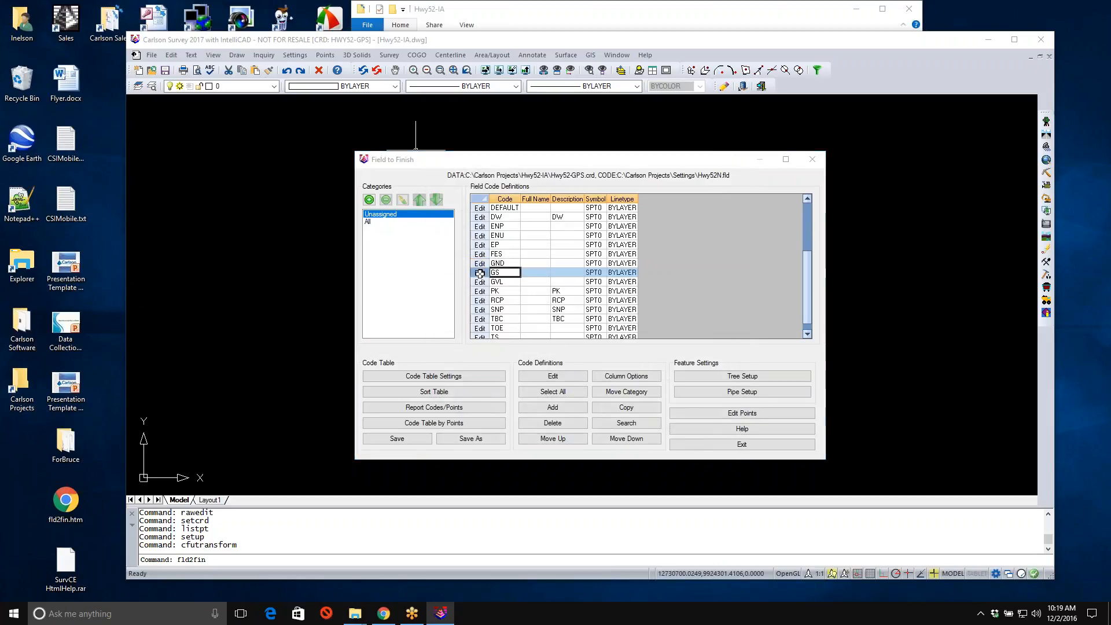
{"action": "left_click", "coordinate": [448, 179]}
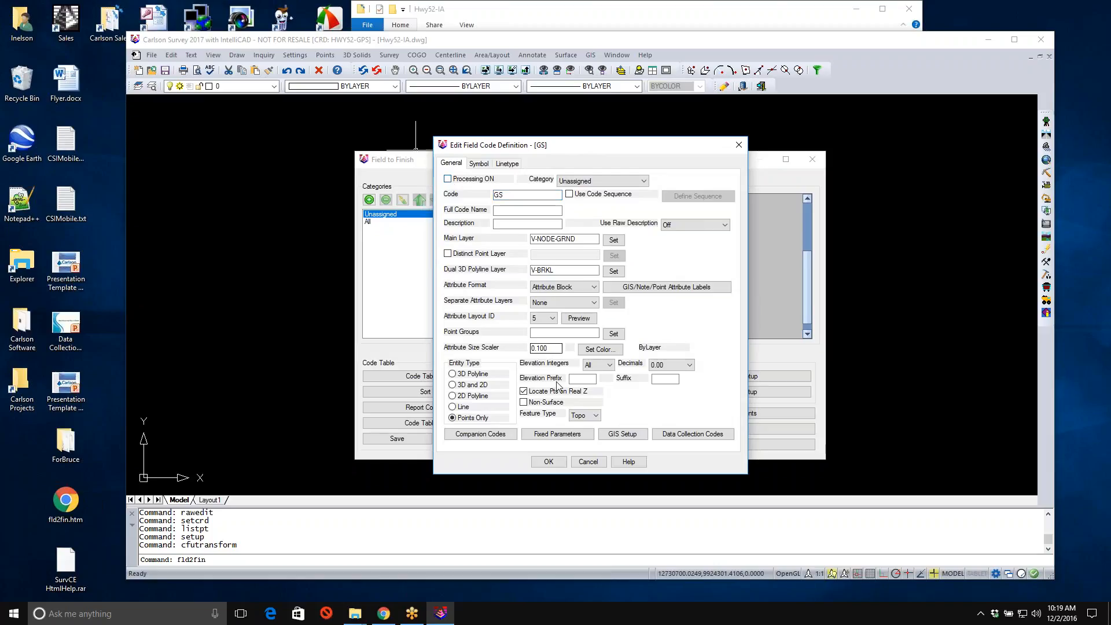
{"action": "left_click", "coordinate": [549, 461]}
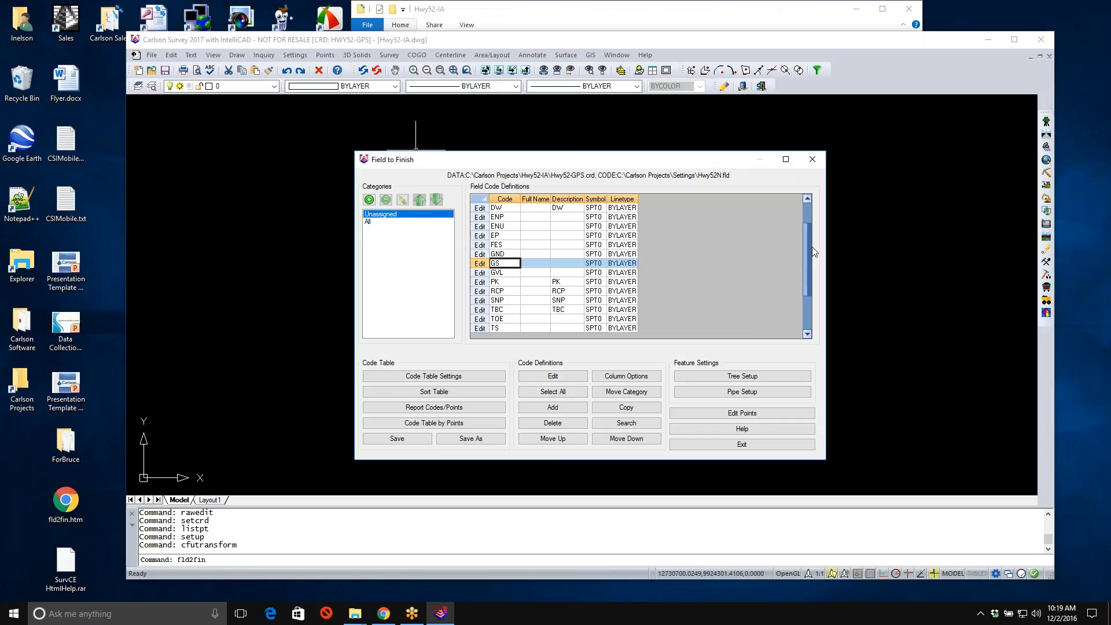
- Turn off processing for the DW field code, then exit the code table and save the changed definitions
{"action": "scroll", "coordinate": [570, 265], "scroll_direction": "up", "scroll_amount": 4}
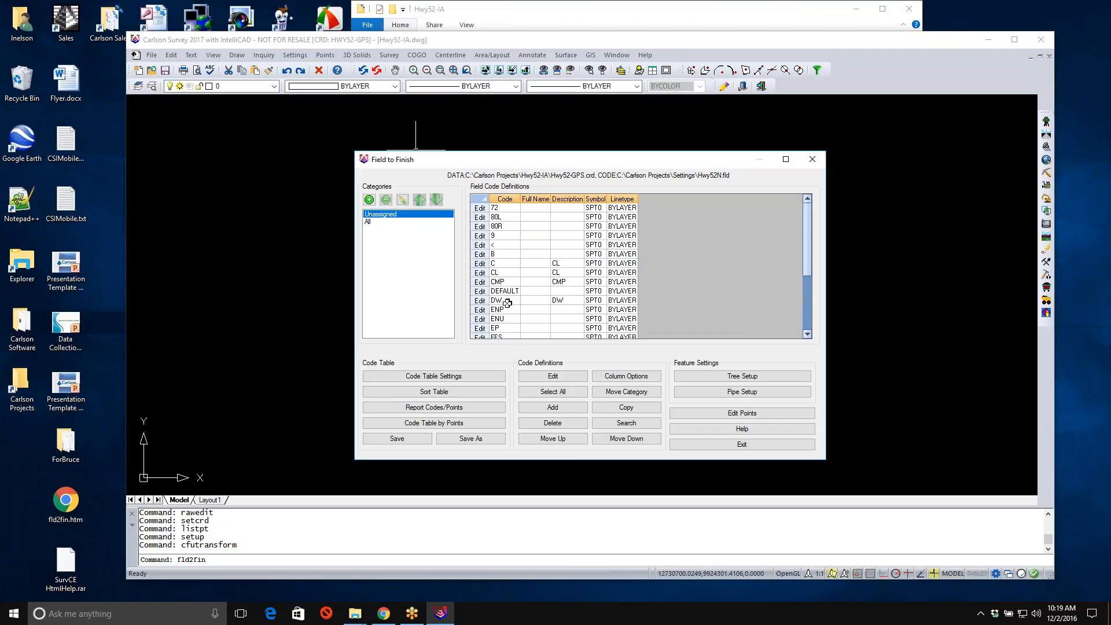
{"action": "left_click", "coordinate": [479, 301]}
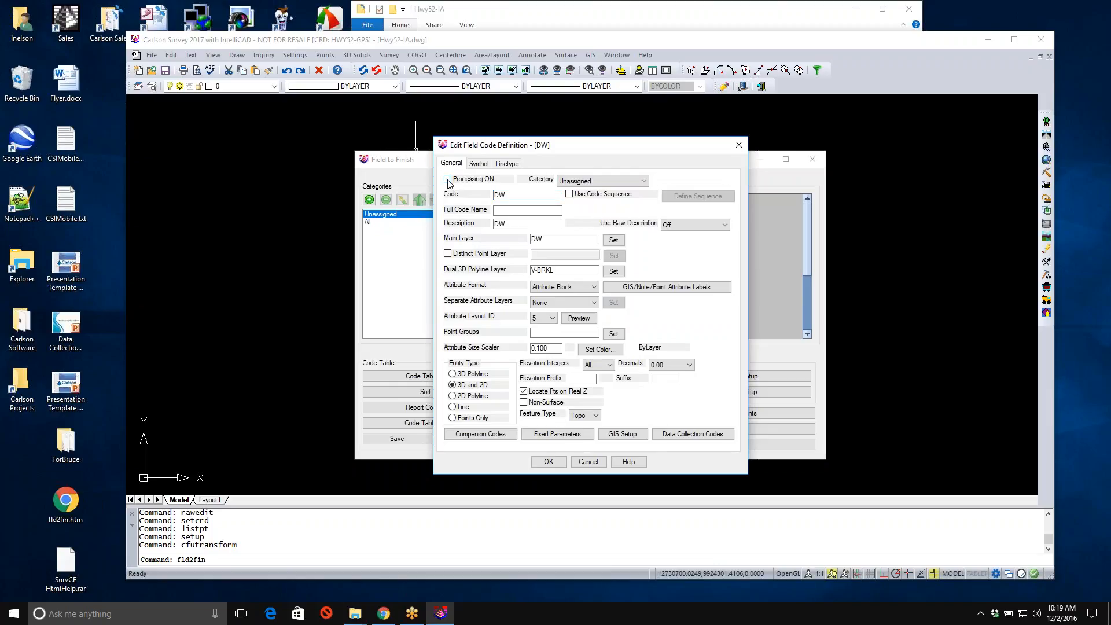
{"action": "left_click", "coordinate": [549, 461]}
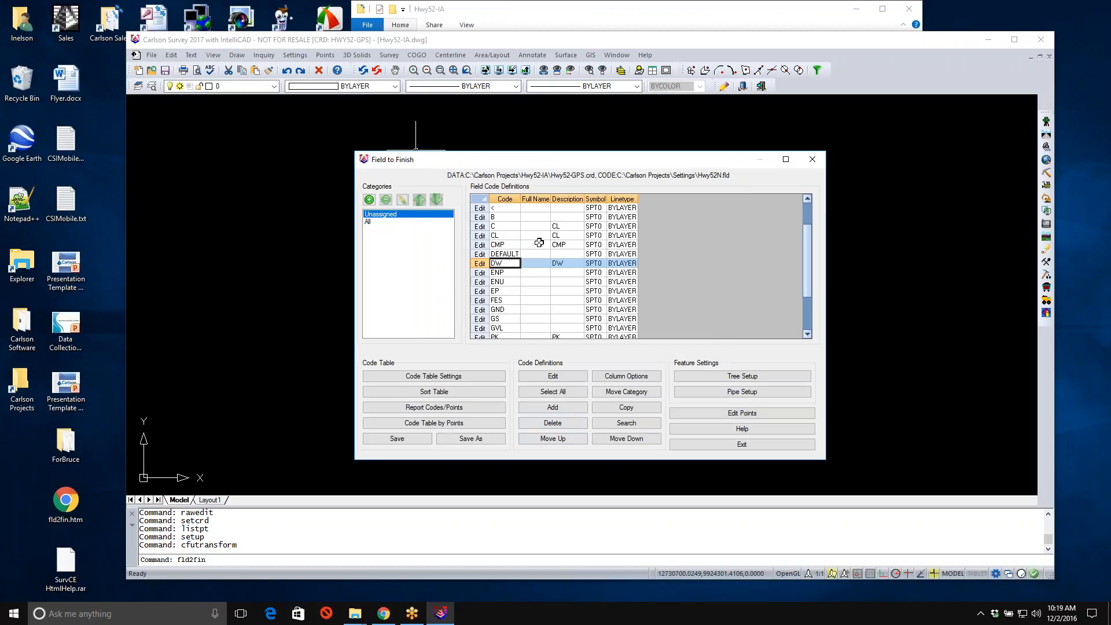
{"action": "left_click", "coordinate": [757, 448]}
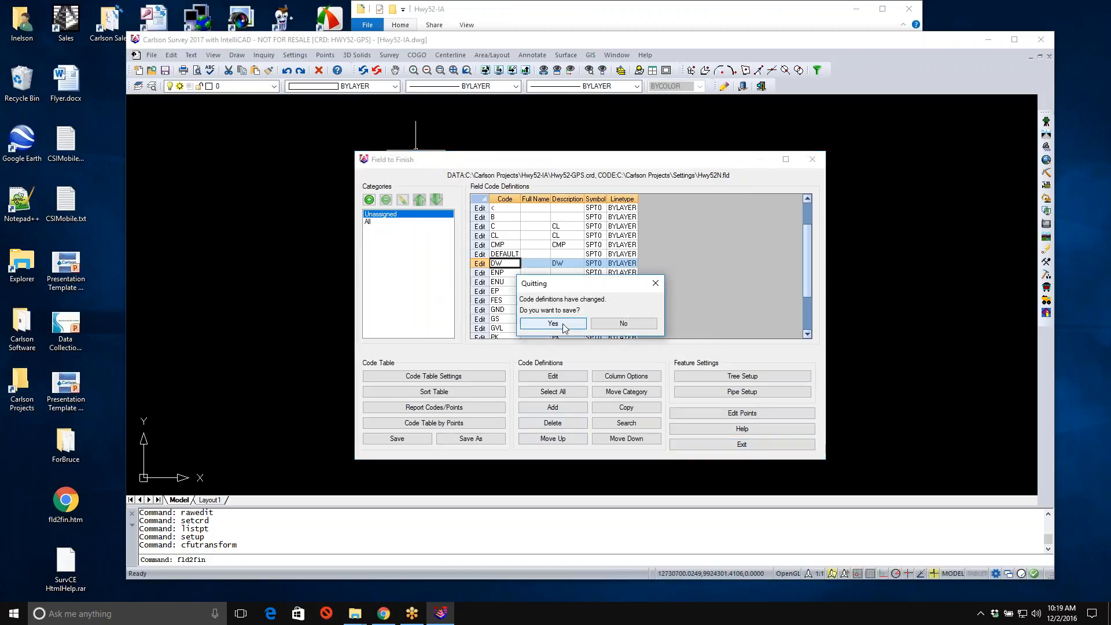
{"action": "left_click", "coordinate": [559, 323]}
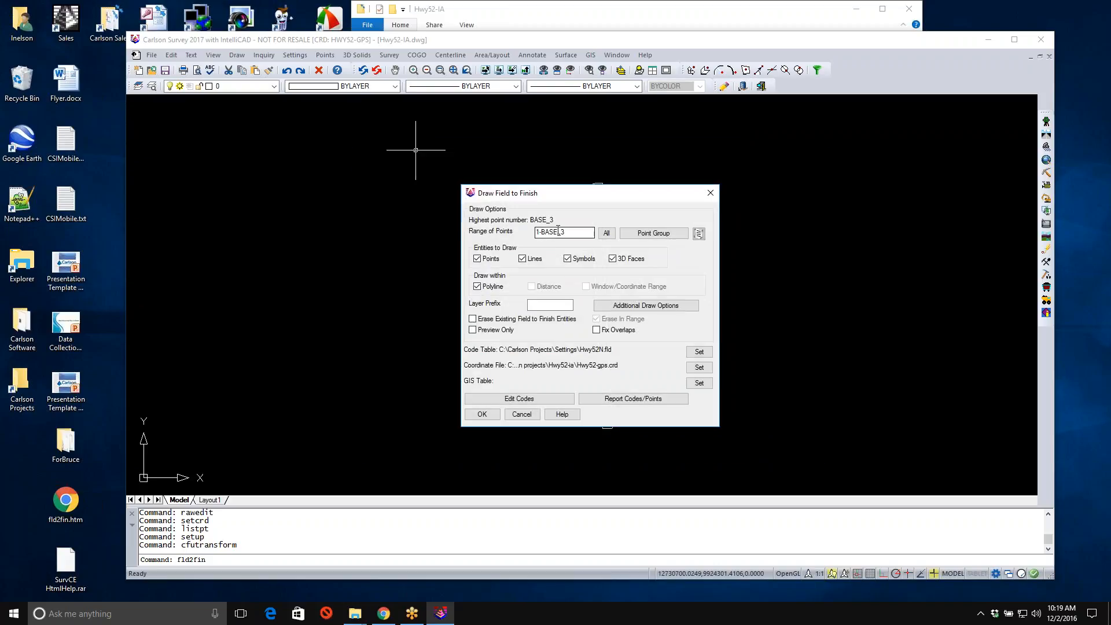
- Draw the field-to-finish entities for points 1-BASE_3 within the long closed polyline, and inspect the drawn points and linework
{"action": "left_click", "coordinate": [483, 414]}
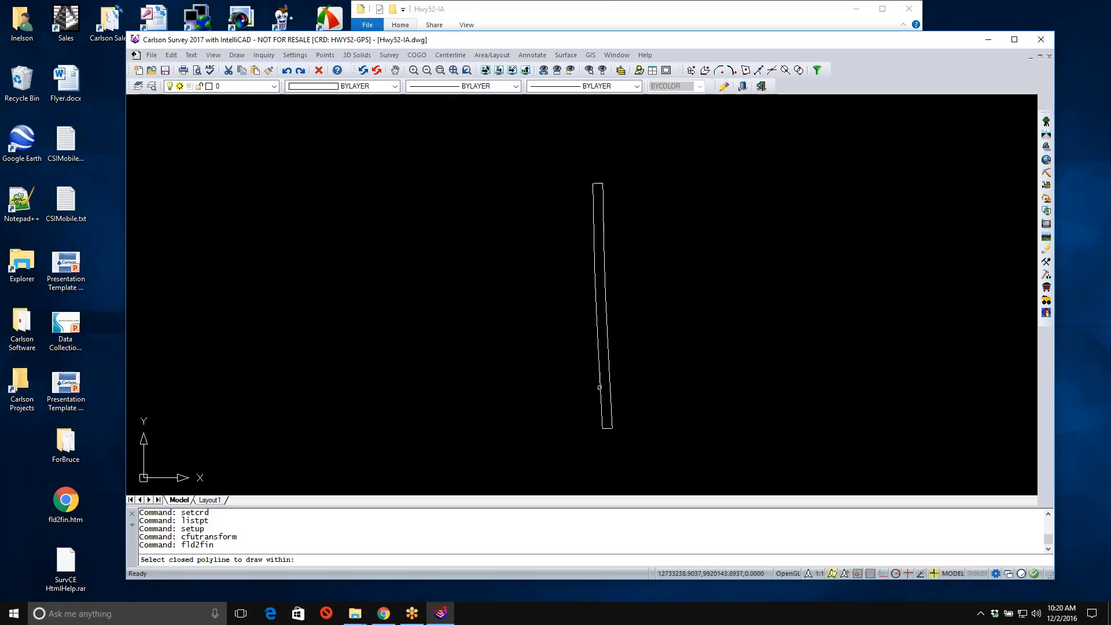
{"action": "left_click", "coordinate": [599, 387]}
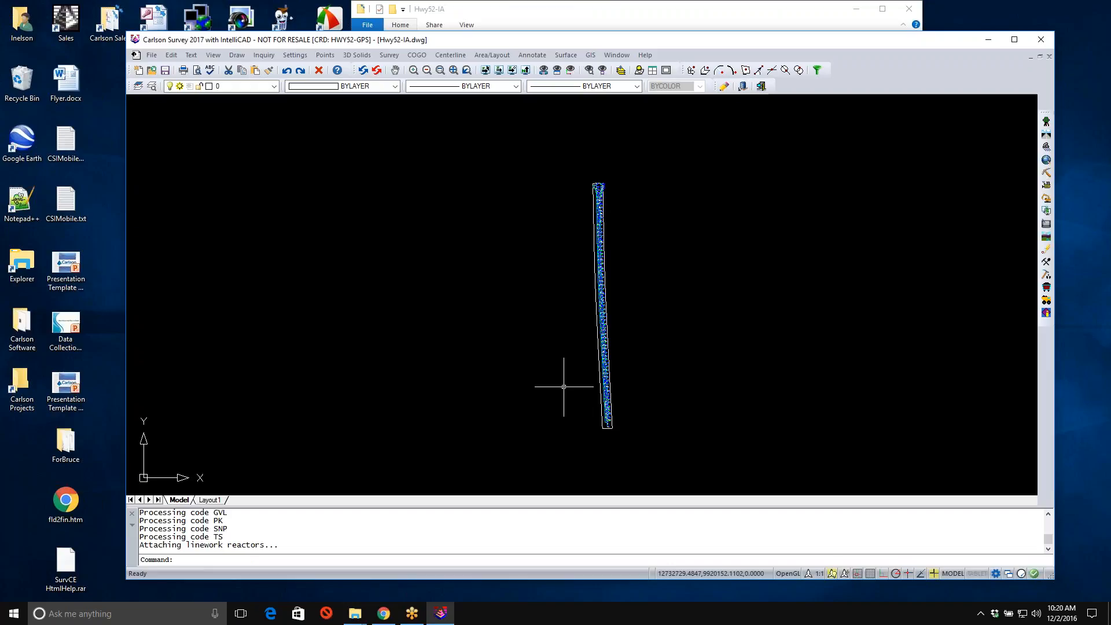
{"action": "scroll", "coordinate": [612, 441], "scroll_direction": "up", "scroll_amount": 5}
{"action": "scroll", "coordinate": [547, 391], "scroll_direction": "up", "scroll_amount": 5}
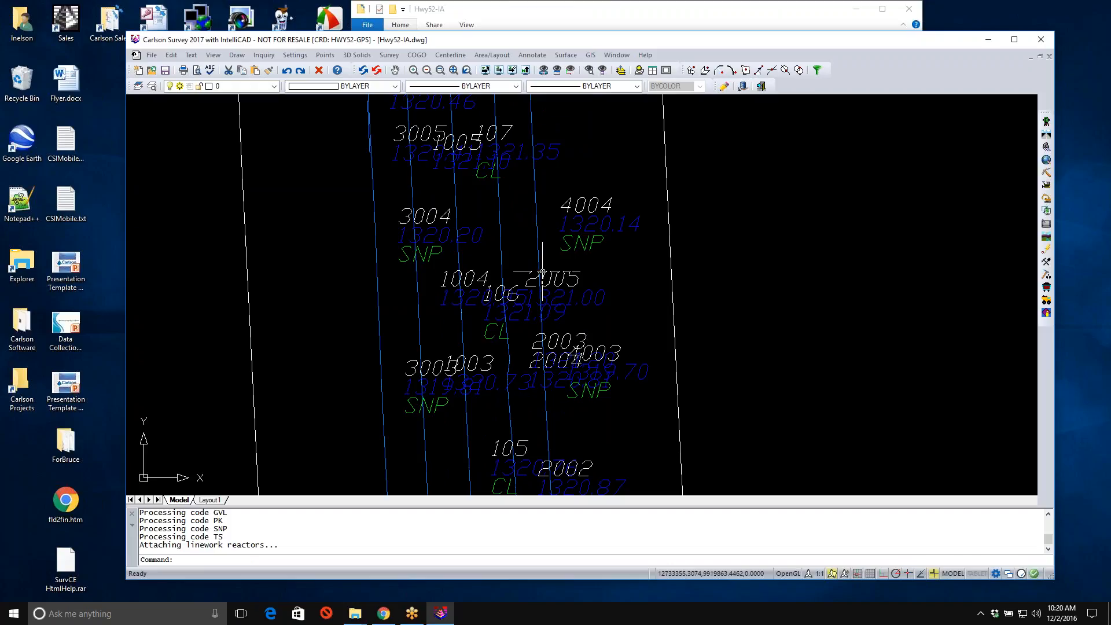
{"action": "scroll", "coordinate": [542, 272], "scroll_direction": "down", "scroll_amount": 4}
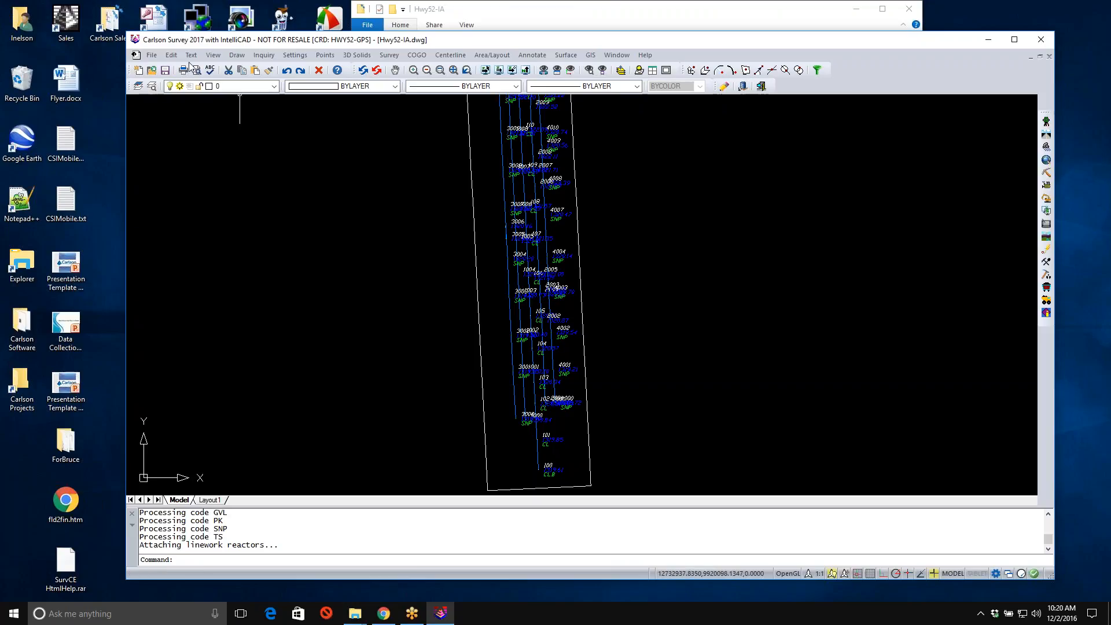
- Freeze the V-RWAY layer by picking the long closed polyline that surrounds the points
{"action": "left_click", "coordinate": [209, 55]}
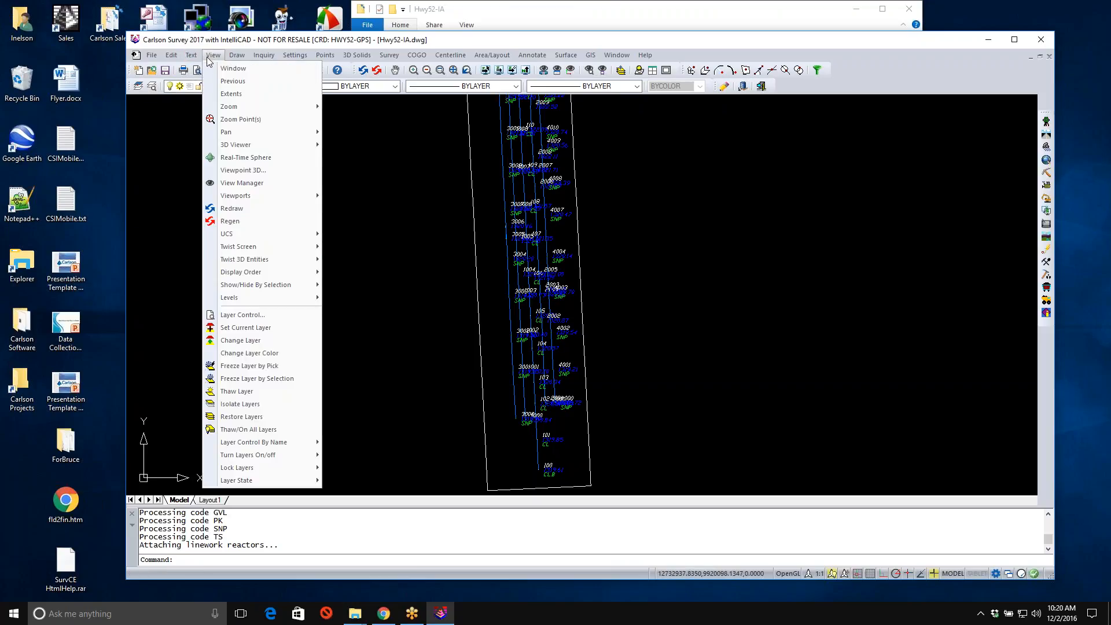
{"action": "left_click", "coordinate": [243, 366]}
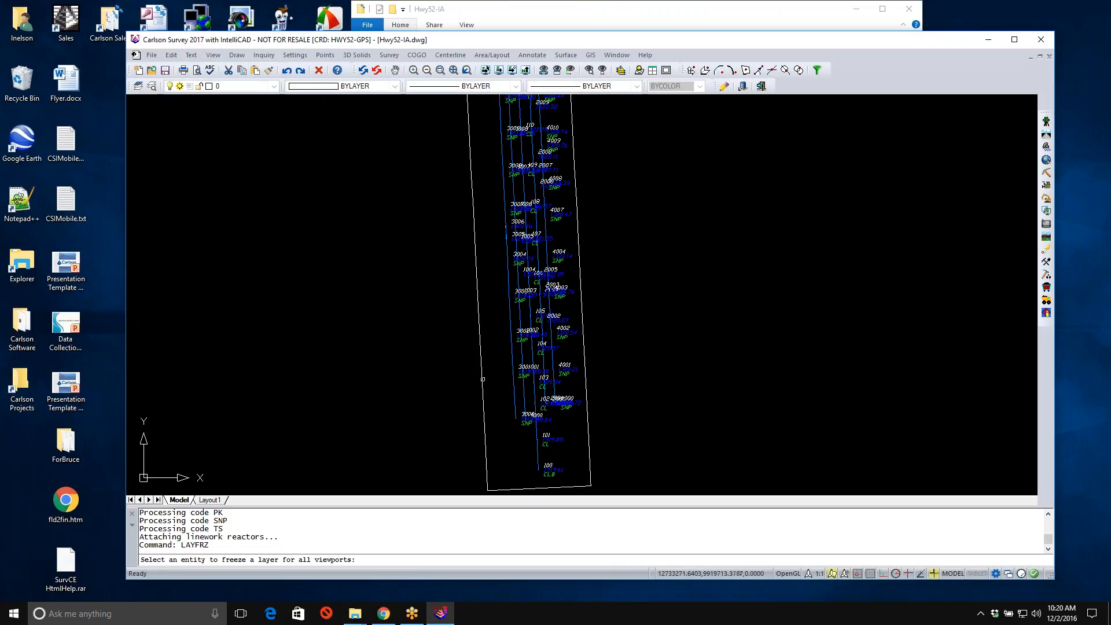
{"action": "left_click", "coordinate": [482, 379]}
{"action": "key", "text": "Return"}
- Set up Shrink-Wrap Entities with the Across Gaps method, layer V-TOPO-BNDY, High perimeter reduction and a 2D polyline
{"action": "scroll", "coordinate": [485, 365], "scroll_direction": "down", "scroll_amount": 2}
{"action": "scroll", "coordinate": [485, 364], "scroll_direction": "down", "scroll_amount": 3}
{"action": "middle_click_drag", "start_coordinate": [511, 284], "coordinate": [549, 396]}
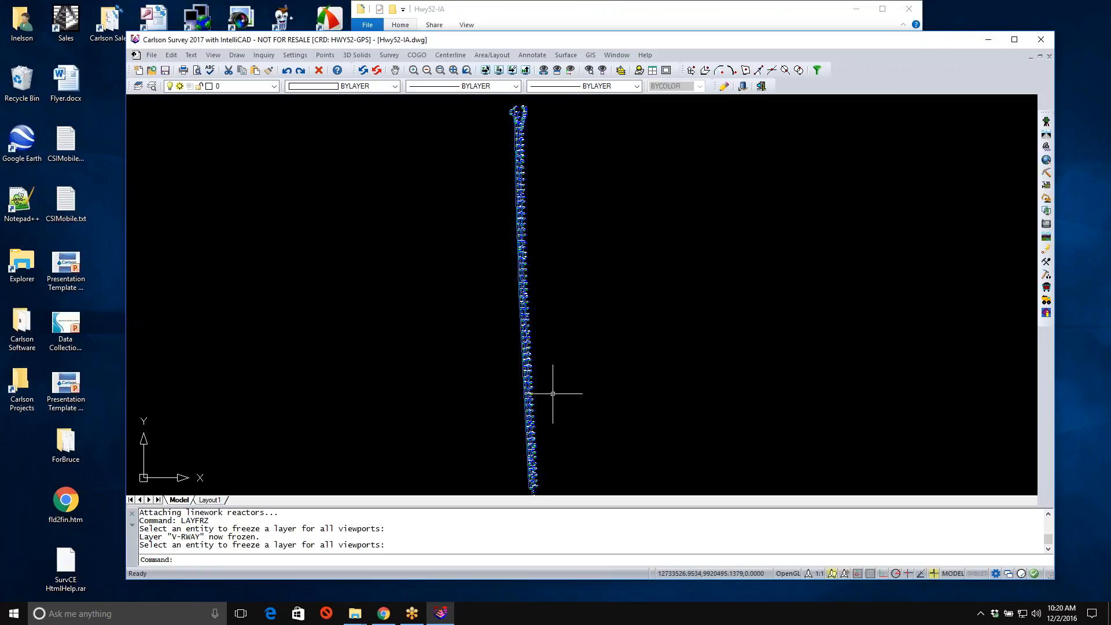
{"action": "left_click", "coordinate": [243, 56]}
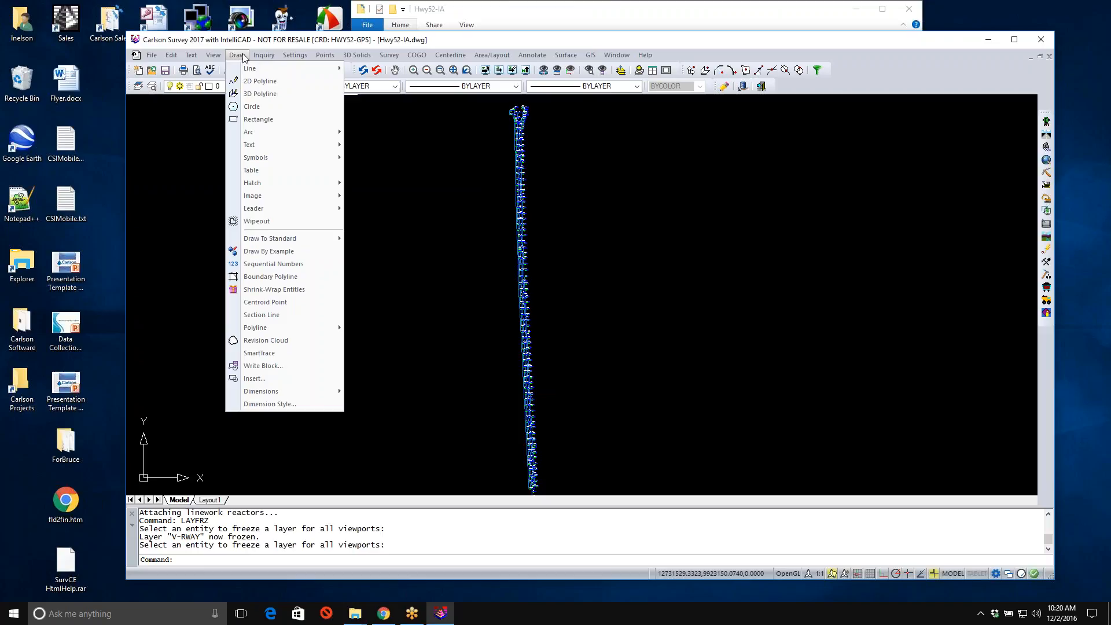
{"action": "left_click", "coordinate": [262, 289]}
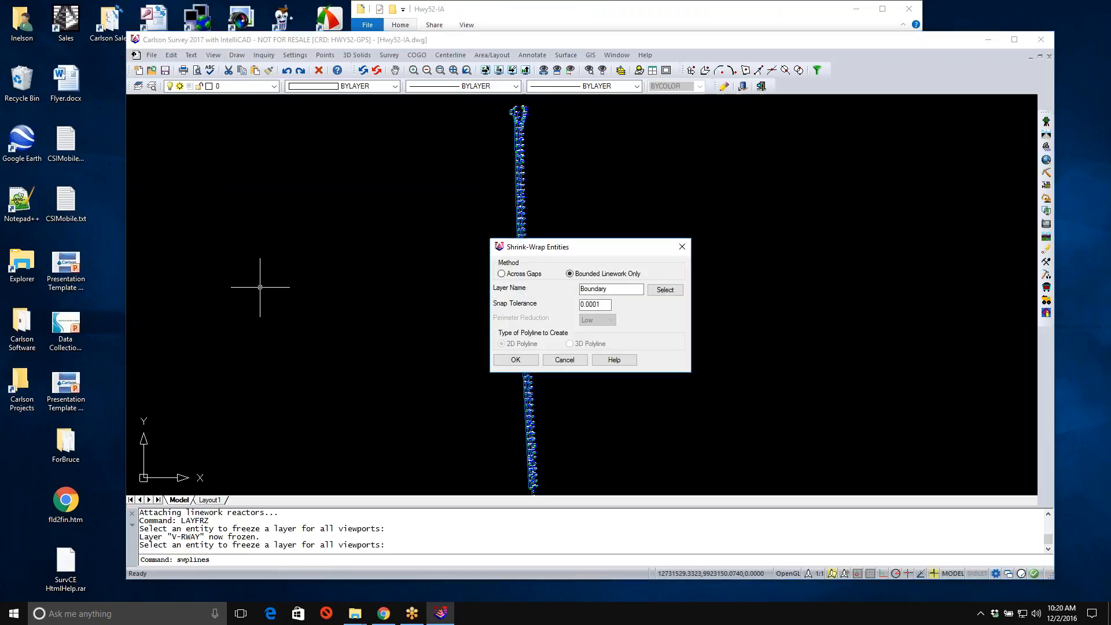
{"action": "left_click_drag", "start_coordinate": [619, 288], "coordinate": [473, 292]}
{"action": "type", "text": "V-TOPO-BNDY"}
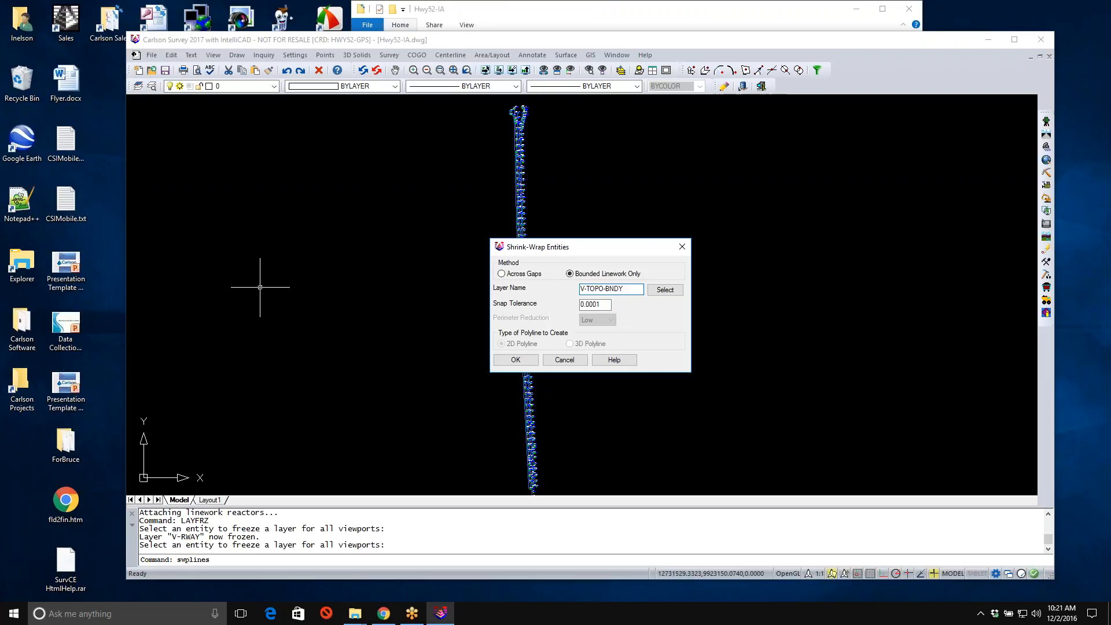
{"action": "left_click", "coordinate": [527, 275]}
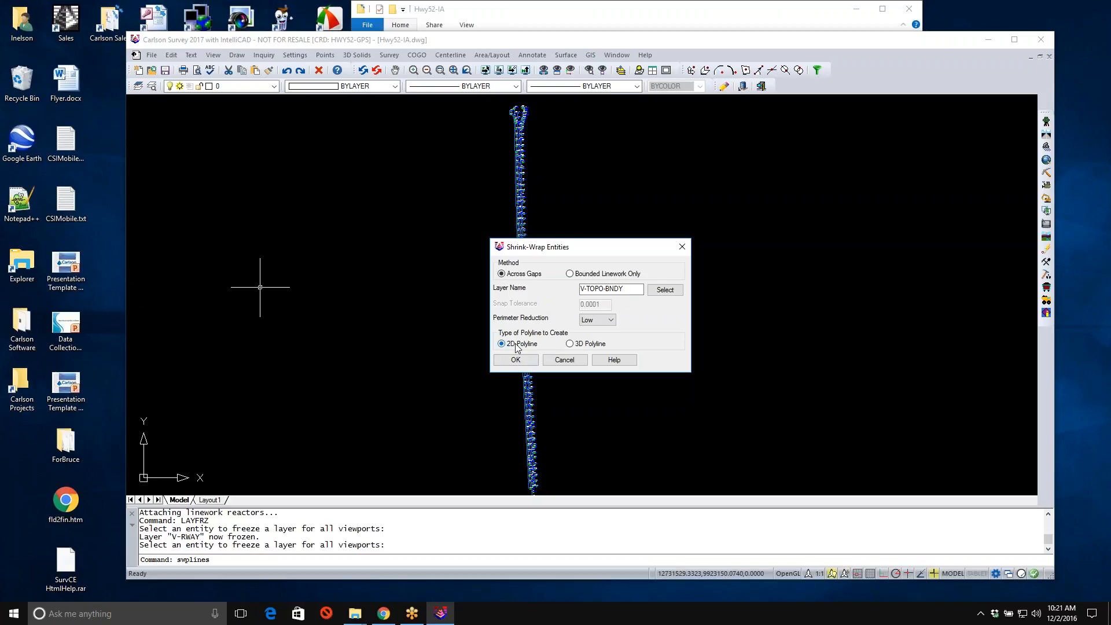
{"action": "left_click", "coordinate": [591, 322]}
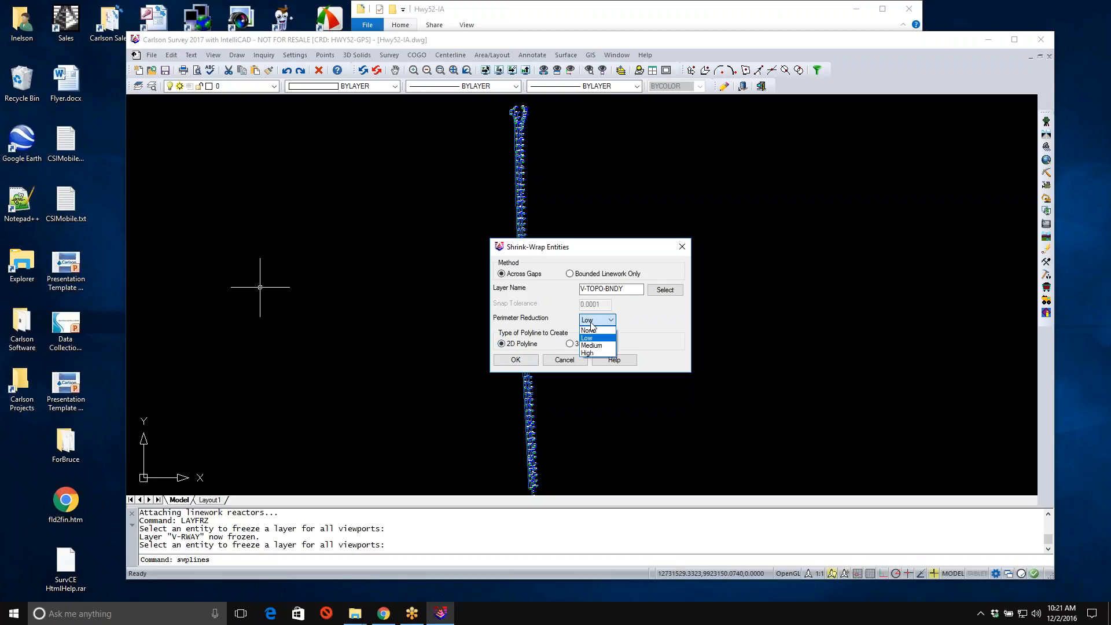
{"action": "left_click", "coordinate": [591, 353]}
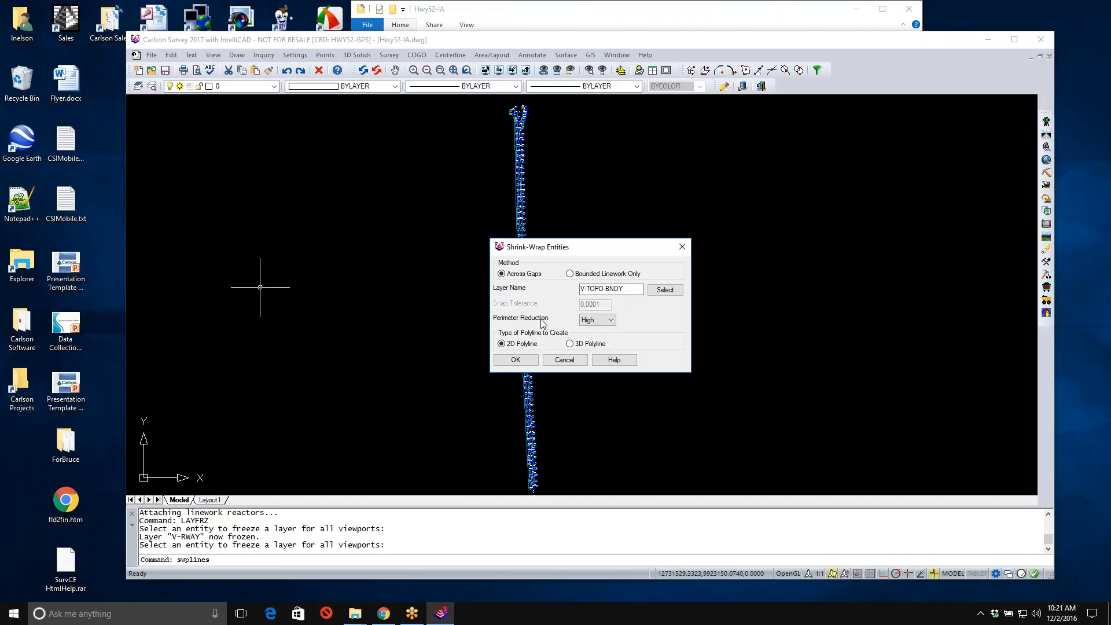
{"action": "left_click", "coordinate": [516, 360]}
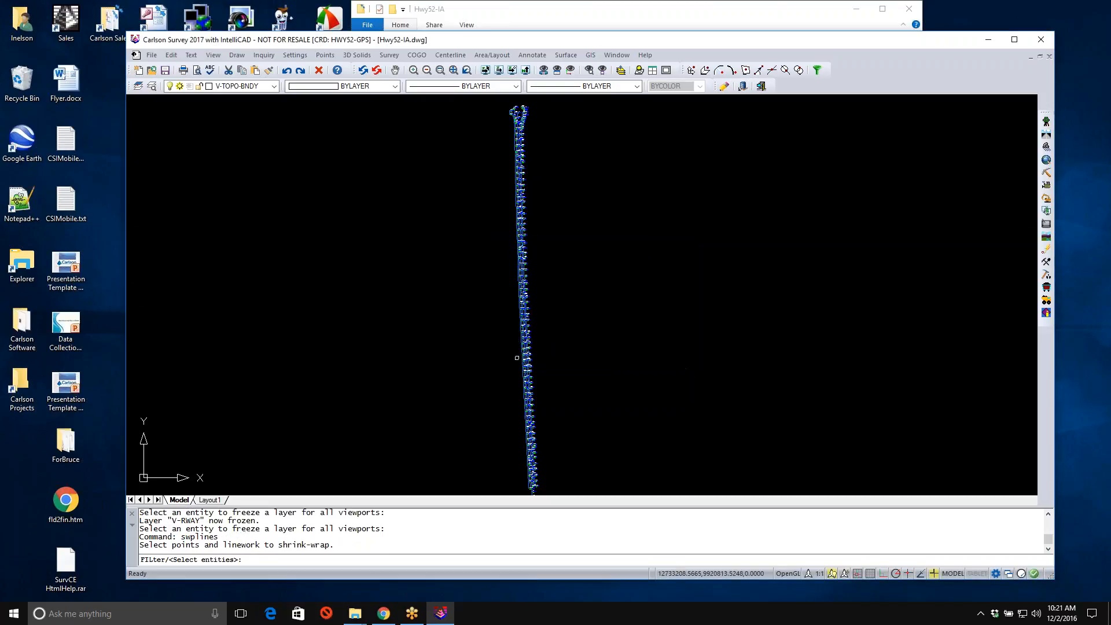
- Shrink-wrap all points and linework in the drawing, and inspect the resulting perimeter polyline
{"action": "type", "text": "all"}
{"action": "key", "text": "Return"}
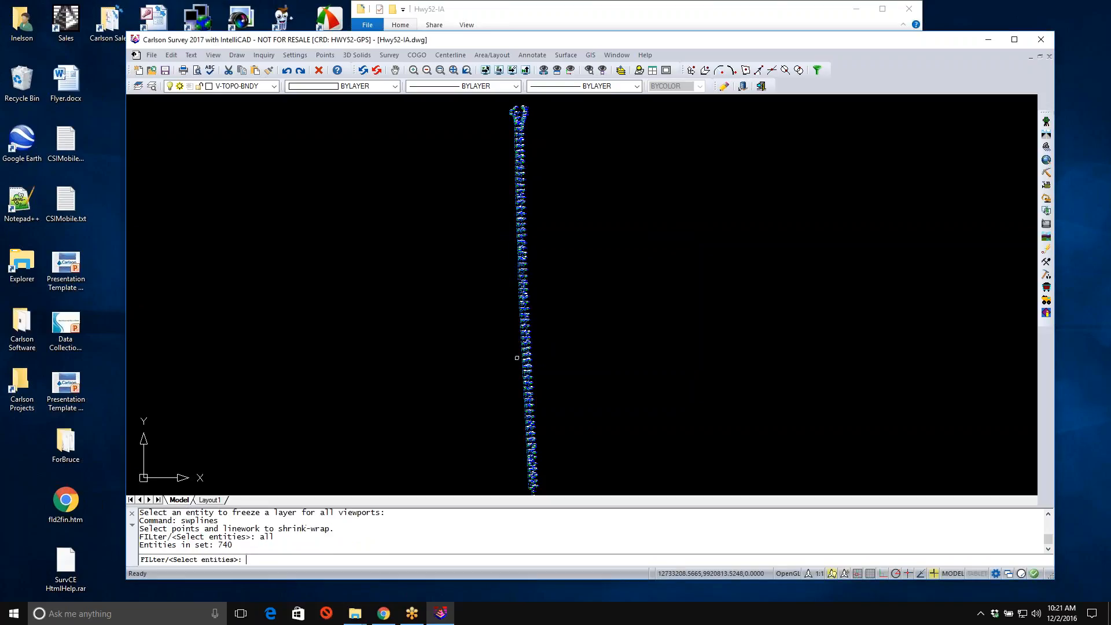
{"action": "key", "text": "Return"}
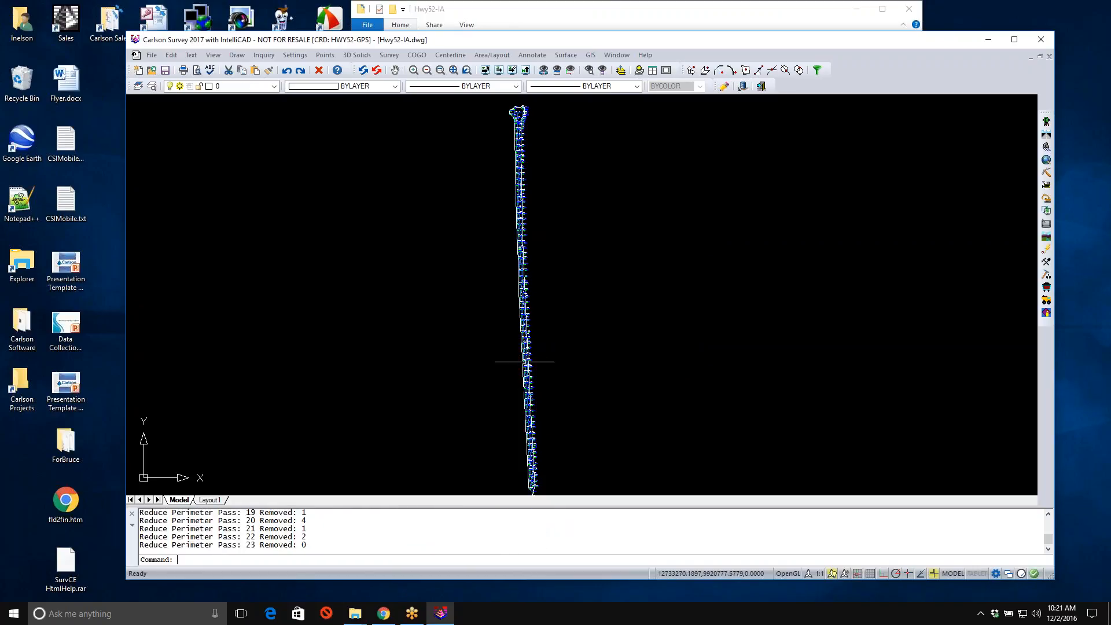
{"action": "scroll", "coordinate": [525, 362], "scroll_direction": "up", "scroll_amount": 5}
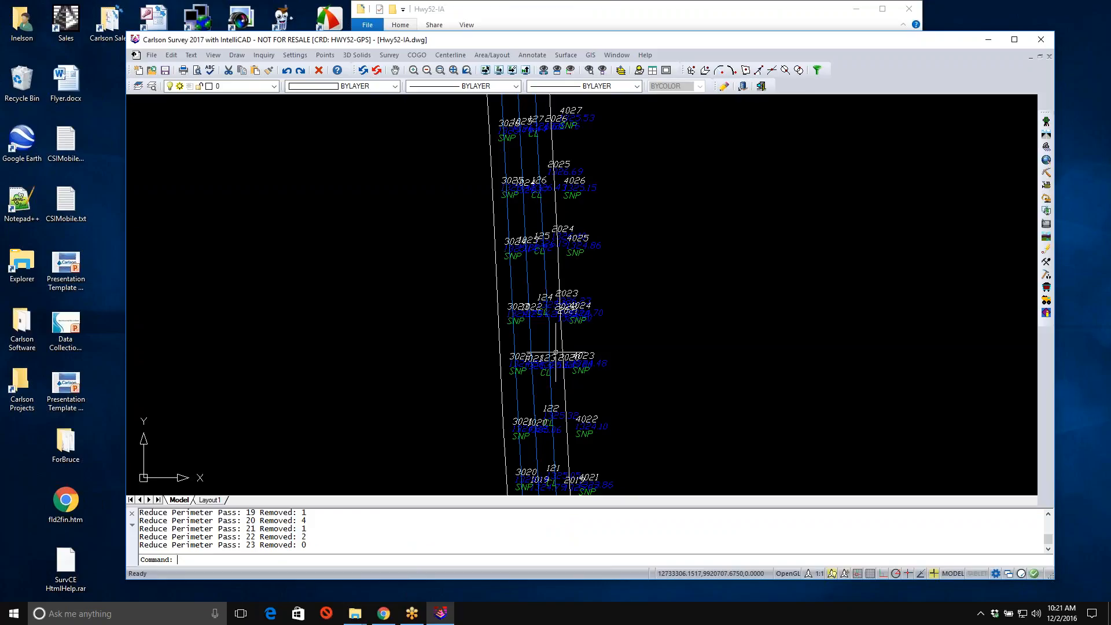
{"action": "scroll", "coordinate": [555, 352], "scroll_direction": "down", "scroll_amount": 3}
{"action": "scroll", "coordinate": [557, 347], "scroll_direction": "down", "scroll_amount": 2}
{"action": "scroll", "coordinate": [560, 343], "scroll_direction": "down", "scroll_amount": 1}
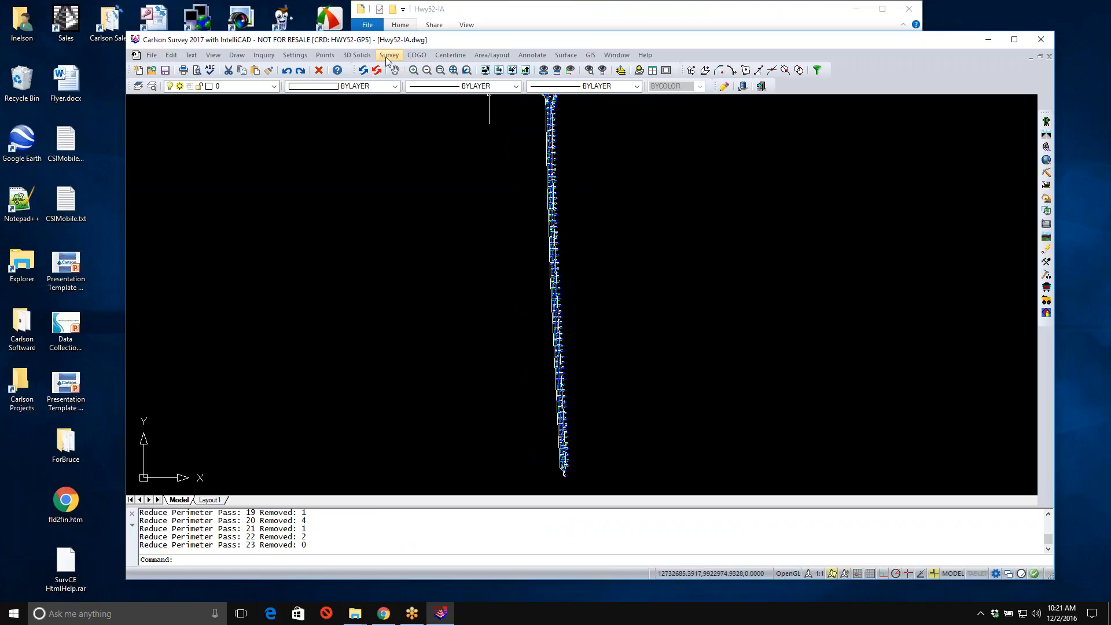
- Start Triangulate & Contour and set the triangulation file to write as Hwy52-IA-GPS.tin in the Hwy52-IA project folder
{"action": "left_click", "coordinate": [561, 55]}
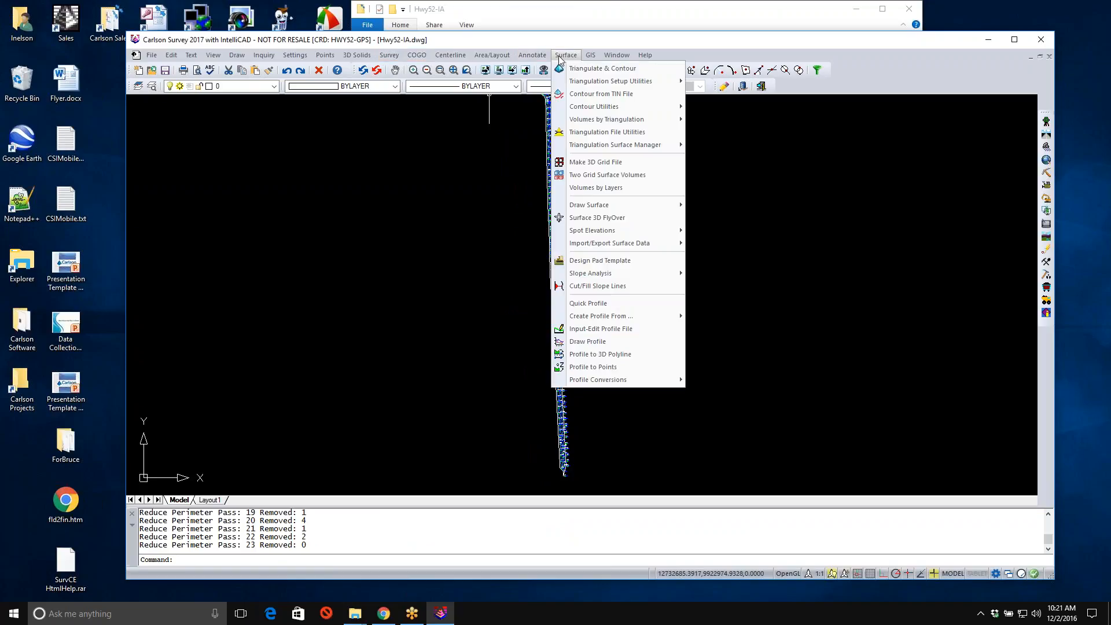
{"action": "left_click", "coordinate": [575, 69]}
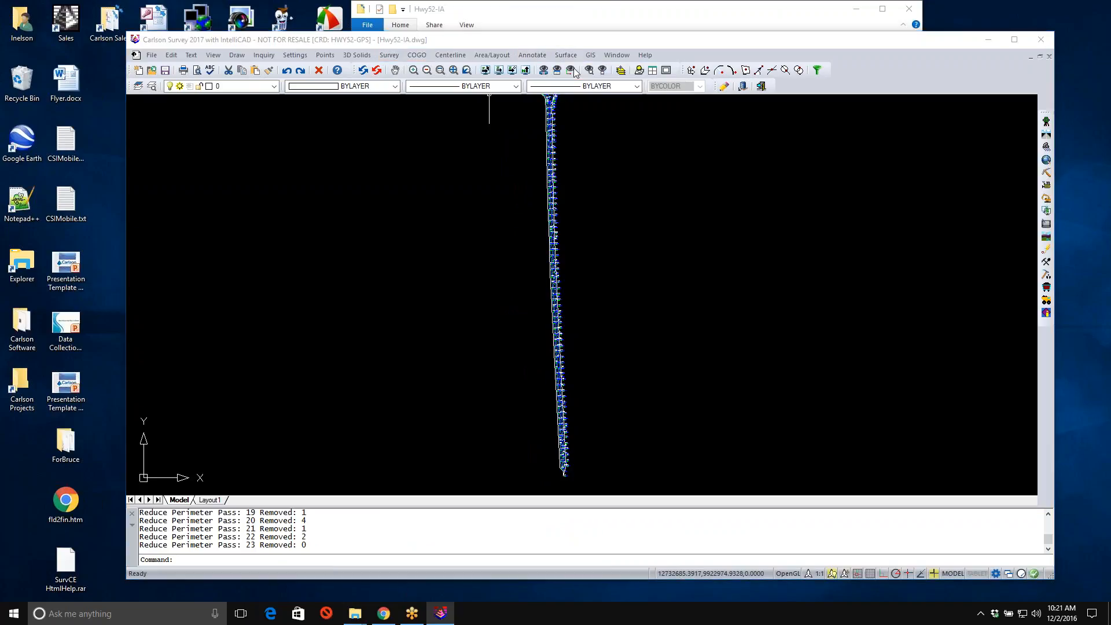
{"action": "left_click", "coordinate": [467, 163]}
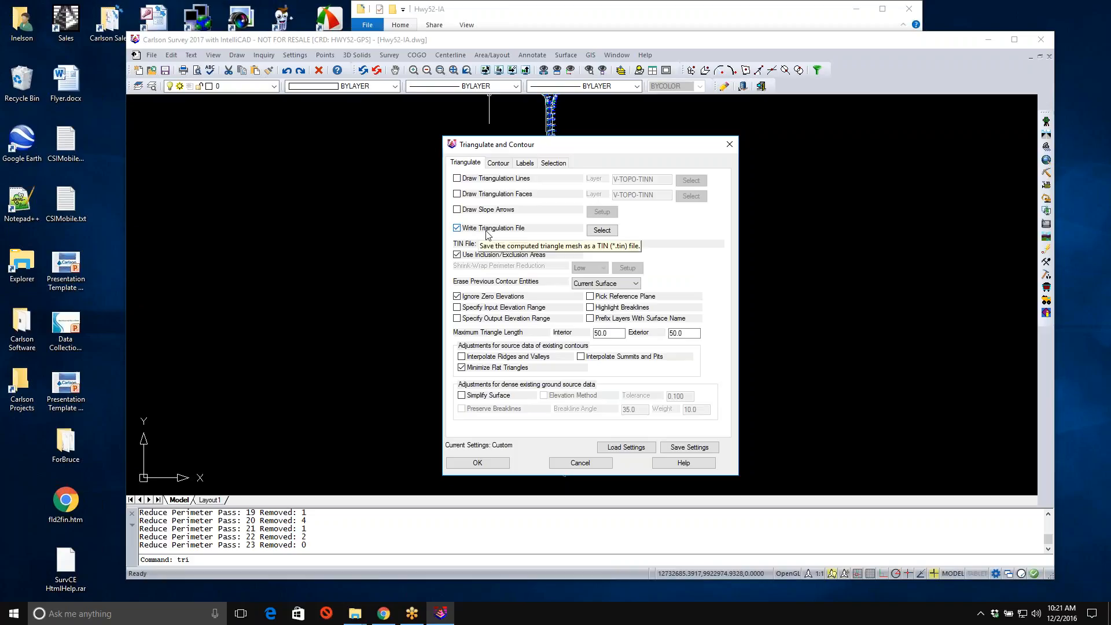
{"action": "left_click", "coordinate": [601, 230]}
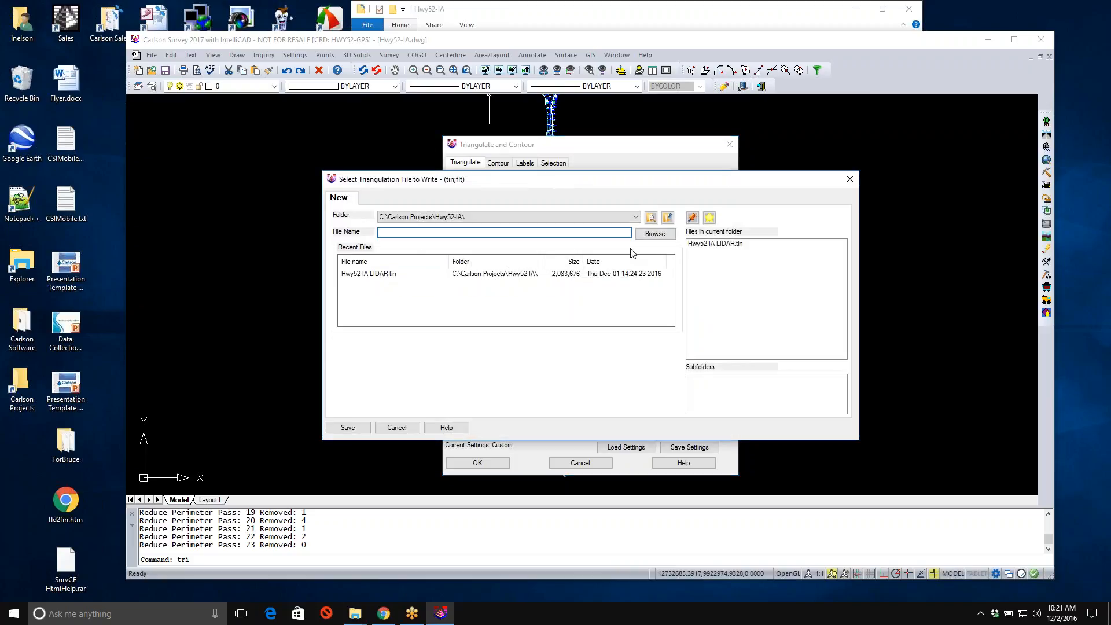
{"action": "left_click", "coordinate": [712, 245]}
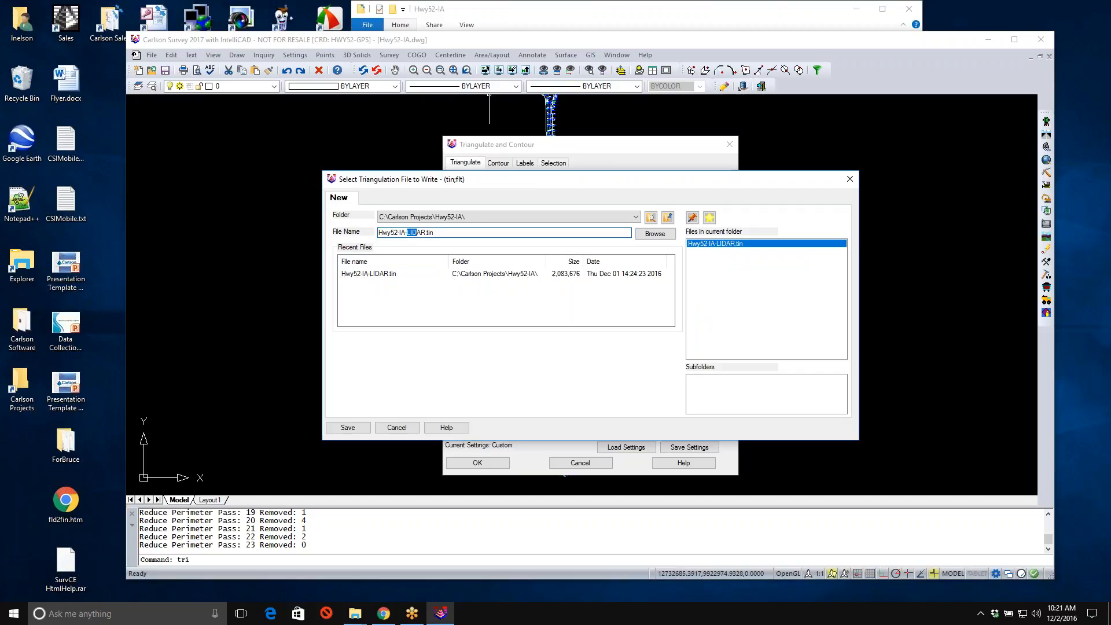
{"action": "type", "text": "GPS"}
{"action": "left_click", "coordinate": [346, 428]}
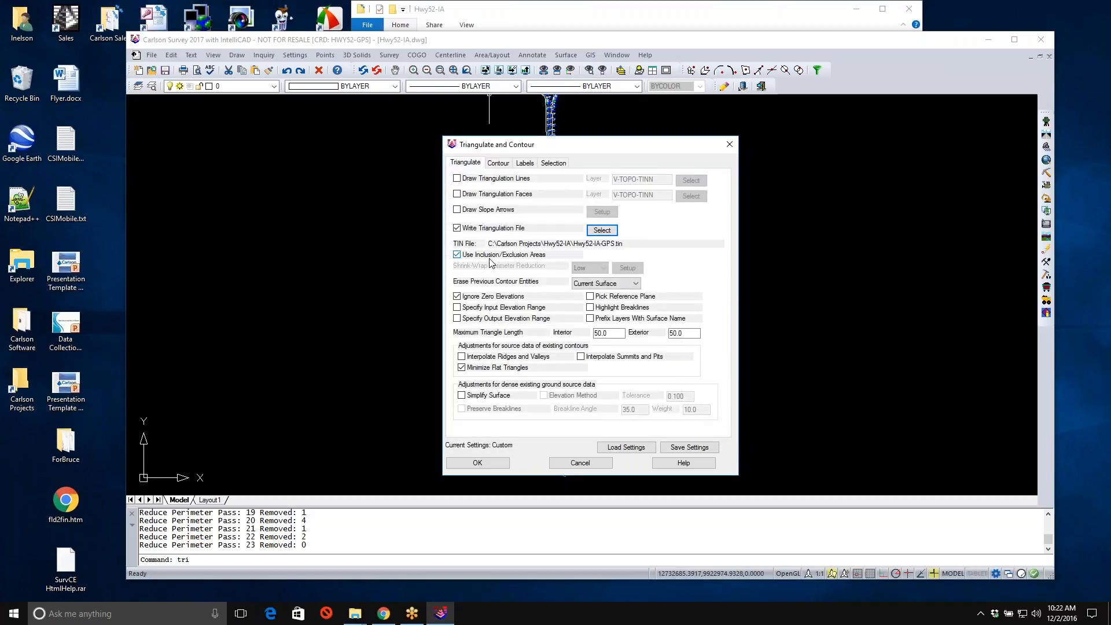
- Review the contour settings, turn off Specify Selection Options and accept the triangulation settings
{"action": "left_click", "coordinate": [498, 164]}
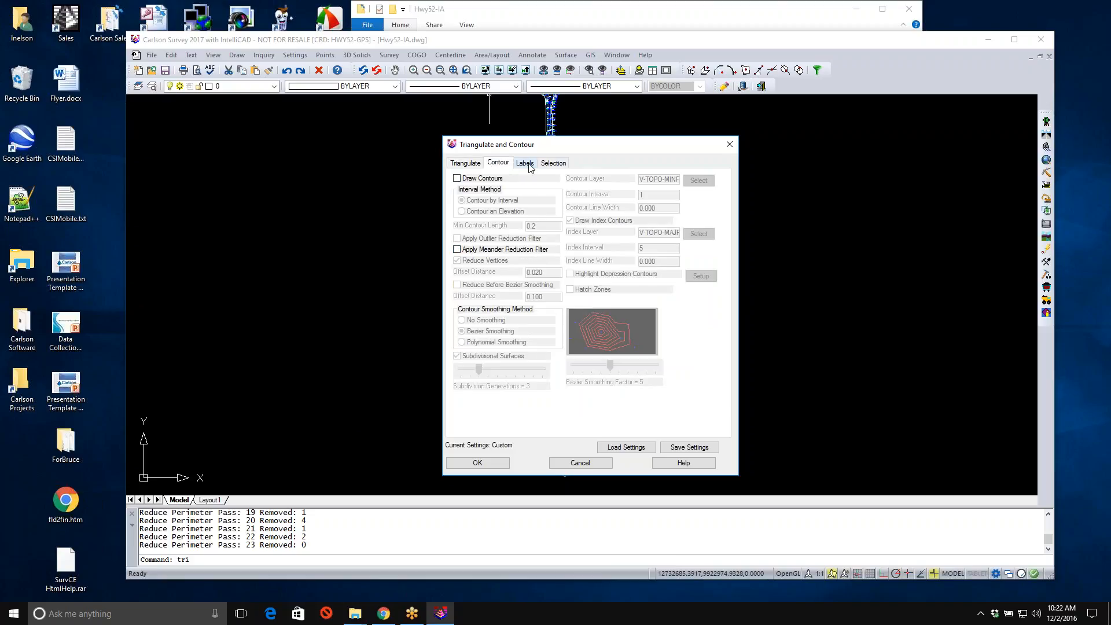
{"action": "left_click", "coordinate": [553, 163]}
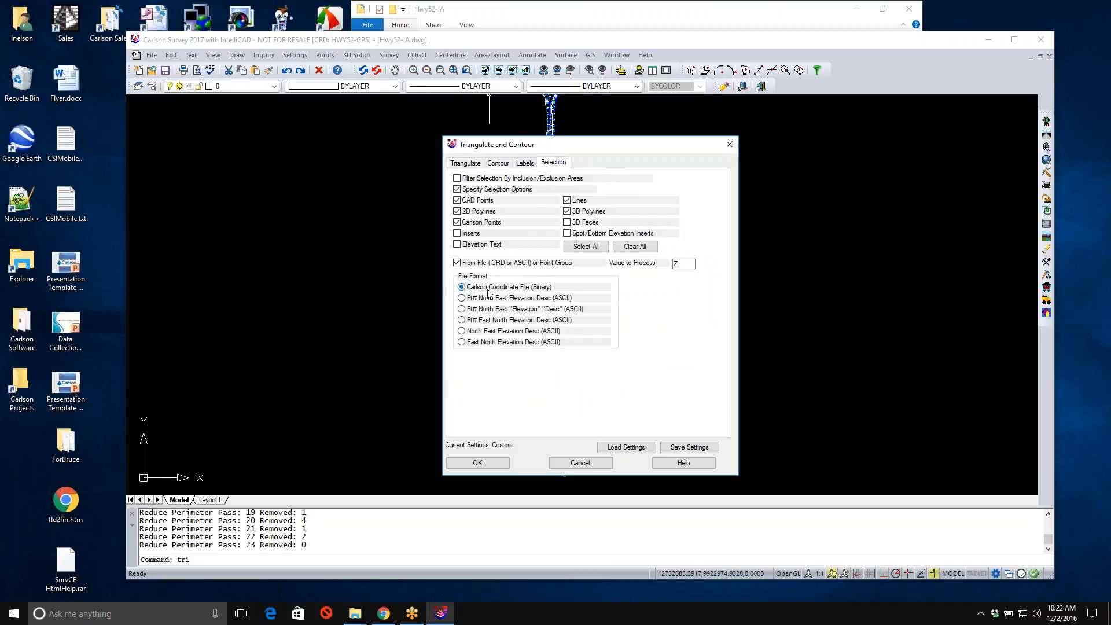
{"action": "left_click", "coordinate": [495, 191]}
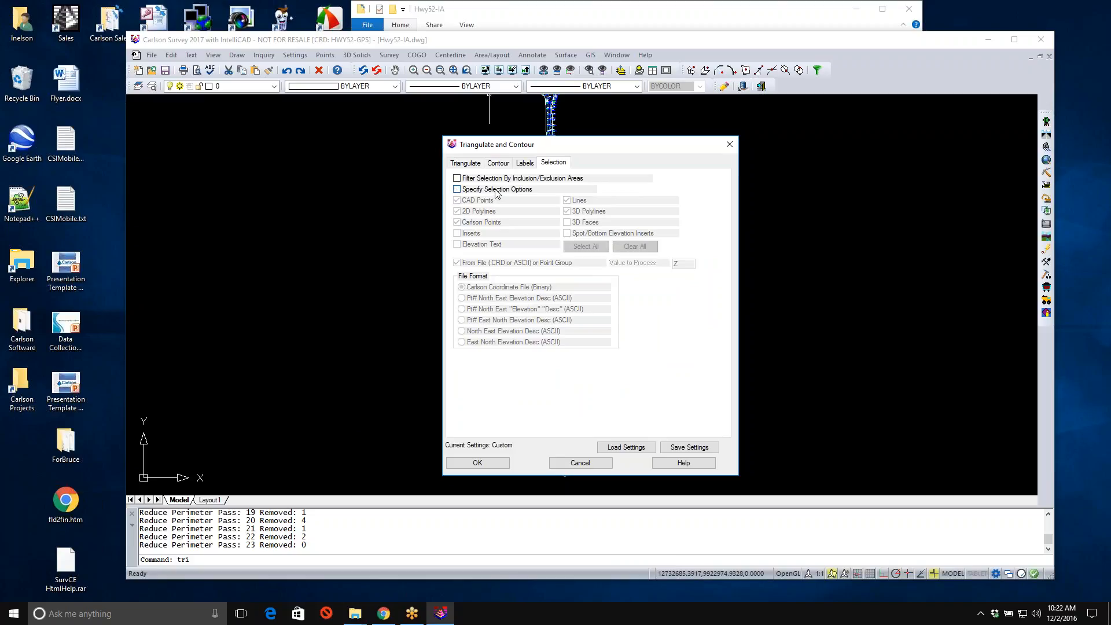
{"action": "left_click", "coordinate": [496, 465]}
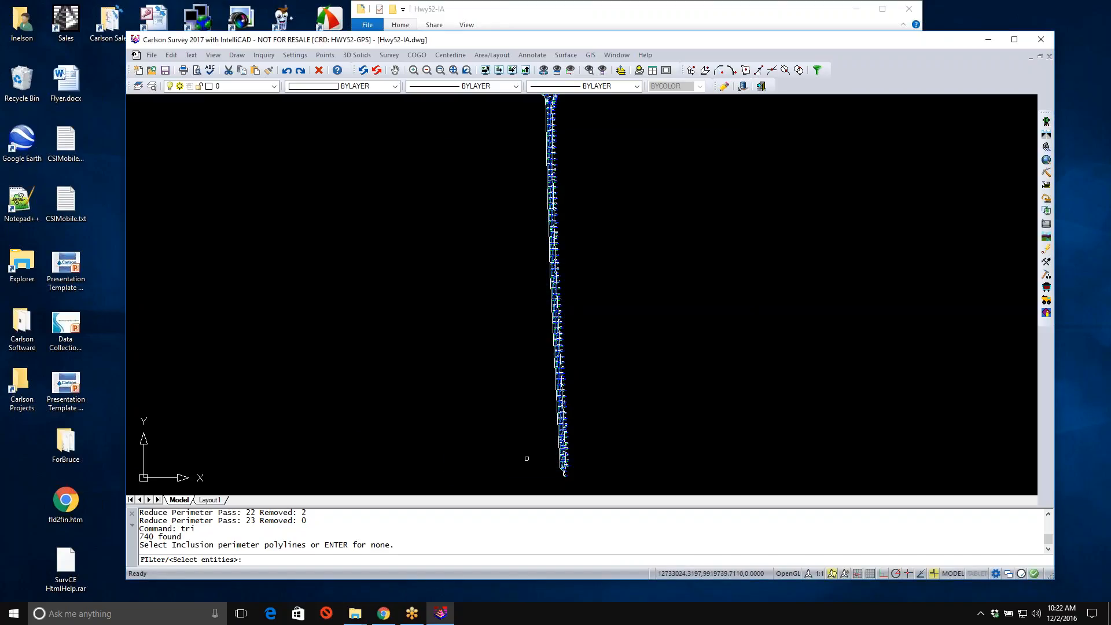
- Use the shrink-wrapped perimeter polyline as the inclusion area, with no exclusion perimeter
{"action": "scroll", "coordinate": [585, 441], "scroll_direction": "up", "scroll_amount": 5}
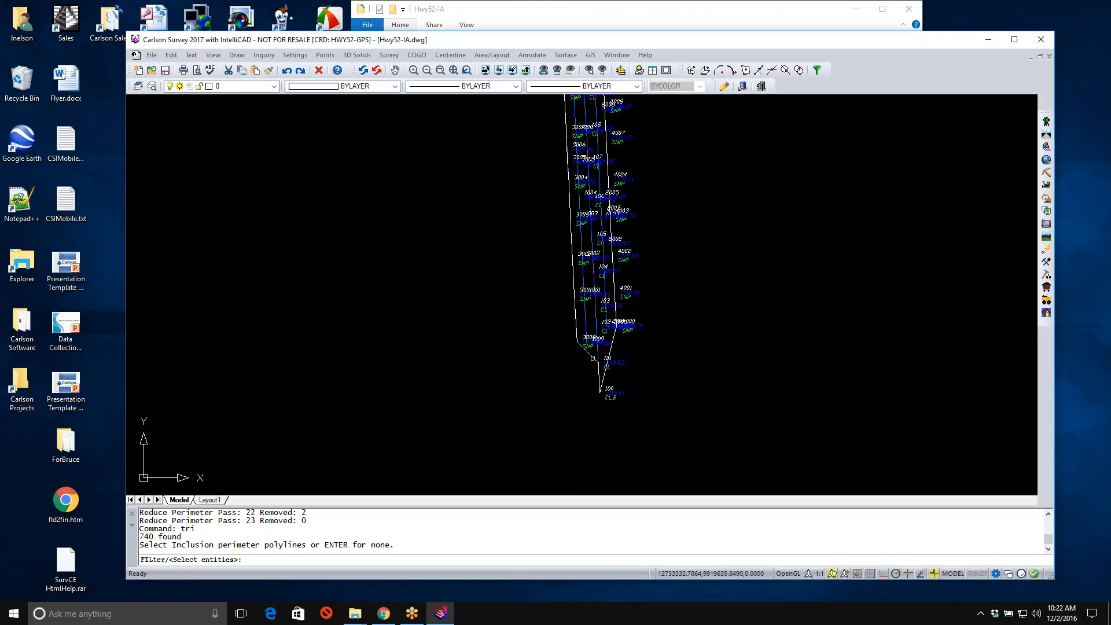
{"action": "left_click", "coordinate": [592, 358]}
{"action": "key", "text": "Return"}
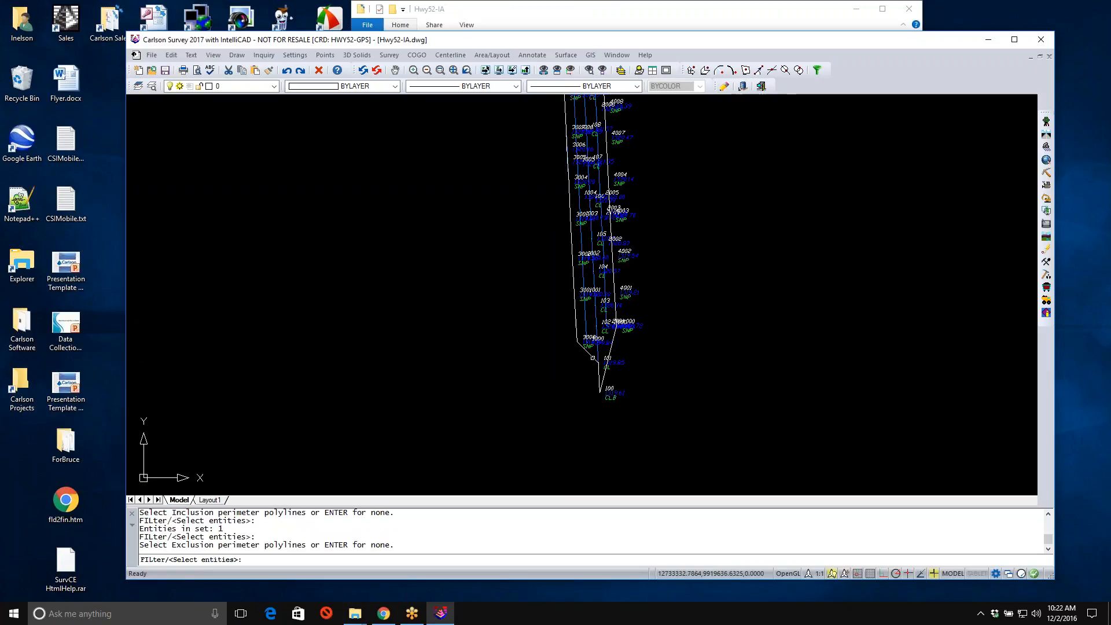
{"action": "key", "text": "Return"}
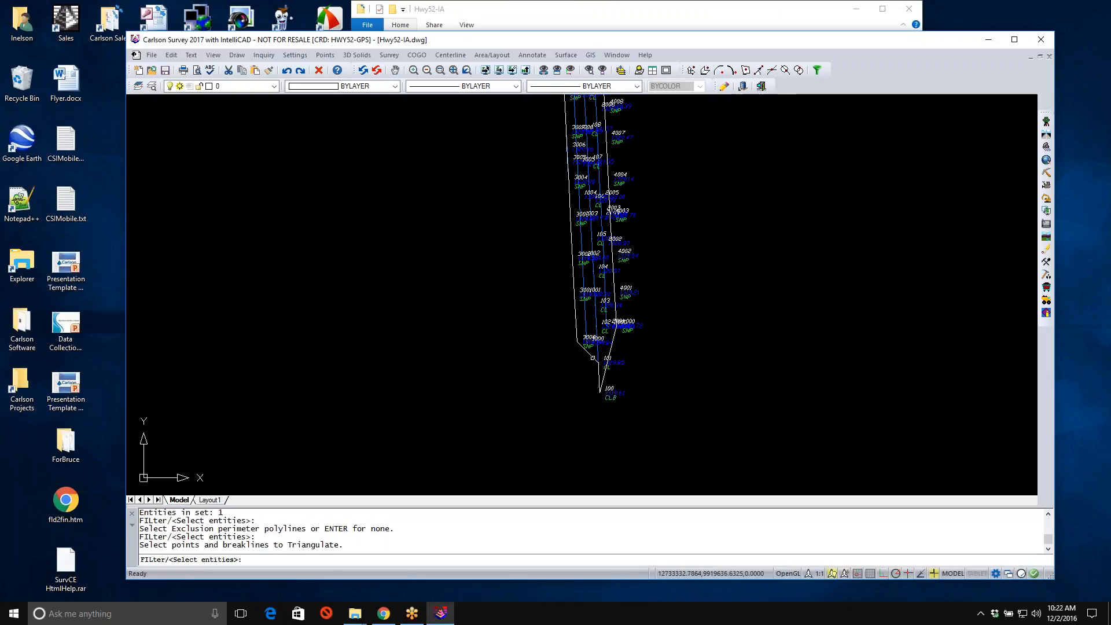
- Triangulate all points and breaklines in the drawing and write the surface file
{"action": "scroll", "coordinate": [463, 363], "scroll_direction": "down", "scroll_amount": 3}
{"action": "middle_click_drag", "start_coordinate": [460, 361], "coordinate": [467, 408]}
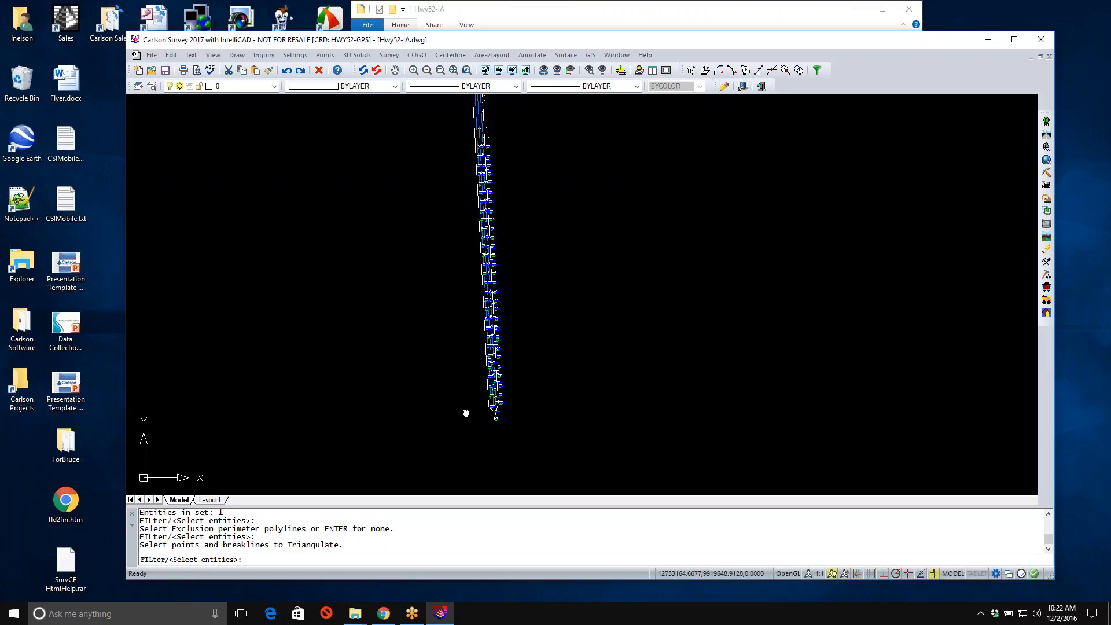
{"action": "type", "text": "all"}
{"action": "key", "text": "Return"}
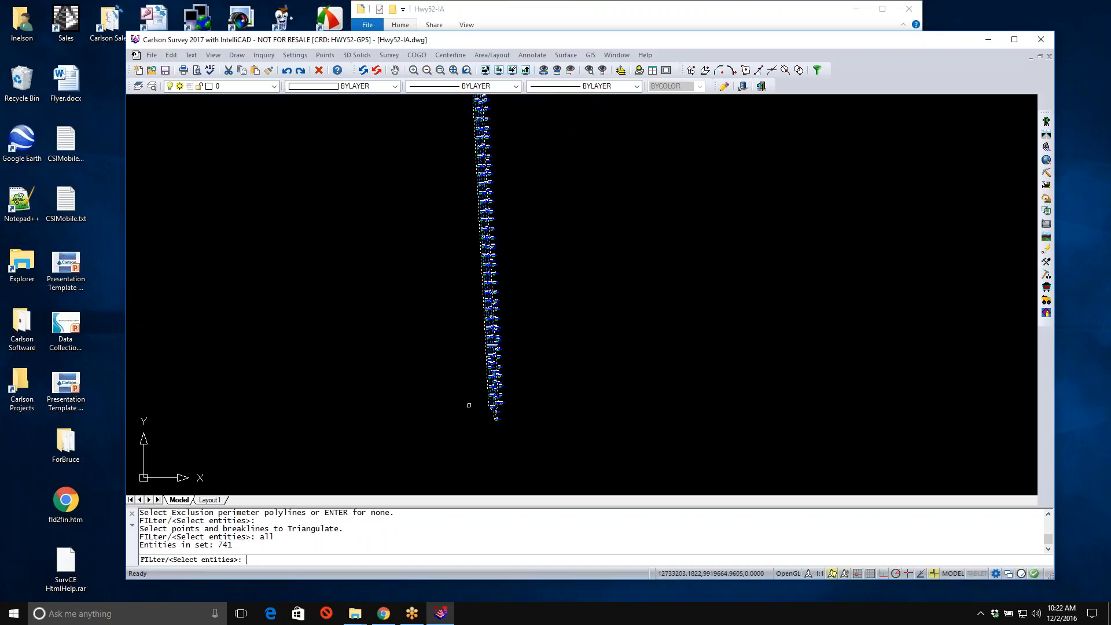
{"action": "key", "text": "Return"}
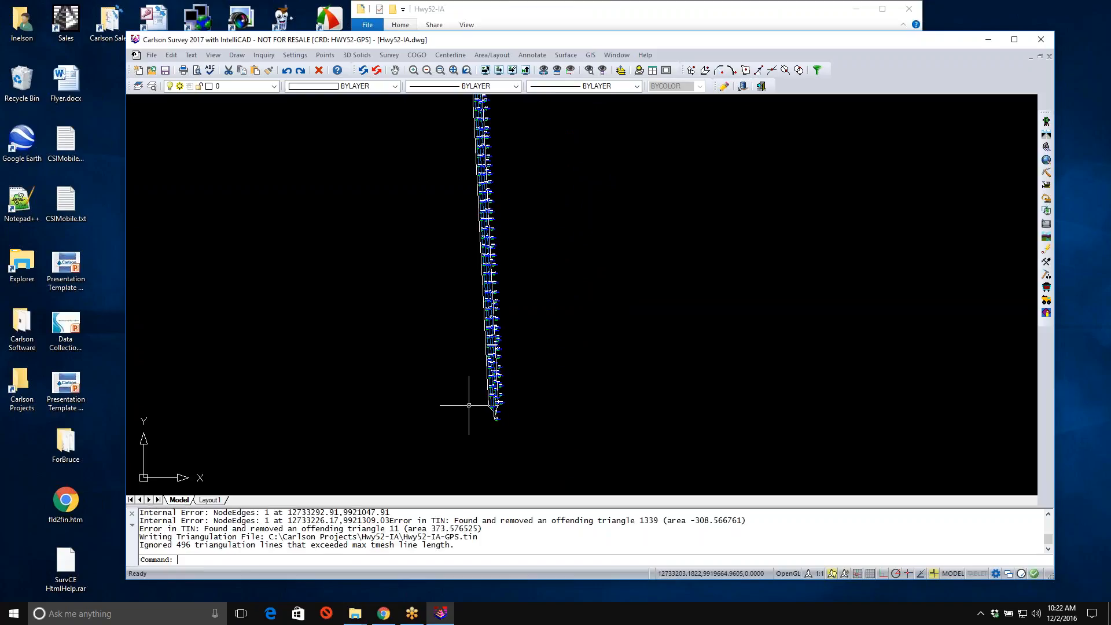
- Open the Hwy52-IA-GPS.tin surface file in the 3D viewer
{"action": "left_click", "coordinate": [212, 55]}
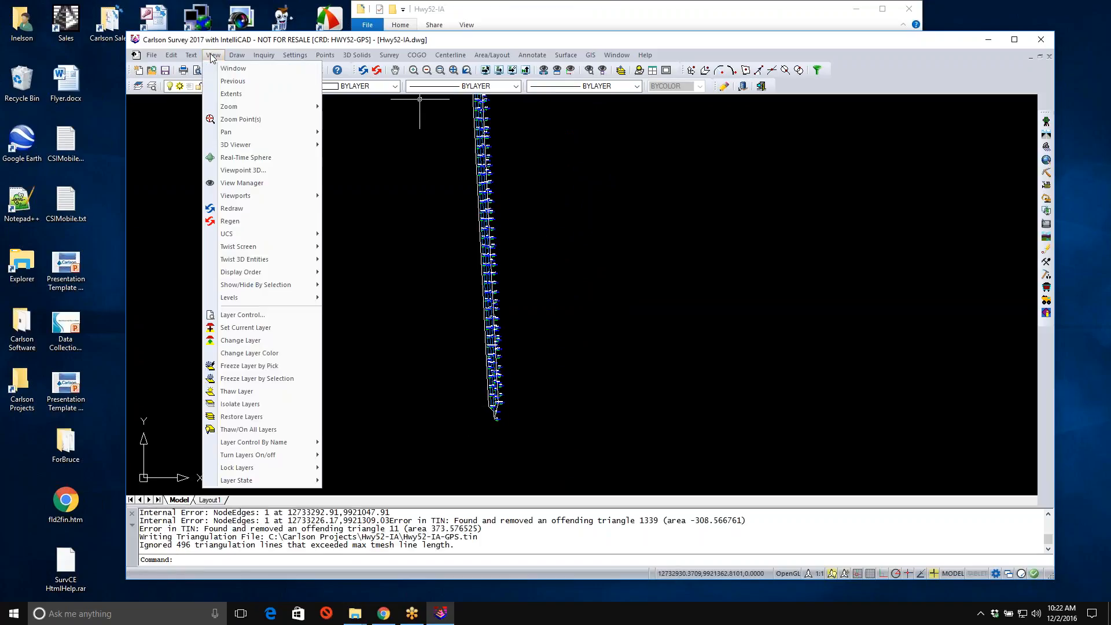
{"action": "mouse_move", "coordinate": [234, 145]}
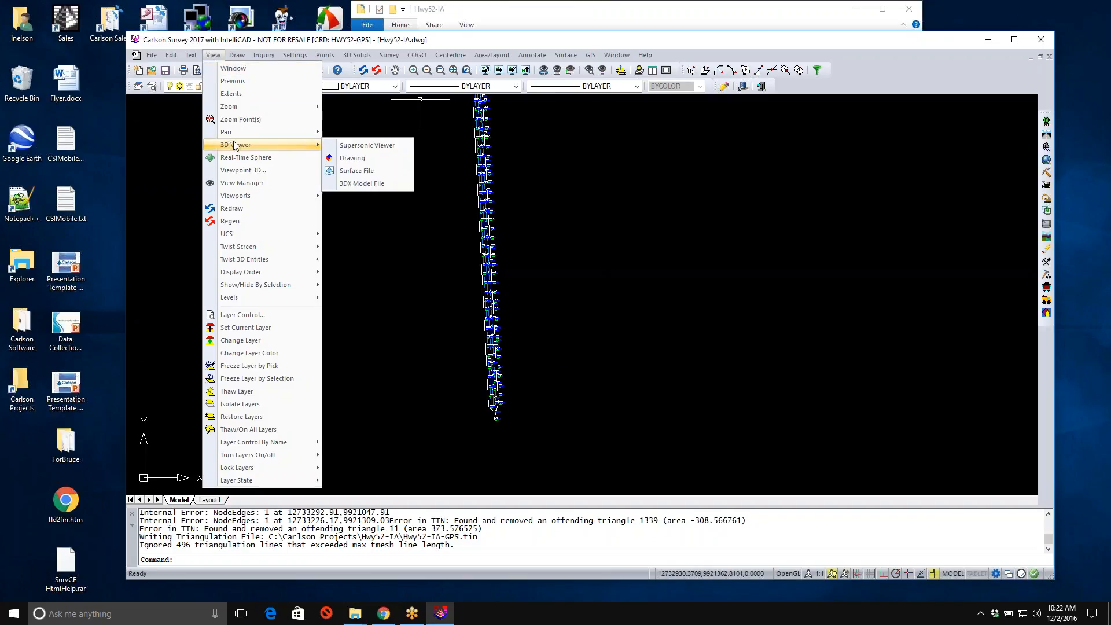
{"action": "left_click", "coordinate": [358, 170]}
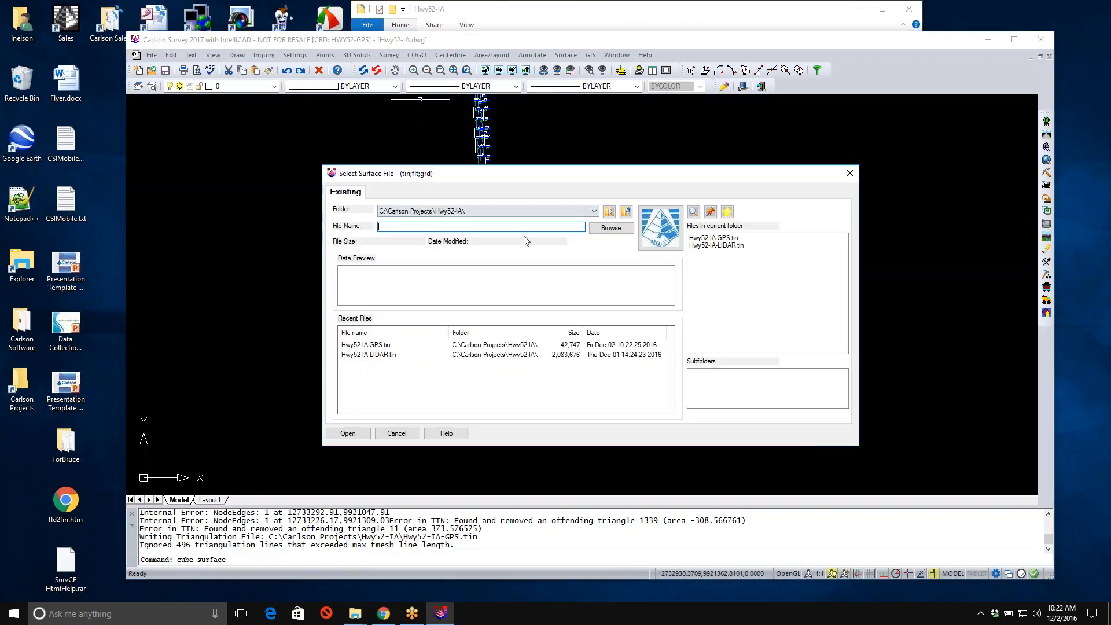
{"action": "left_click", "coordinate": [736, 239]}
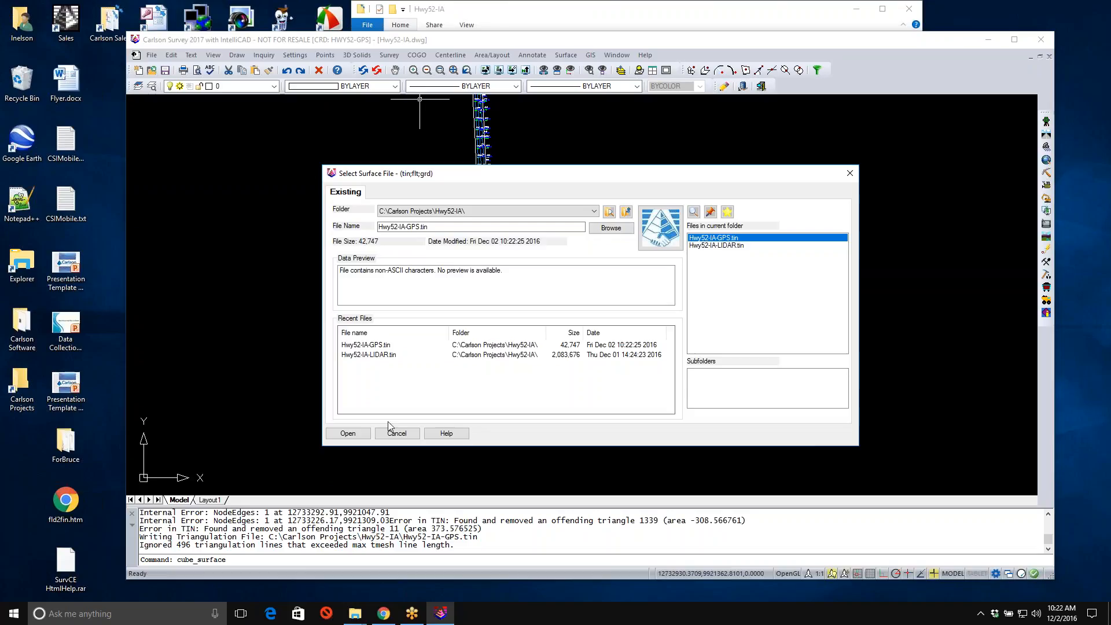
{"action": "left_click", "coordinate": [347, 434]}
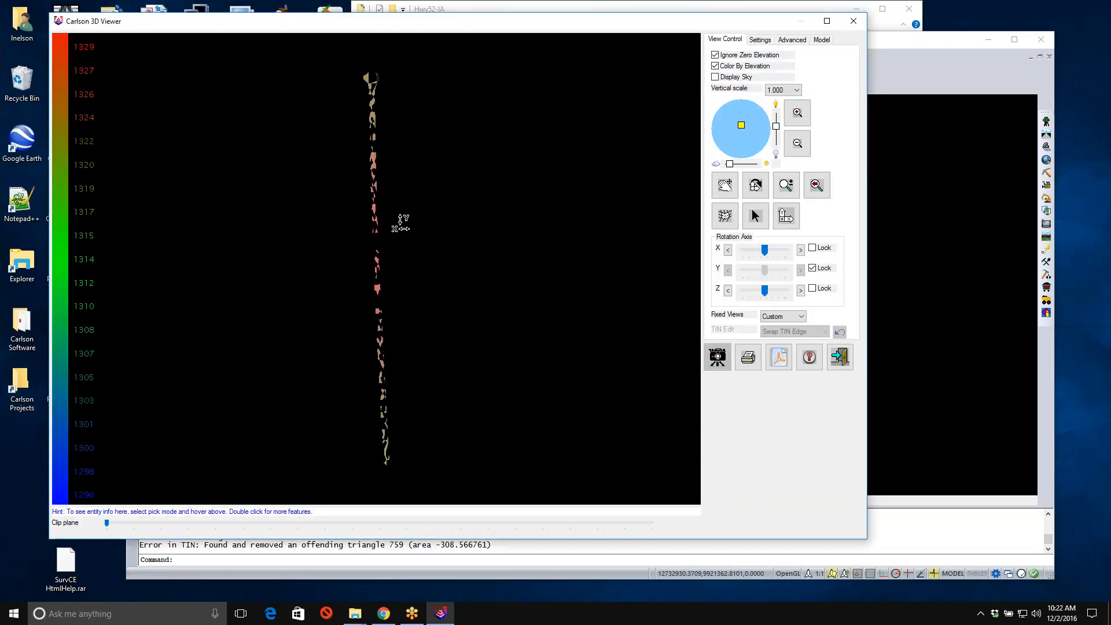
- Close the 3D view, set the interior and exterior maximum triangle lengths to 150 for triangulation, and allow overwriting the existing triangulation file
{"action": "left_click", "coordinate": [839, 357]}
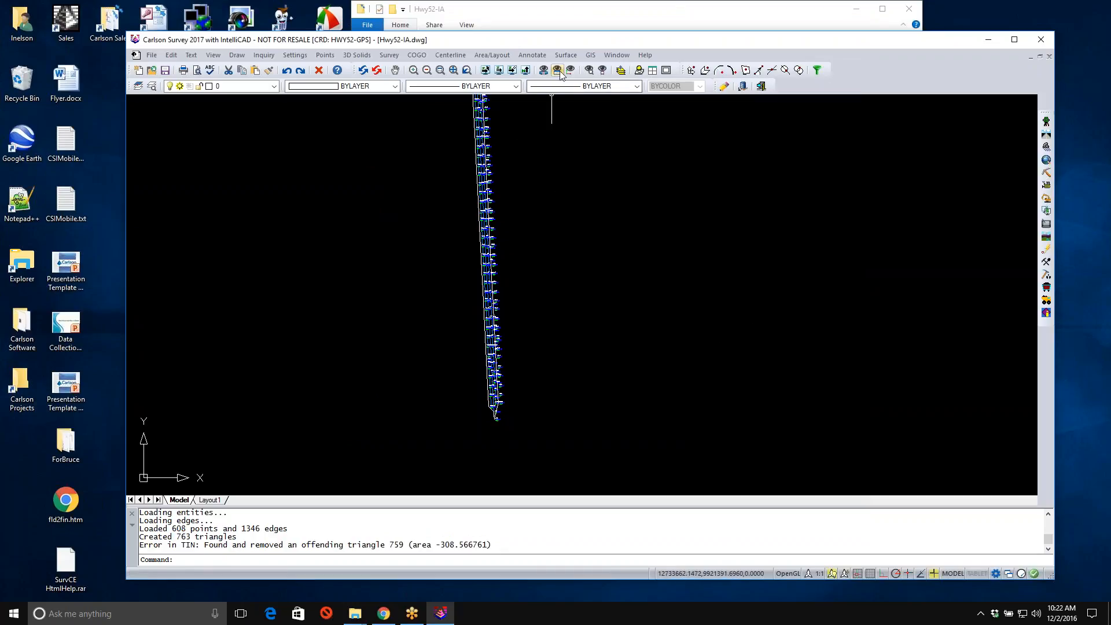
{"action": "left_click", "coordinate": [565, 55]}
{"action": "left_click", "coordinate": [578, 69]}
{"action": "left_click", "coordinate": [465, 163]}
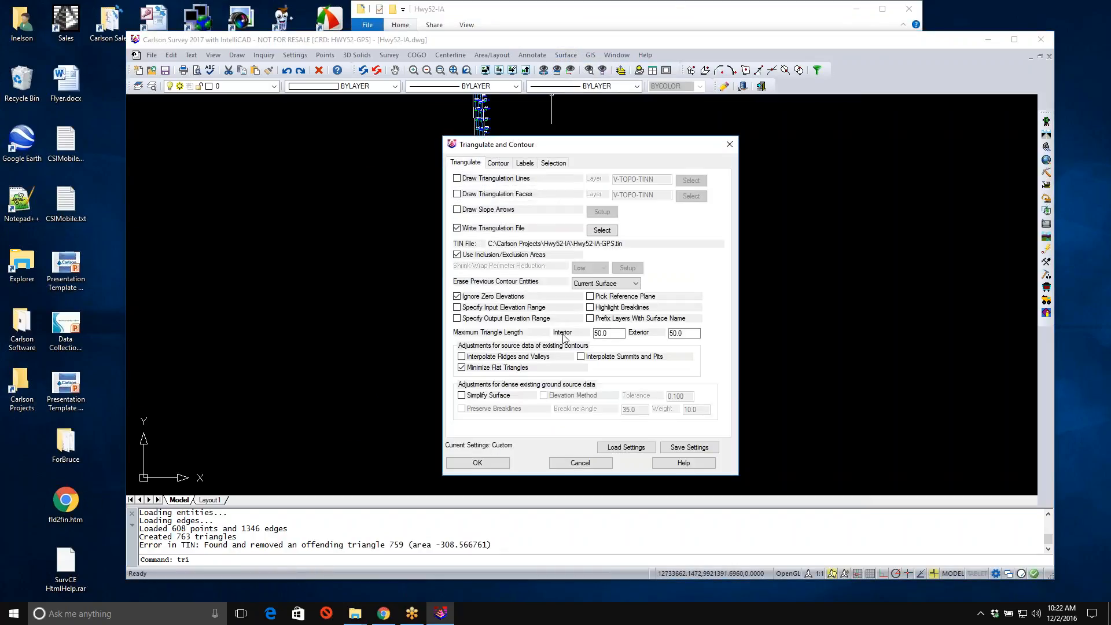
{"action": "left_click_drag", "start_coordinate": [620, 334], "coordinate": [538, 328]}
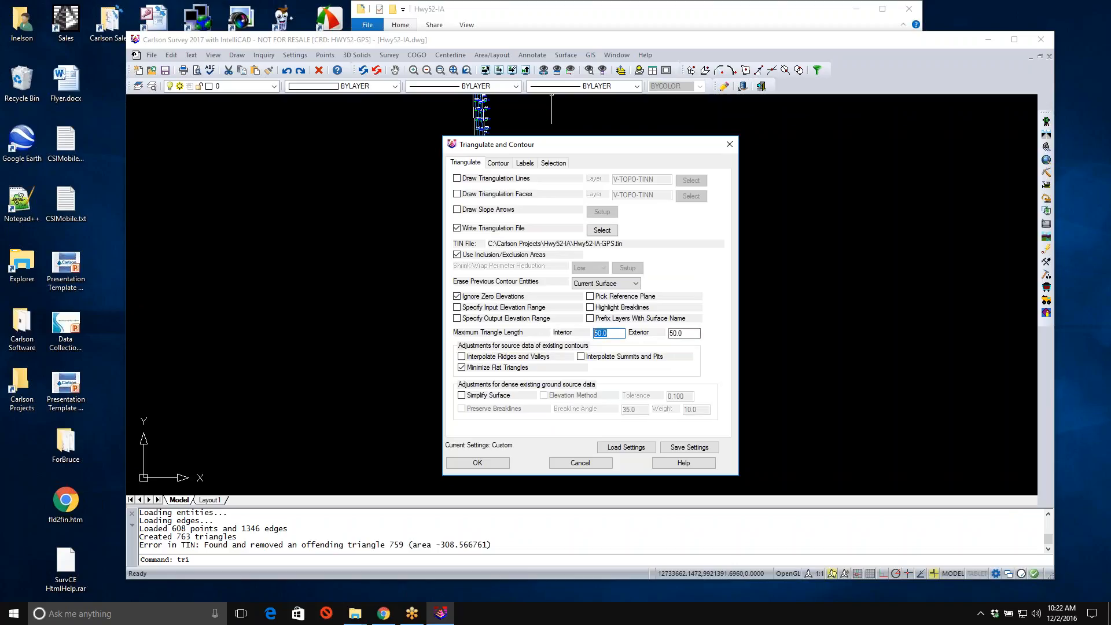
{"action": "type", "text": "150"}
{"action": "key", "text": "Tab"}
{"action": "type", "text": "1"}
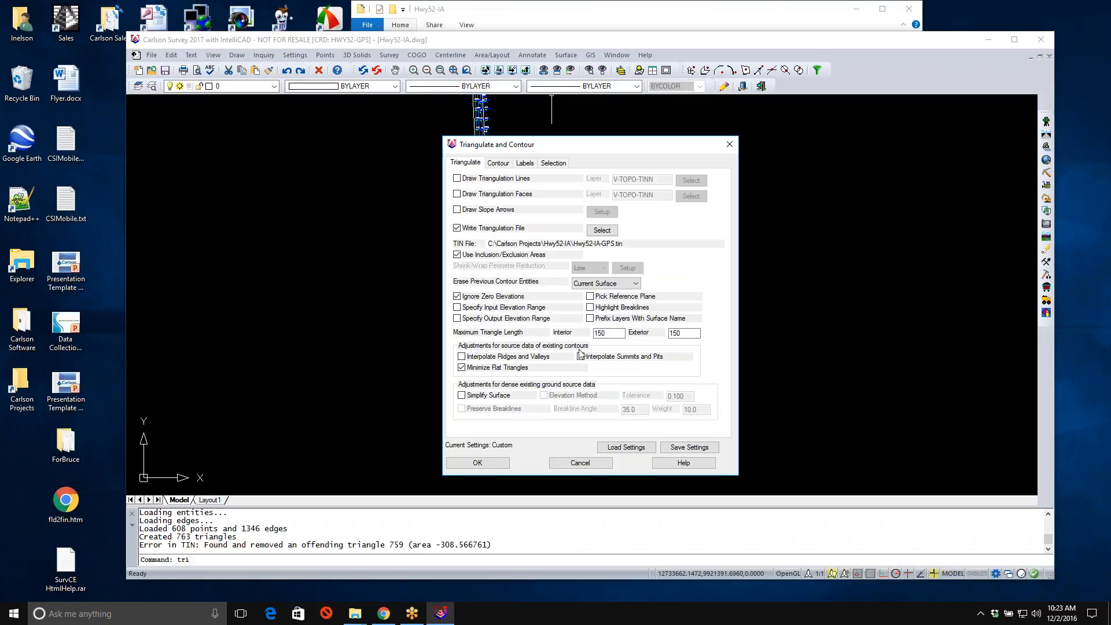
{"action": "left_click", "coordinate": [493, 466]}
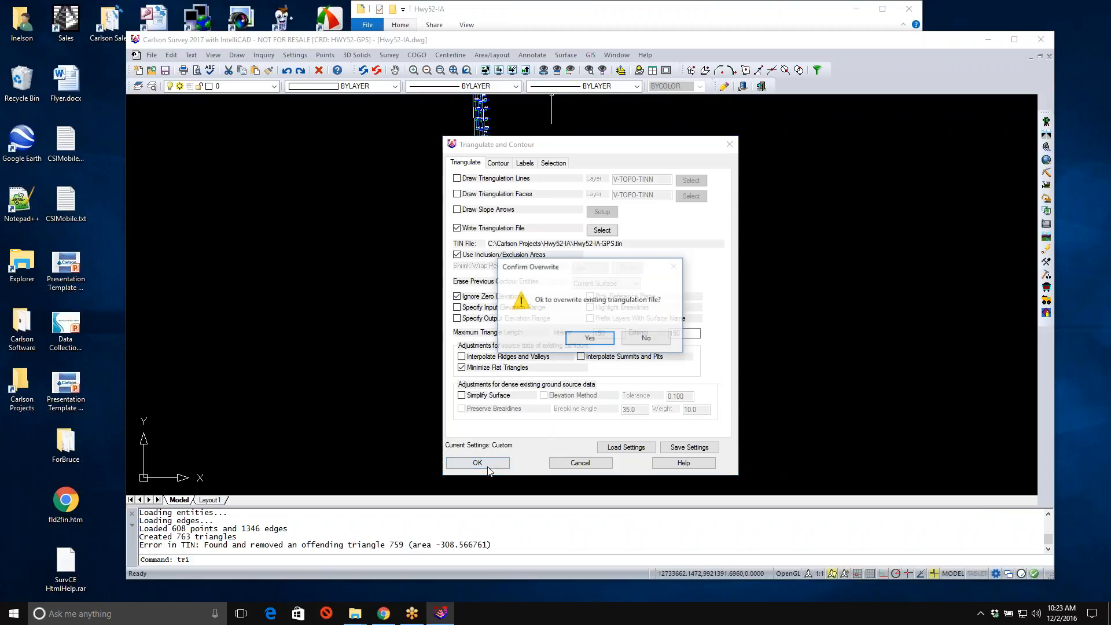
{"action": "left_click", "coordinate": [590, 338]}
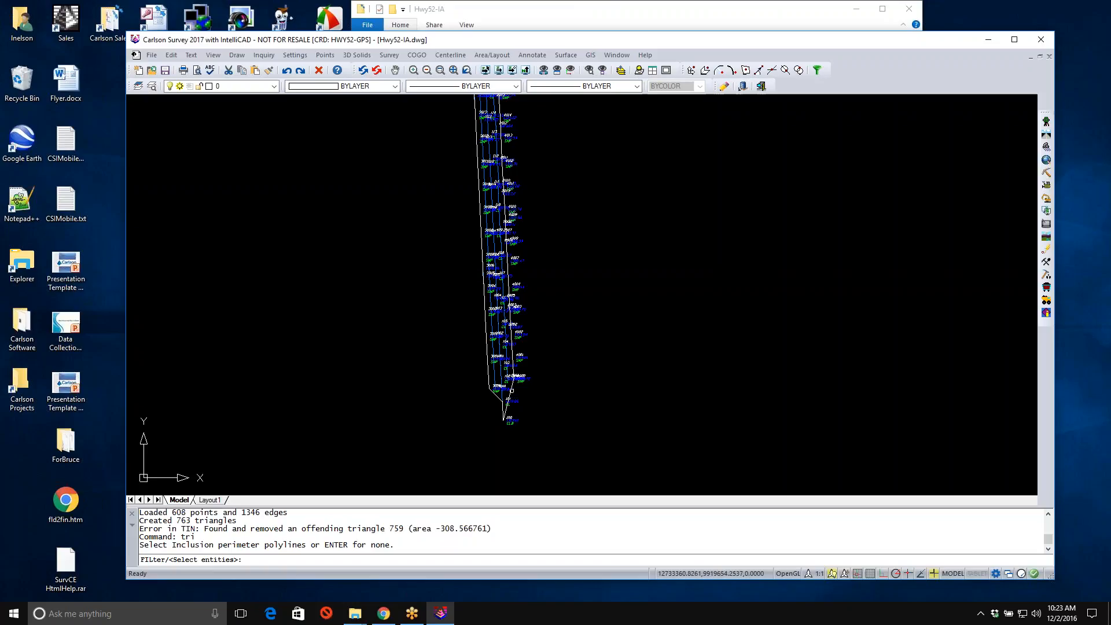
- Retriangulate all points and breaklines, using the shrink-wrapped perimeter polyline as the inclusion area and no exclusion perimeter
{"action": "left_click", "coordinate": [512, 385]}
{"action": "key", "text": "Return"}
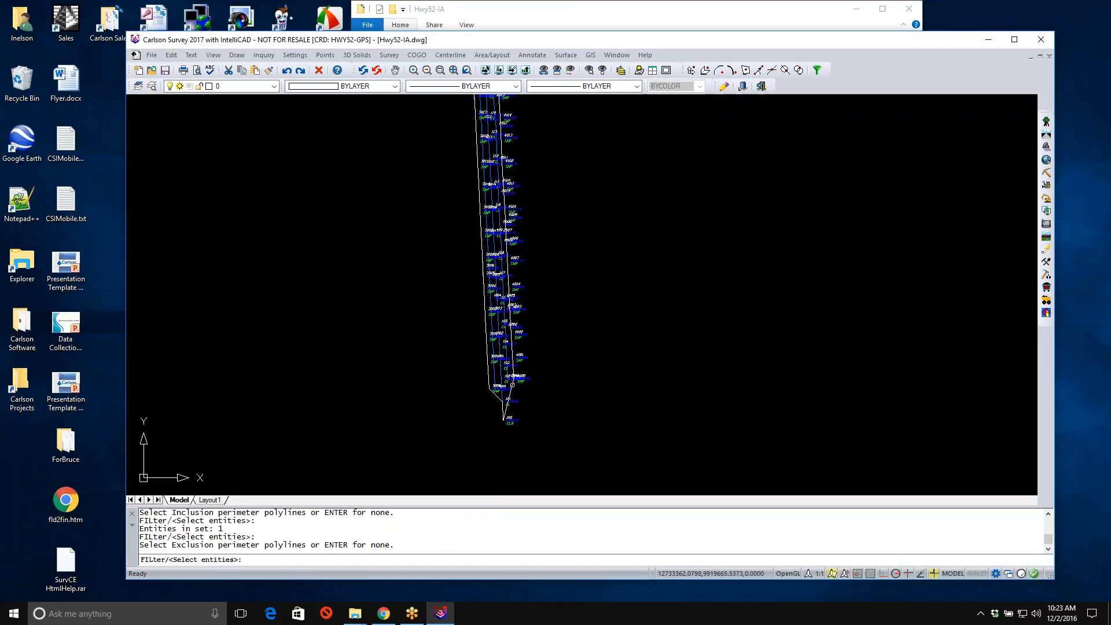
{"action": "key", "text": "Return"}
{"action": "type", "text": "all"}
{"action": "key", "text": "Return"}
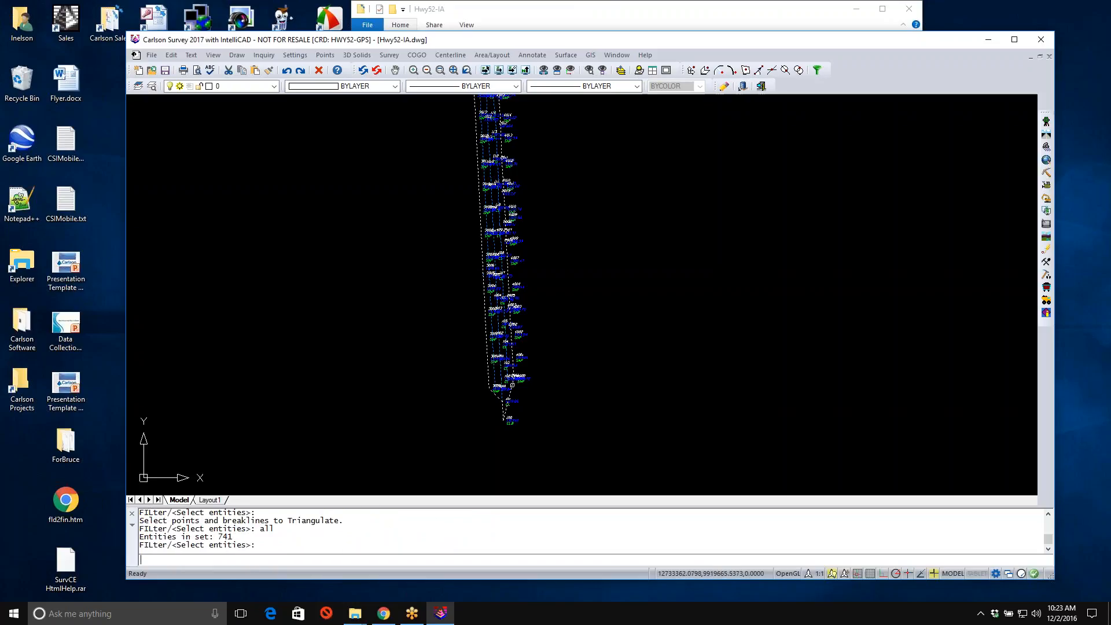
{"action": "key", "text": "Return"}
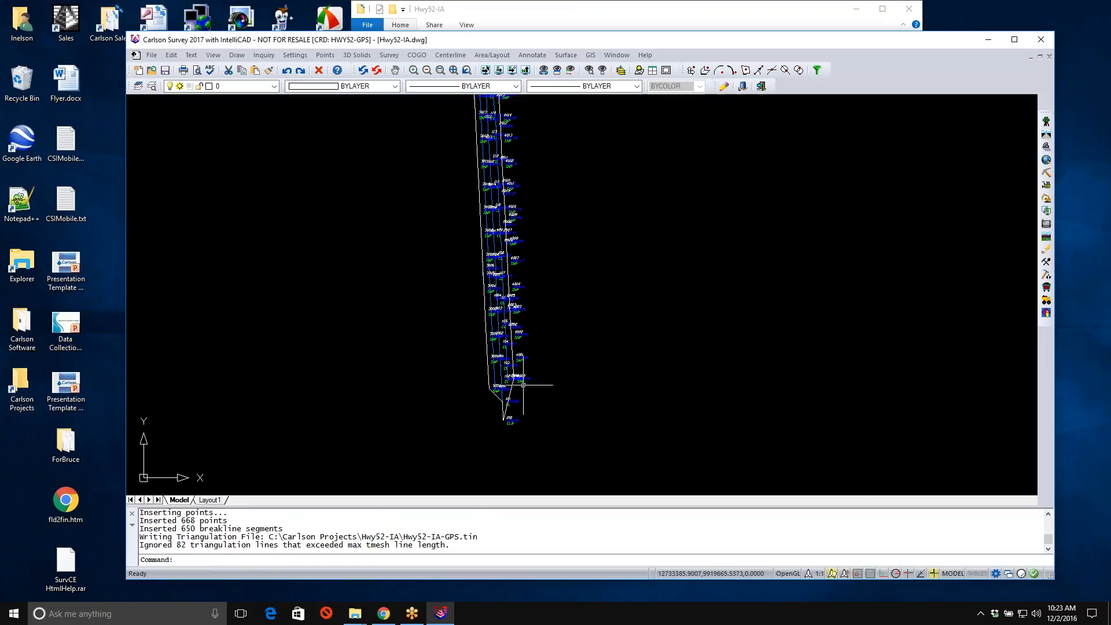
- Open the rebuilt Hwy52-IA-GPS.tin surface file in the 3D viewer and inspect the surface from a tilted angle
{"action": "left_click", "coordinate": [217, 56]}
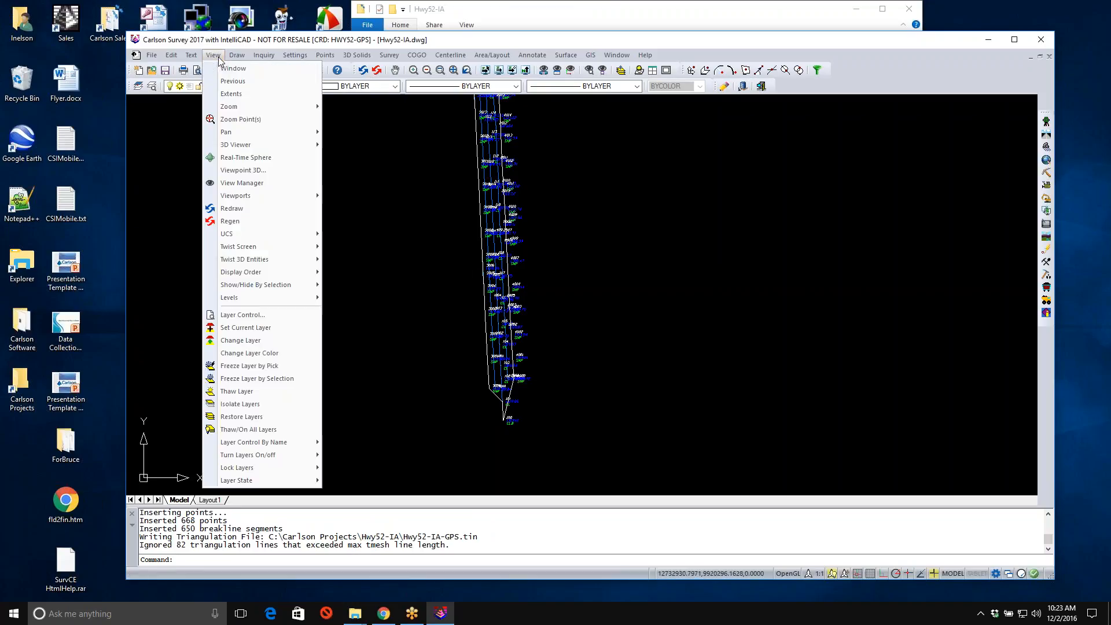
{"action": "mouse_move", "coordinate": [262, 143]}
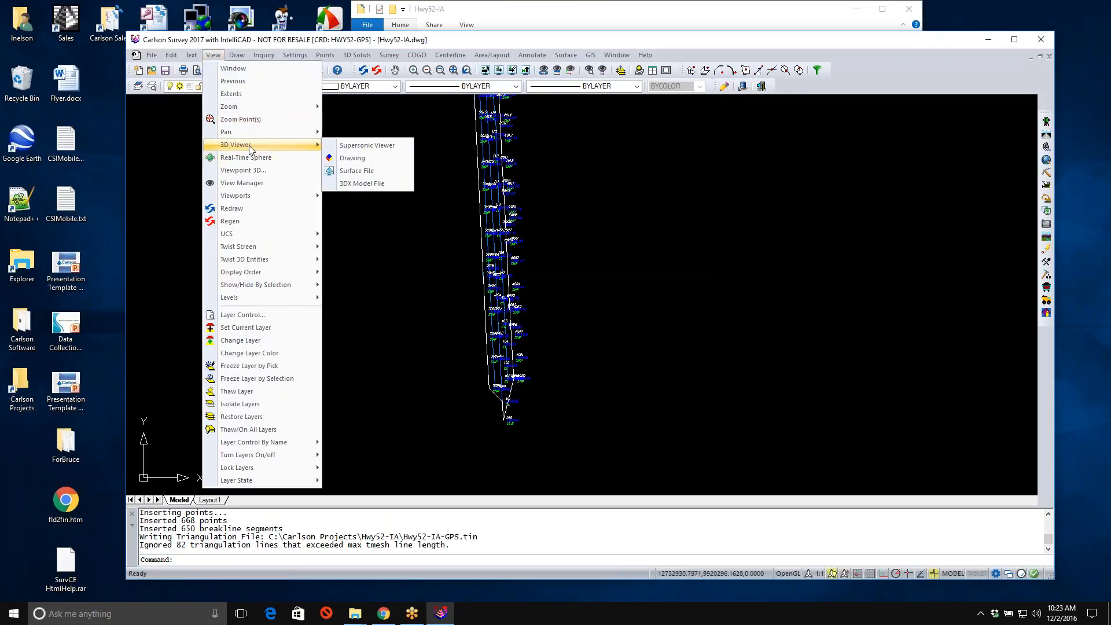
{"action": "left_click", "coordinate": [339, 170]}
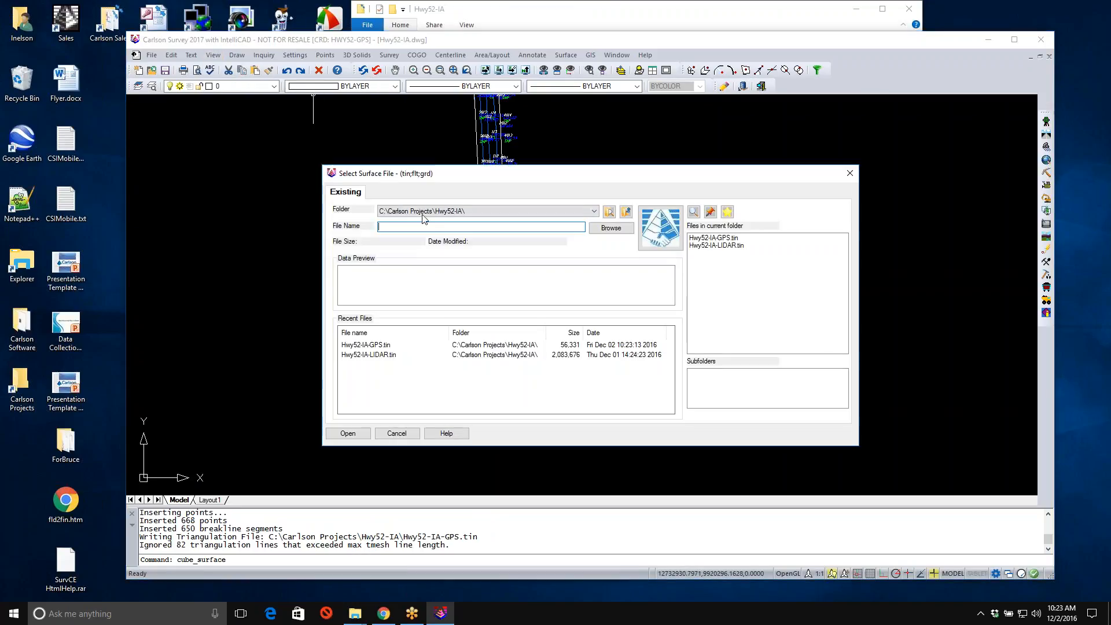
{"action": "left_click", "coordinate": [736, 239]}
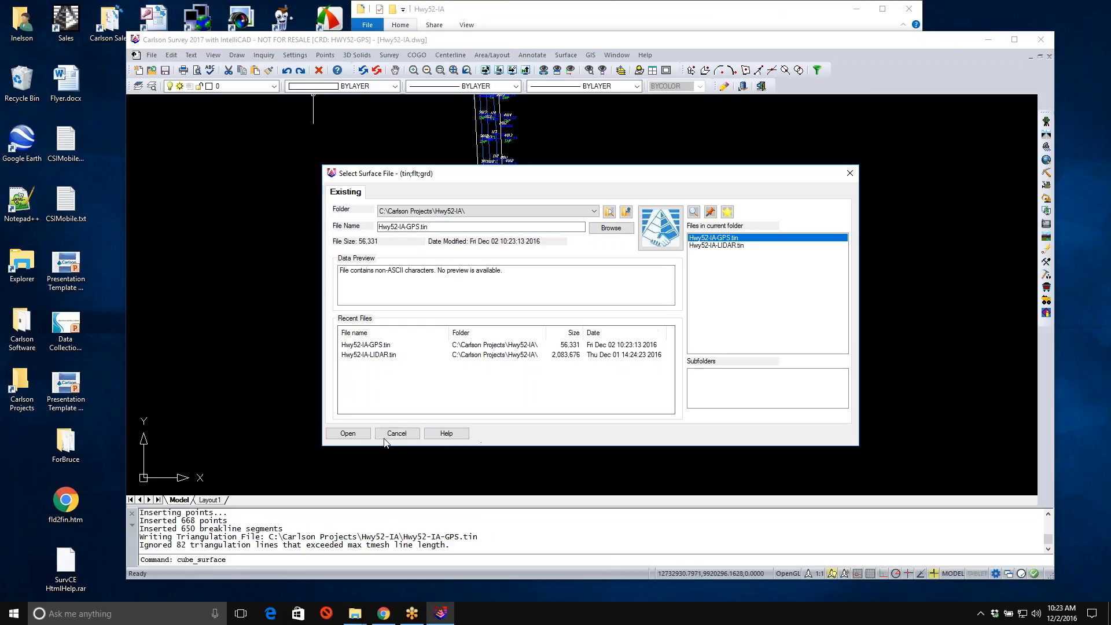
{"action": "left_click", "coordinate": [349, 434]}
{"action": "left_click_drag", "start_coordinate": [381, 416], "coordinate": [377, 301]}
{"action": "mouse_move", "coordinate": [377, 375]}
{"action": "left_mouse_down"}
{"action": "mouse_move", "coordinate": [370, 235]}
{"action": "mouse_move", "coordinate": [366, 278]}
{"action": "mouse_move", "coordinate": [382, 290]}
{"action": "mouse_move", "coordinate": [392, 361]}
{"action": "left_mouse_up"}
{"action": "scroll", "coordinate": [392, 362], "scroll_direction": "up", "scroll_amount": 5}
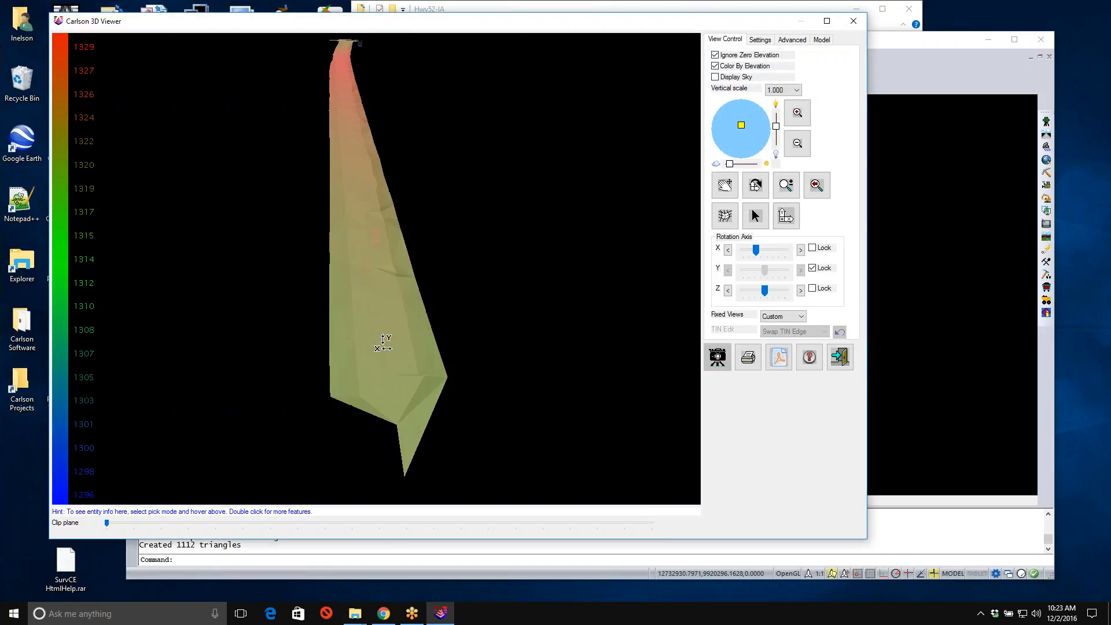